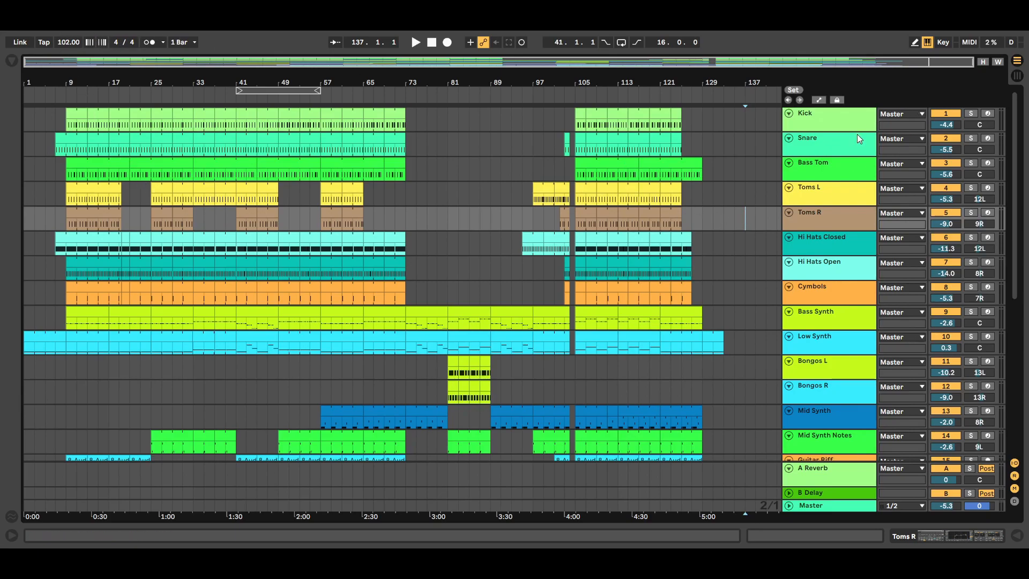
Select the looped section from bar 41 to bar 57 and play it through with all tracks audible.
left_click_drag(1014, 130, 1025, 298)
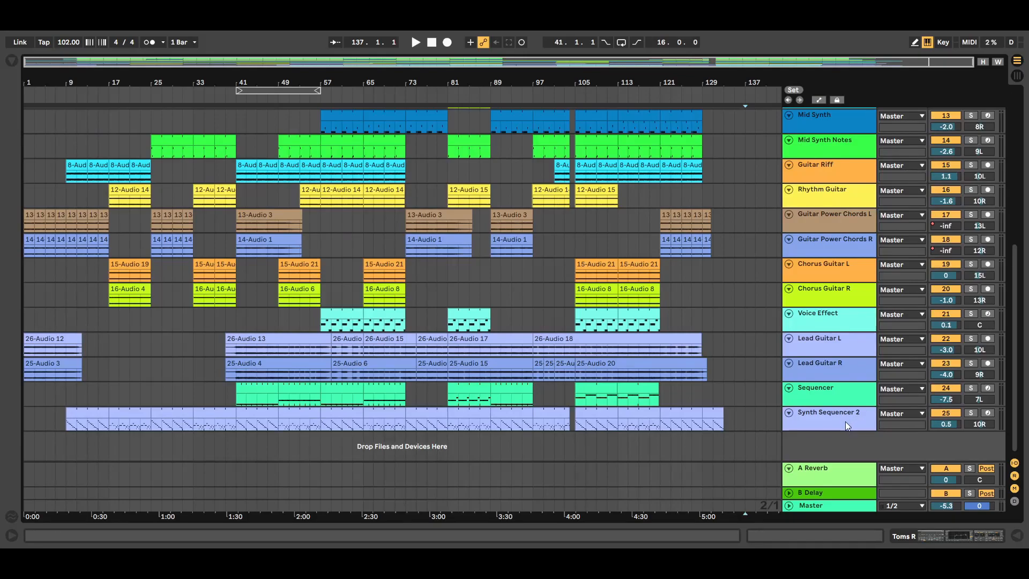
left_click_drag(1018, 401, 1007, 148)
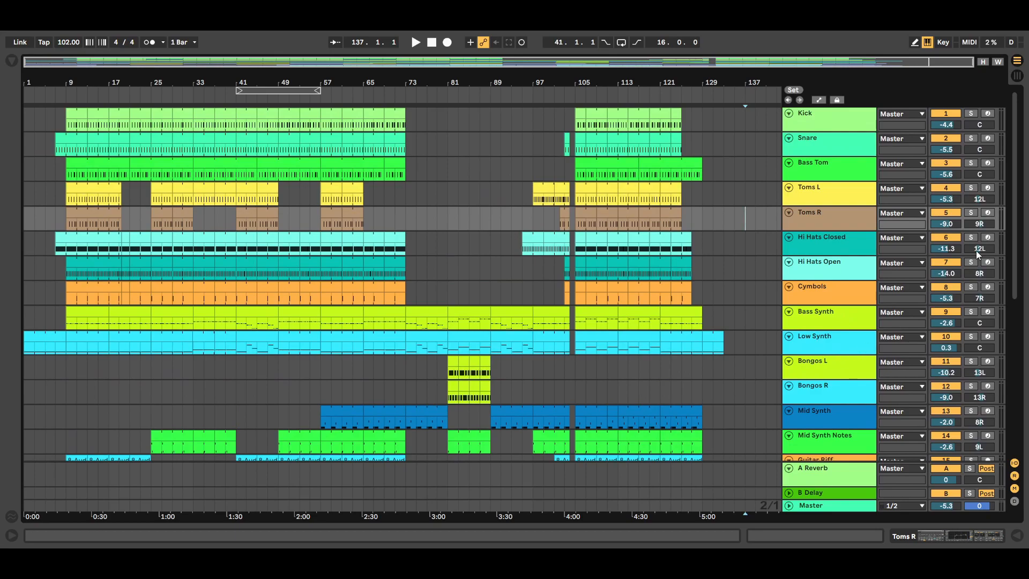
left_click_drag(1025, 169, 1018, 123)
left_click(287, 98)
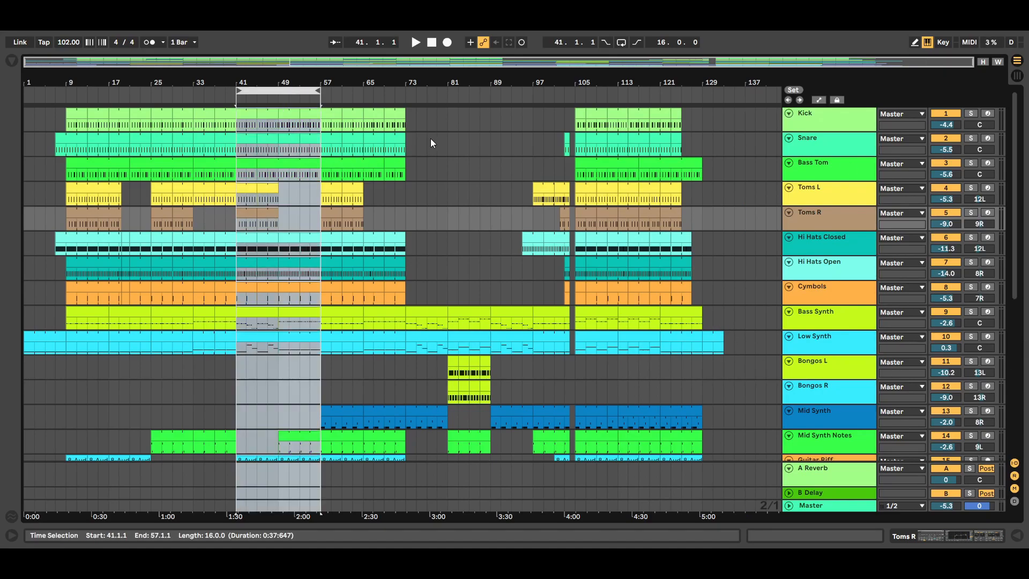
left_click(416, 42)
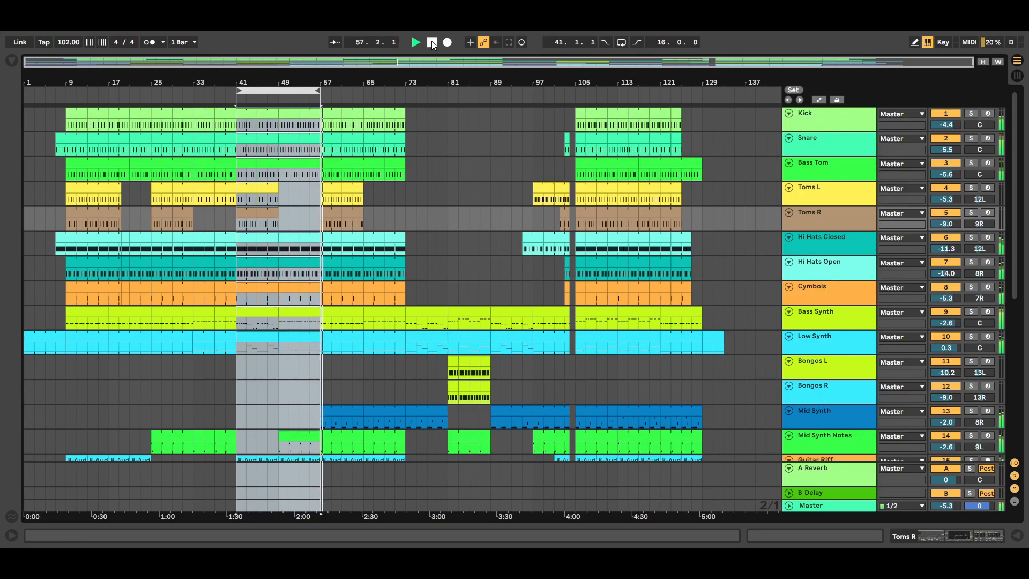
left_click(432, 43)
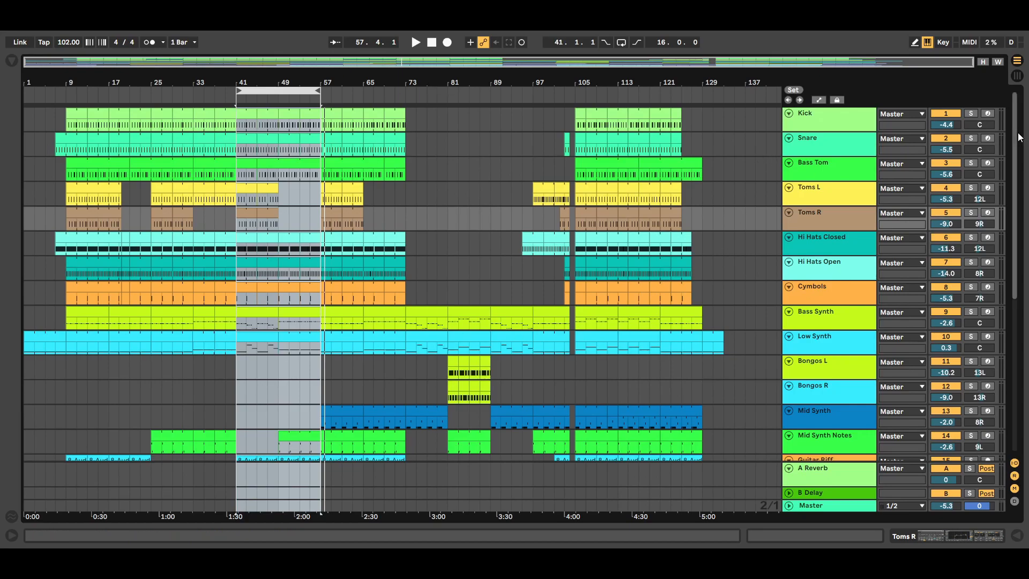
Mute the non-drum tracks from Bass Synth down through Lead Guitar R.
left_click_drag(1019, 137, 1012, 102)
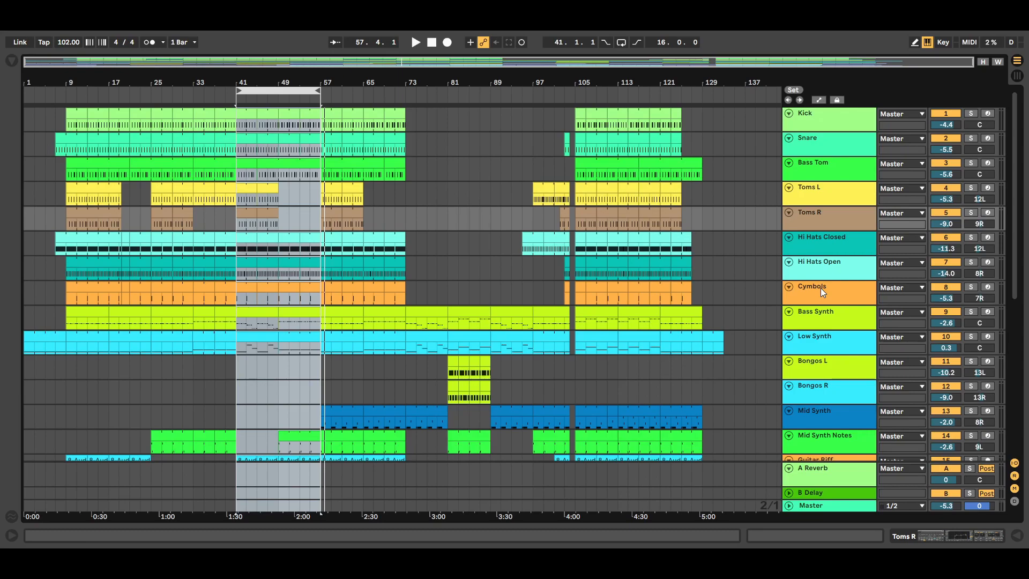
scroll(1024, 205, "down", 2)
scroll(1024, 205, "down", 3)
left_click(946, 196)
left_click(946, 246)
left_click(946, 296)
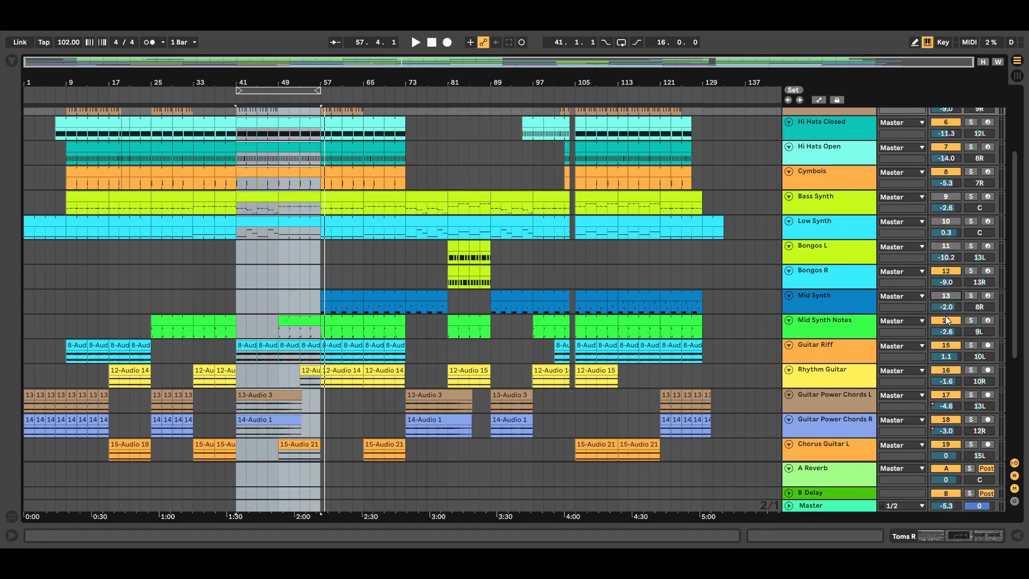
left_click(946, 320)
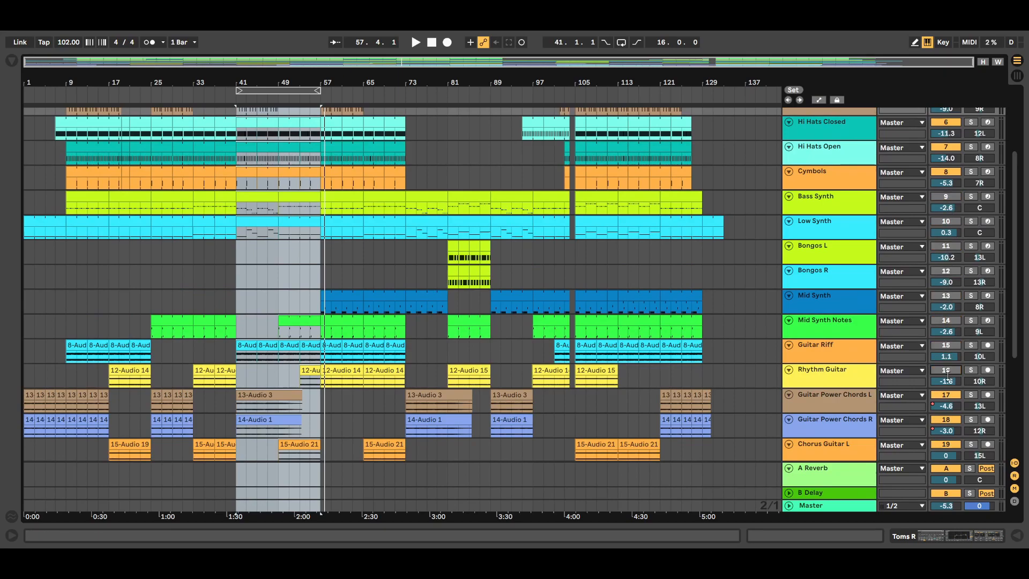
left_click(946, 395)
scroll(948, 297, "down", 5)
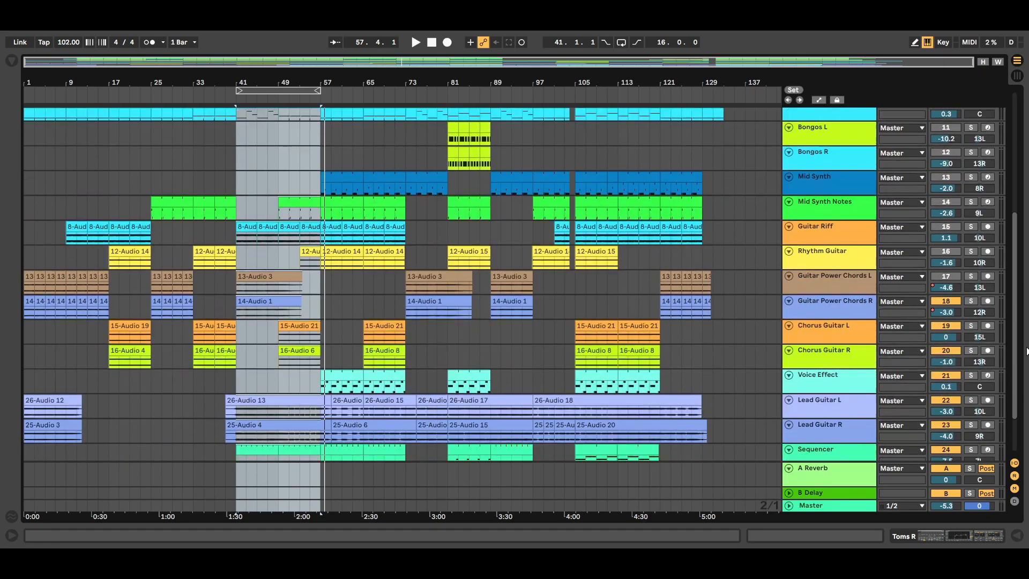
left_click(947, 324)
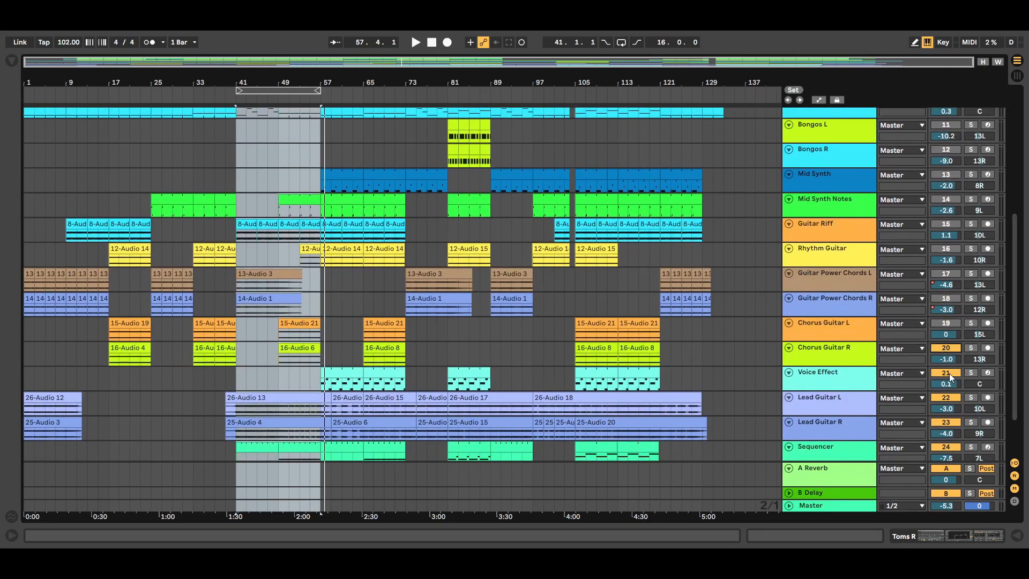
left_click(946, 348)
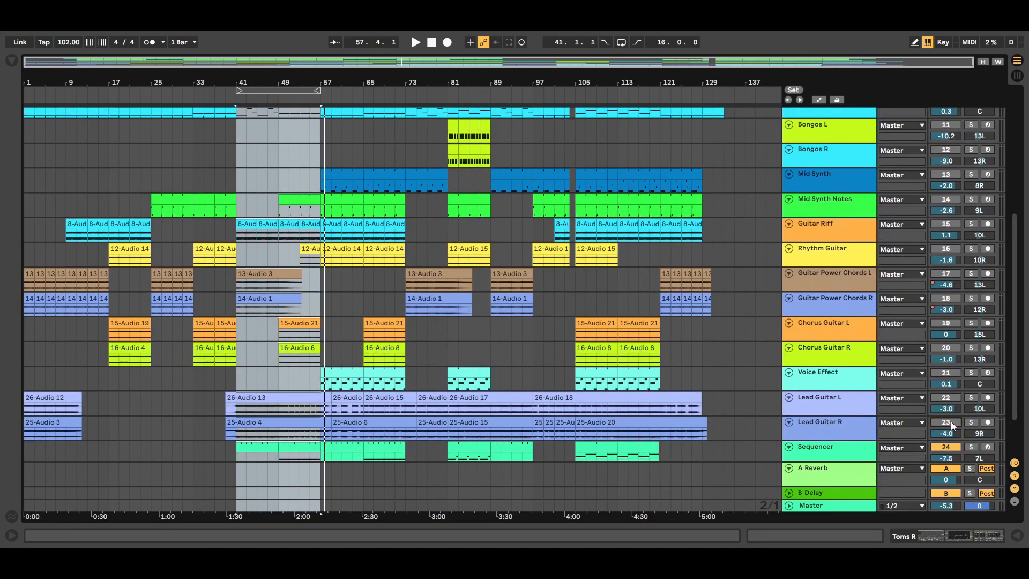
left_click_drag(1014, 361, 1015, 203)
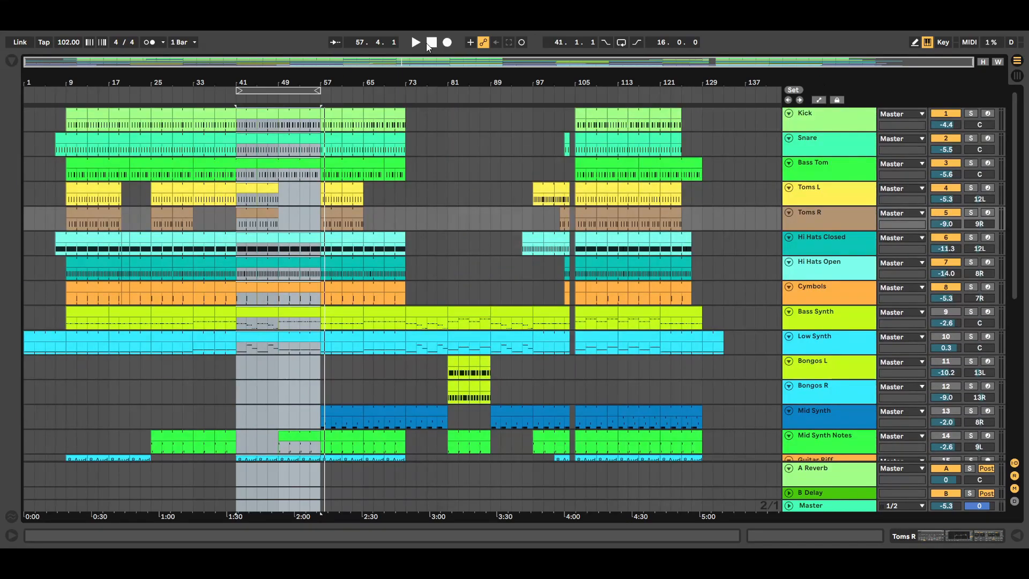
Play the drum tracks on their own from bar 41 and stop after about eight bars.
left_click(419, 44)
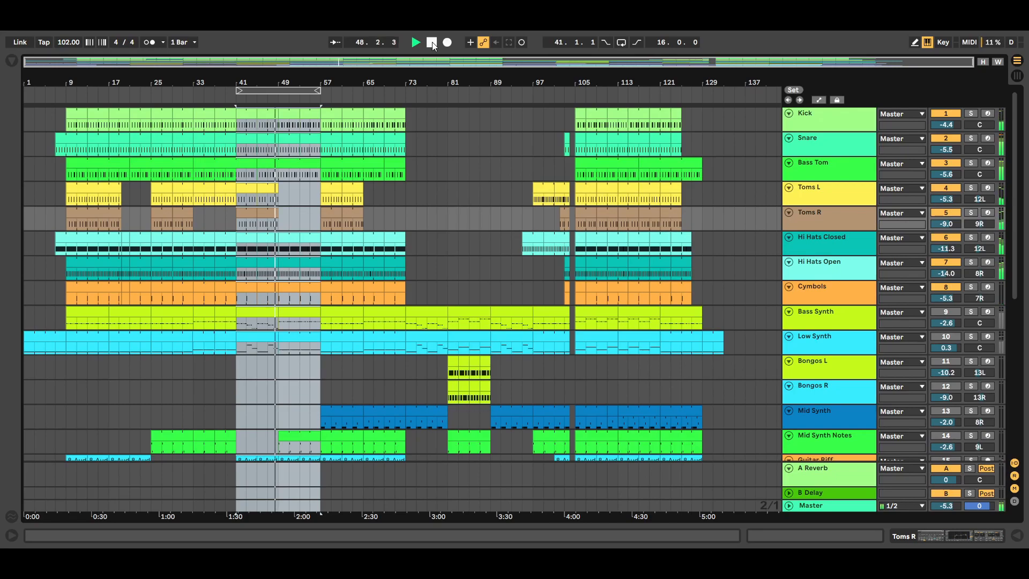
left_click(432, 43)
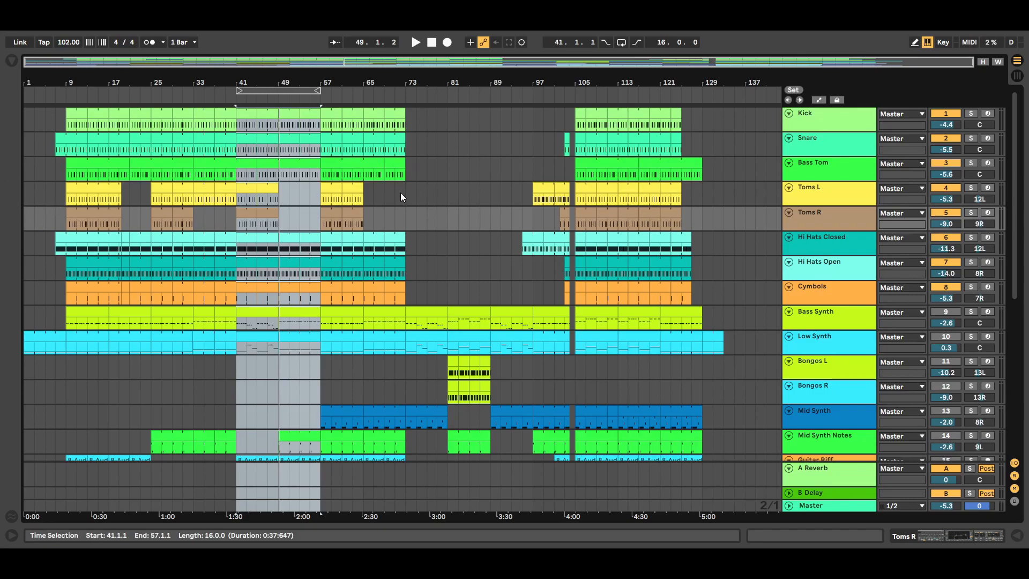
left_click(437, 177)
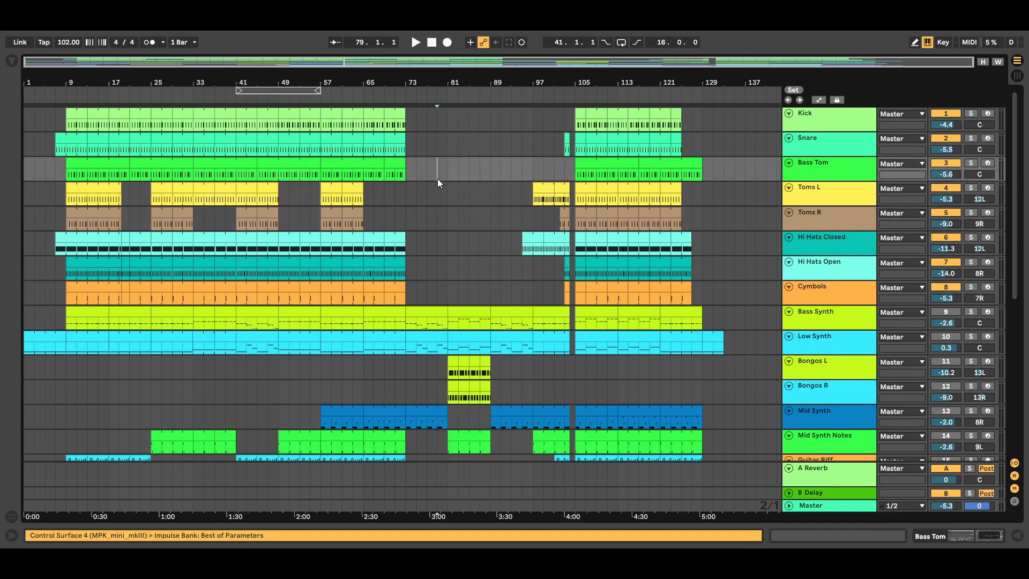
Examine the paired Guitar Power Chords L and R clips starting at bar 41, alternating between the two tracks.
left_click_drag(1019, 140, 1021, 243)
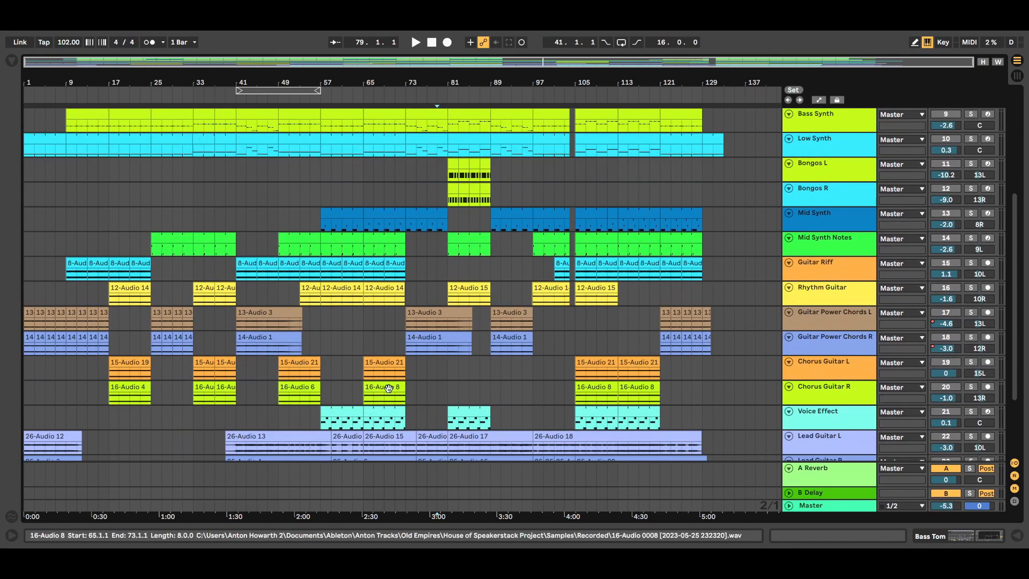
left_click_drag(1017, 324, 1020, 213)
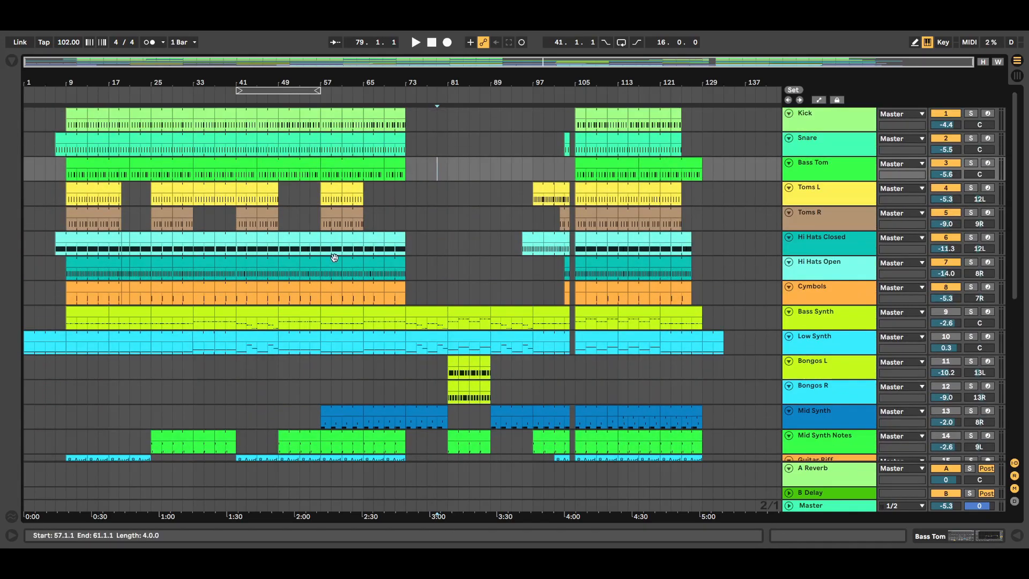
left_click_drag(1017, 176, 1019, 250)
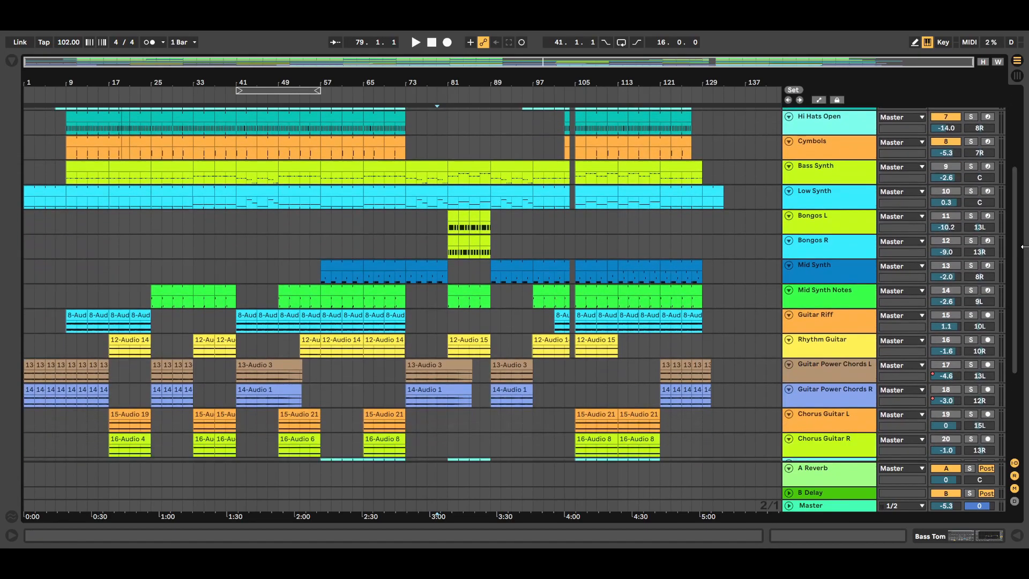
left_click(277, 368)
left_click(274, 390)
left_click(271, 367)
left_click(267, 390)
left_click(269, 367)
left_click(272, 390)
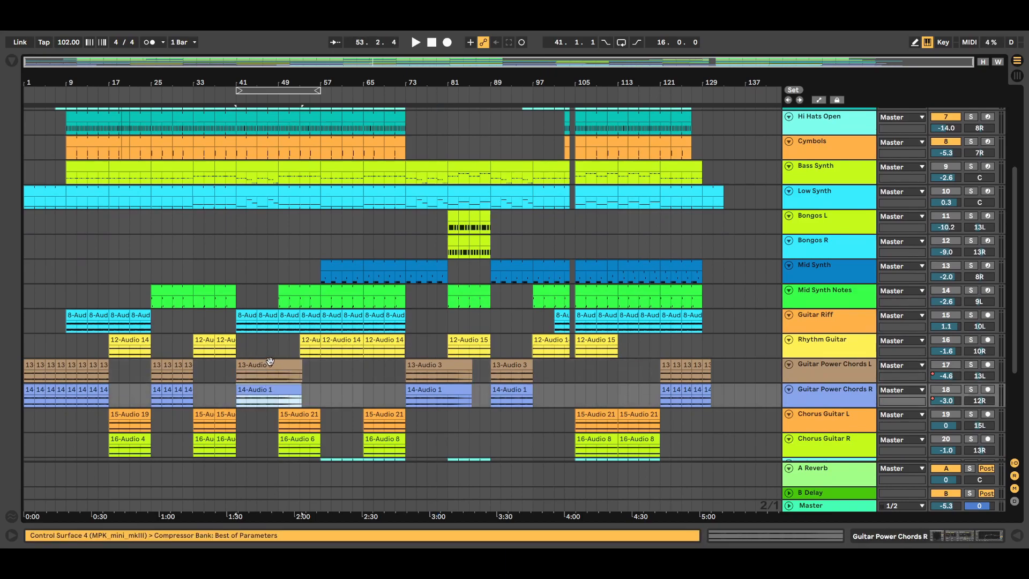
left_click(268, 366)
left_click(269, 390)
left_click(269, 367)
left_click(269, 390)
Go through the Kick, Snare, Bass Tom, Toms L and Toms R tracks, selecting each in turn.
left_click_drag(1013, 305, 1017, 114)
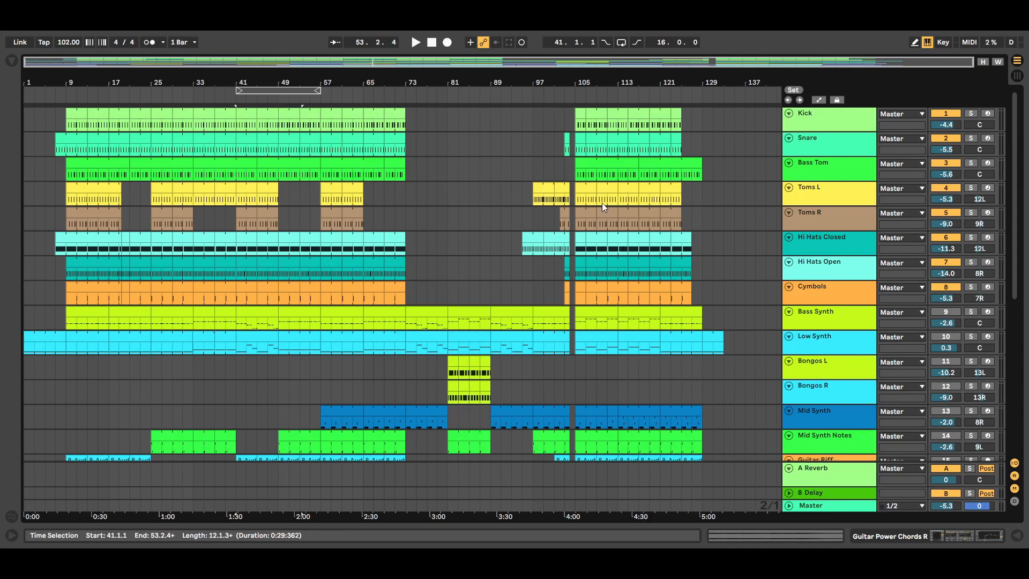
left_click(837, 121)
left_click(838, 144)
left_click(838, 167)
left_click(840, 188)
left_click(835, 225)
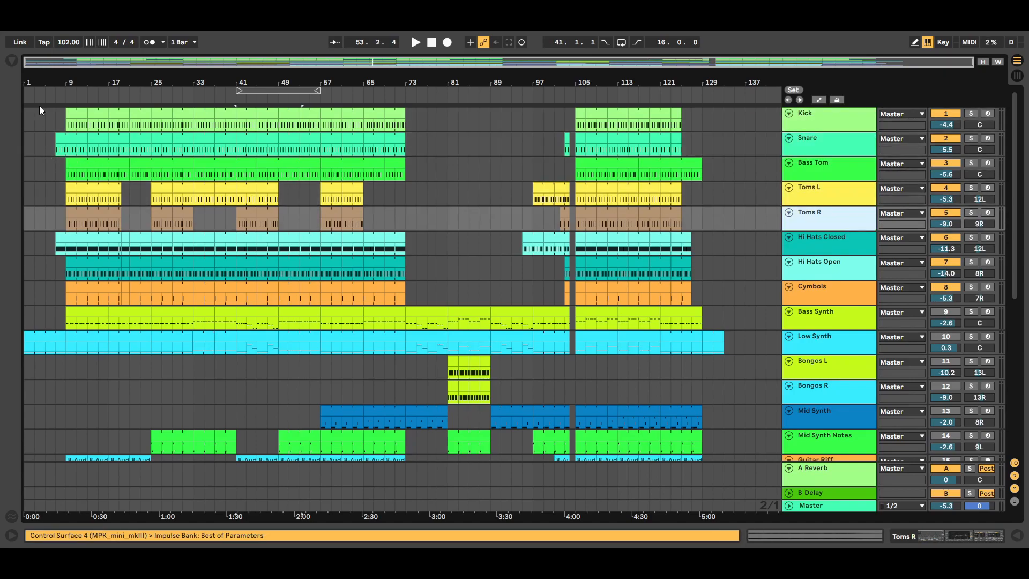
Show the browser's instruments and list the presets available for Impulse.
left_click(12, 61)
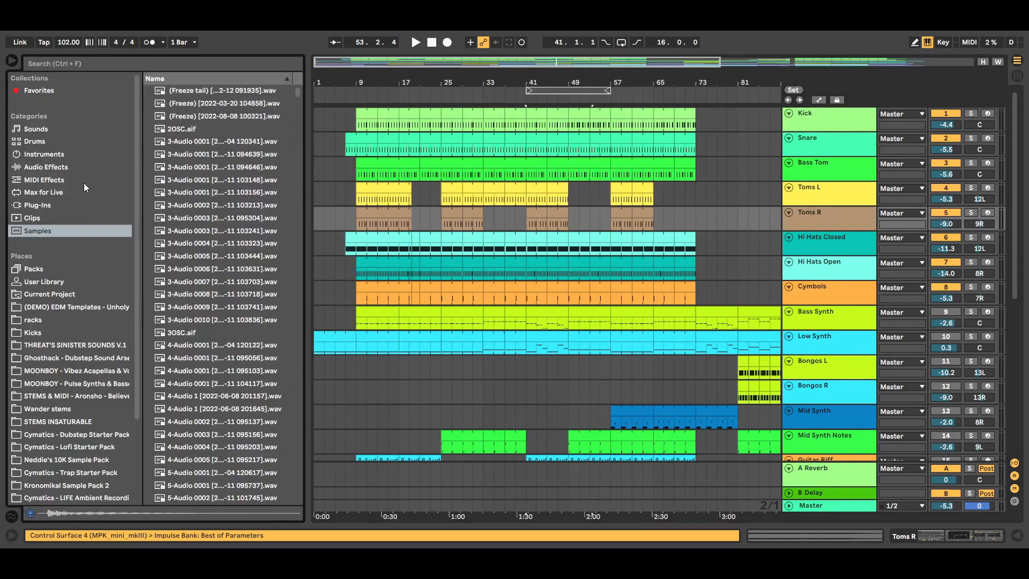
left_click(44, 154)
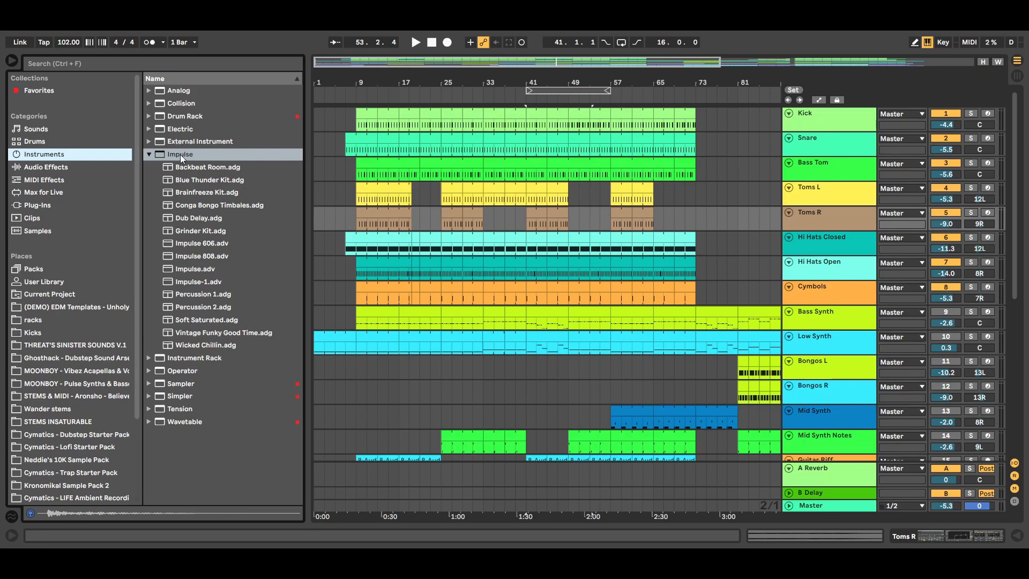
mouse_move(182, 152)
left_mouse_down()
mouse_move(352, 132)
mouse_move(193, 154)
left_mouse_up()
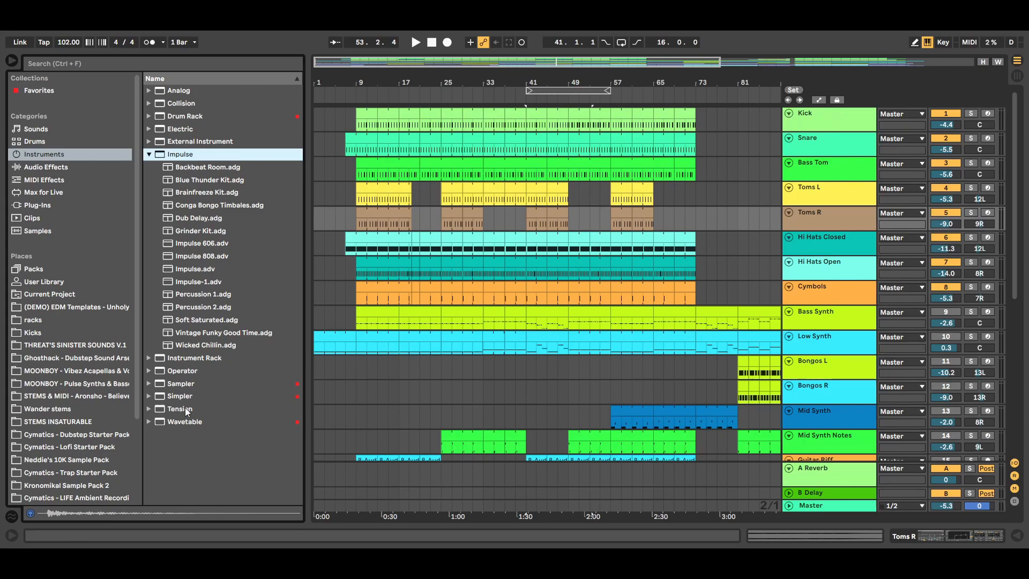
Browse the sample library down to the kick drum samples.
left_click(44, 231)
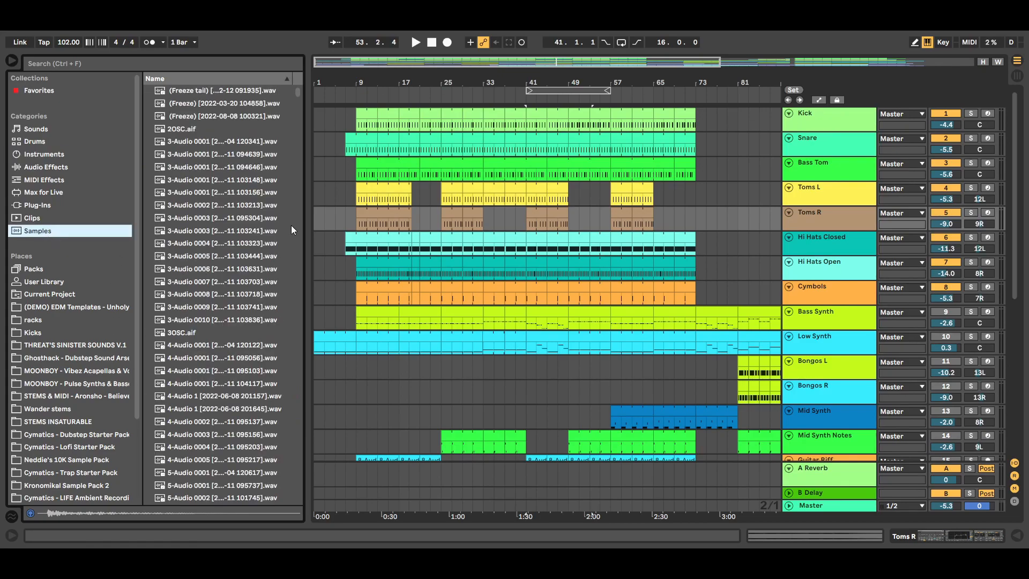
left_click_drag(298, 91, 301, 174)
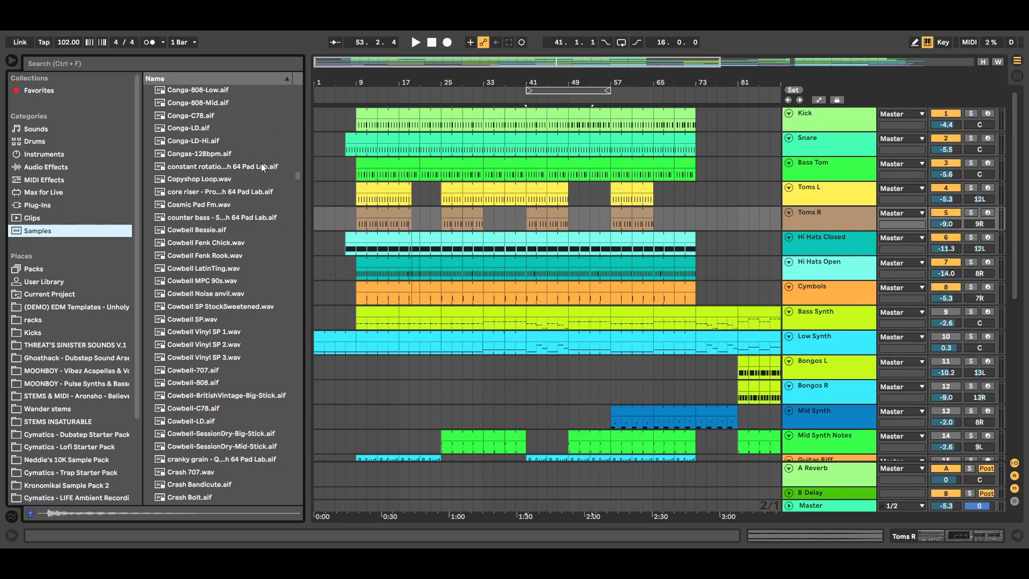
left_click_drag(299, 176, 292, 290)
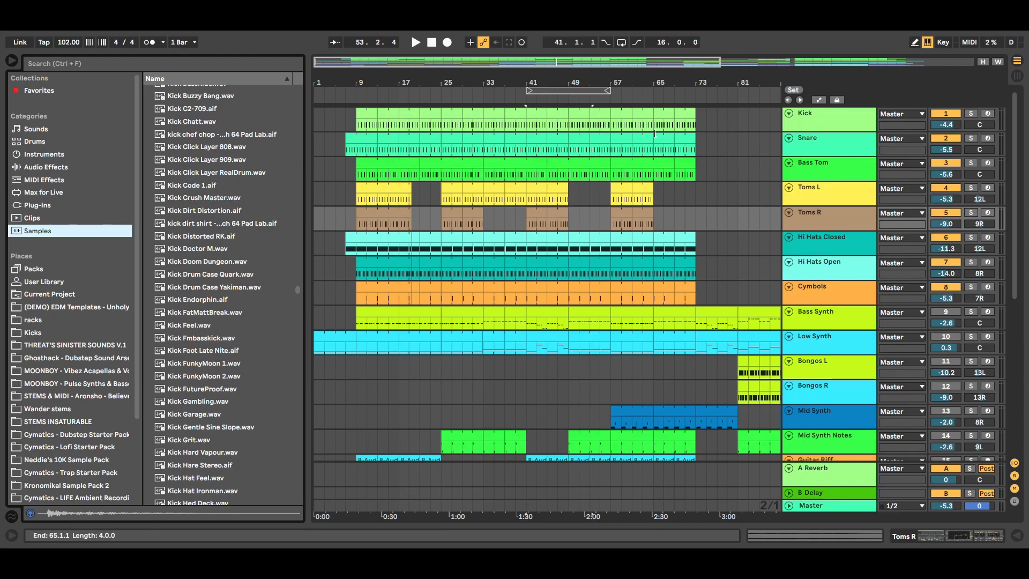
Display the Kick track's device chain and revisit the Instruments and Samples categories in the browser.
double_click(830, 125)
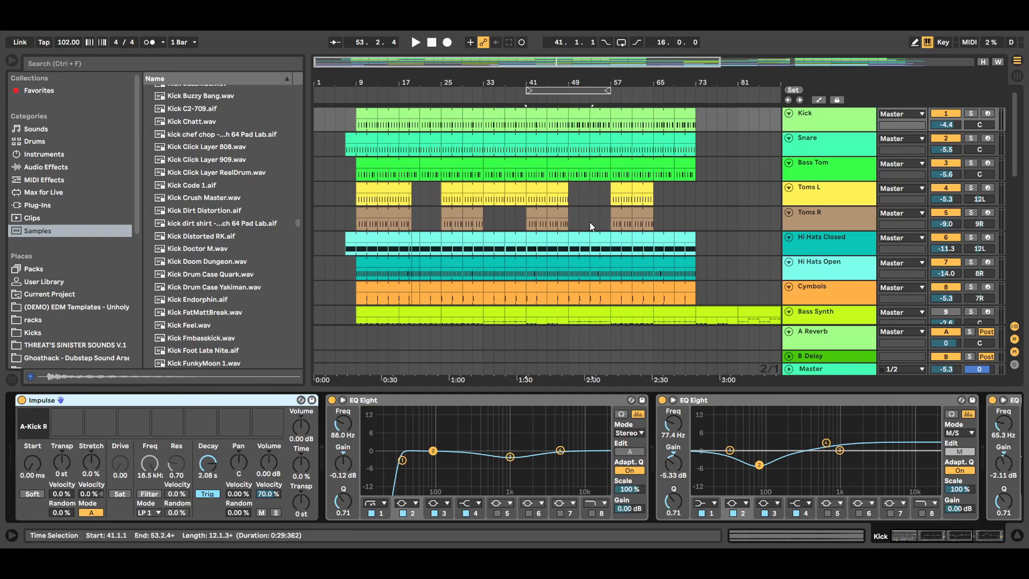
left_click(844, 140)
left_click(839, 126)
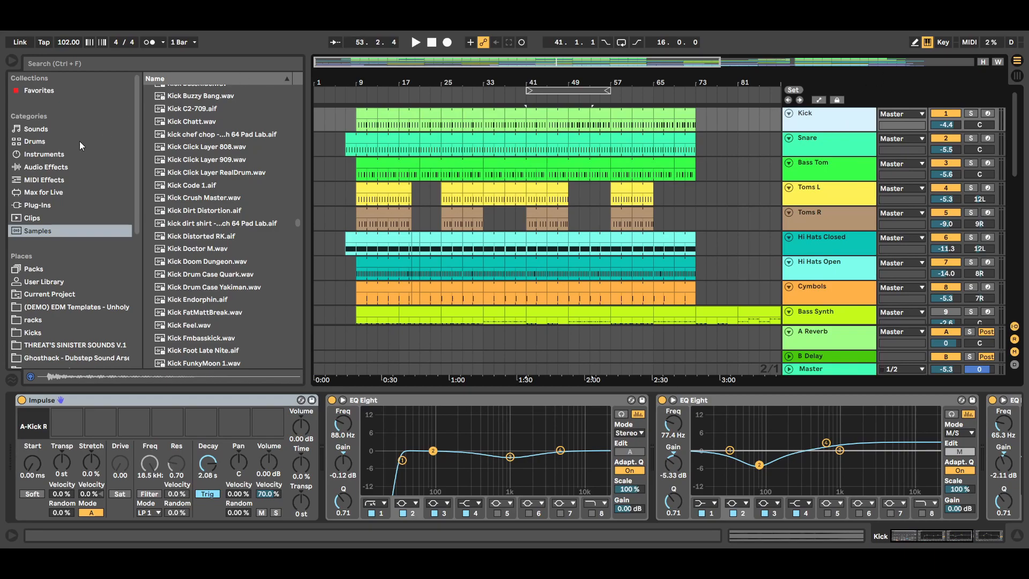
left_click(51, 155)
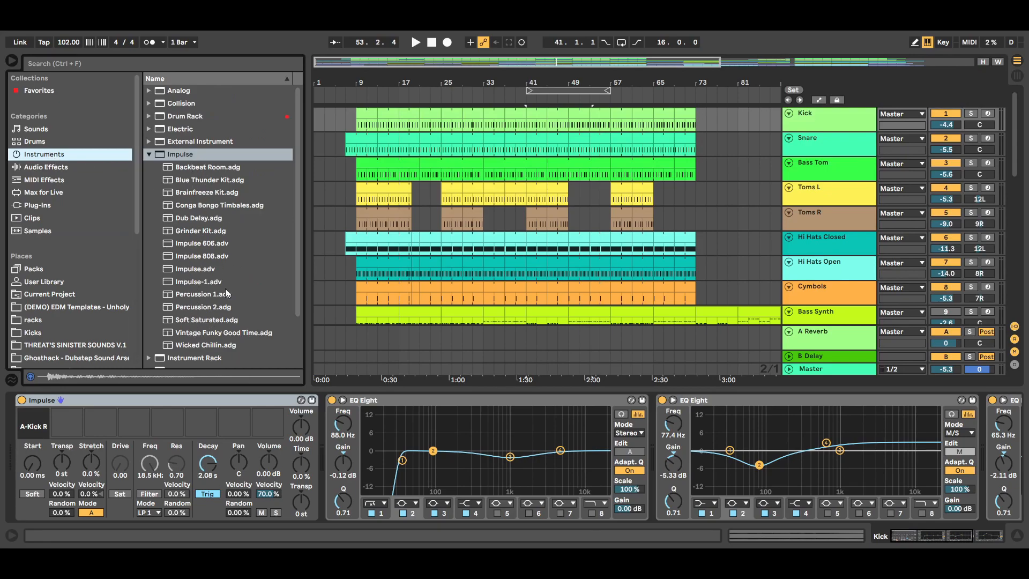
left_click(37, 230)
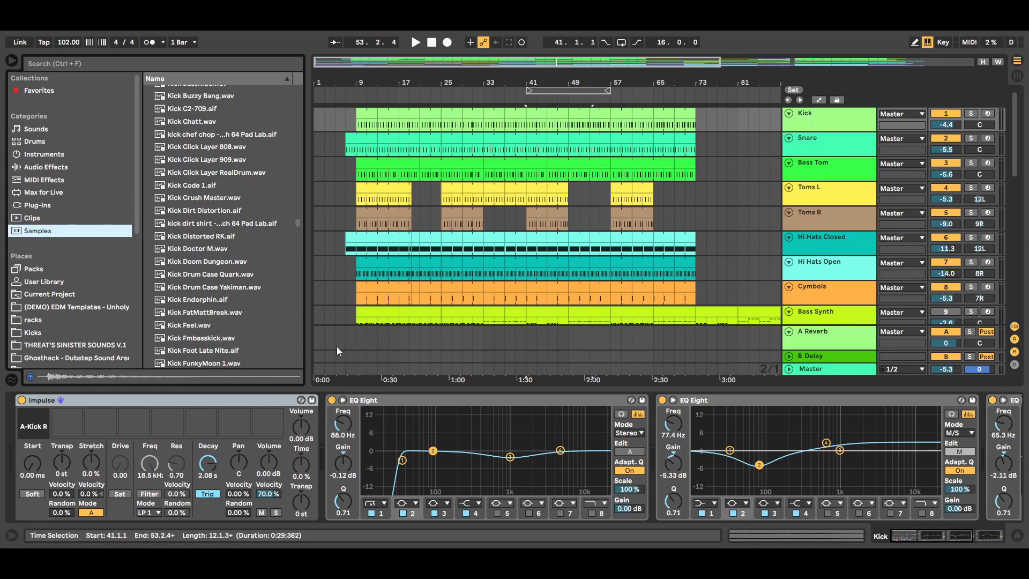
Locate the samples loaded in the Kick and Snare tracks' Impulse instruments using Hot-Swap mode.
left_click(841, 123)
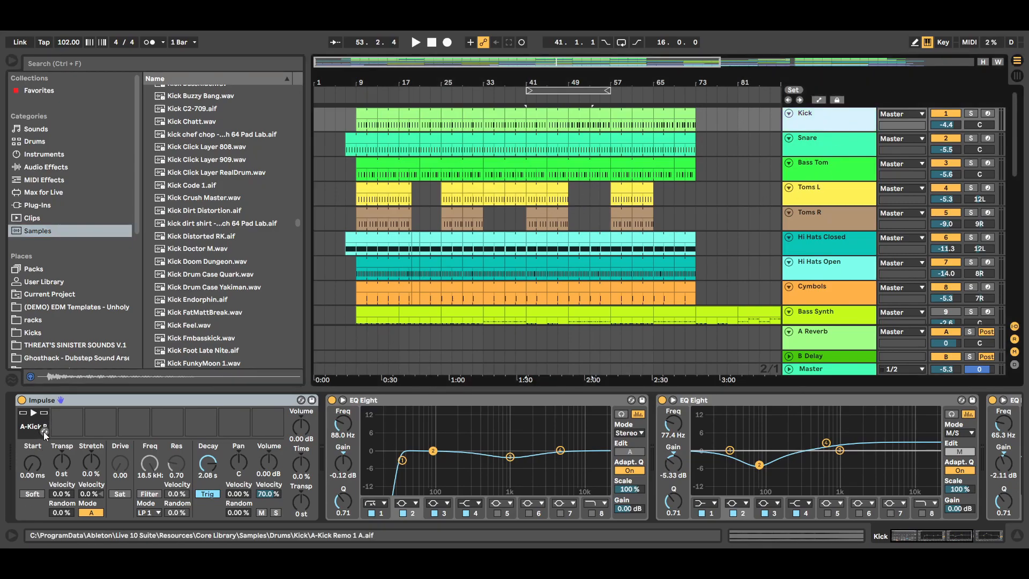
left_click(44, 431)
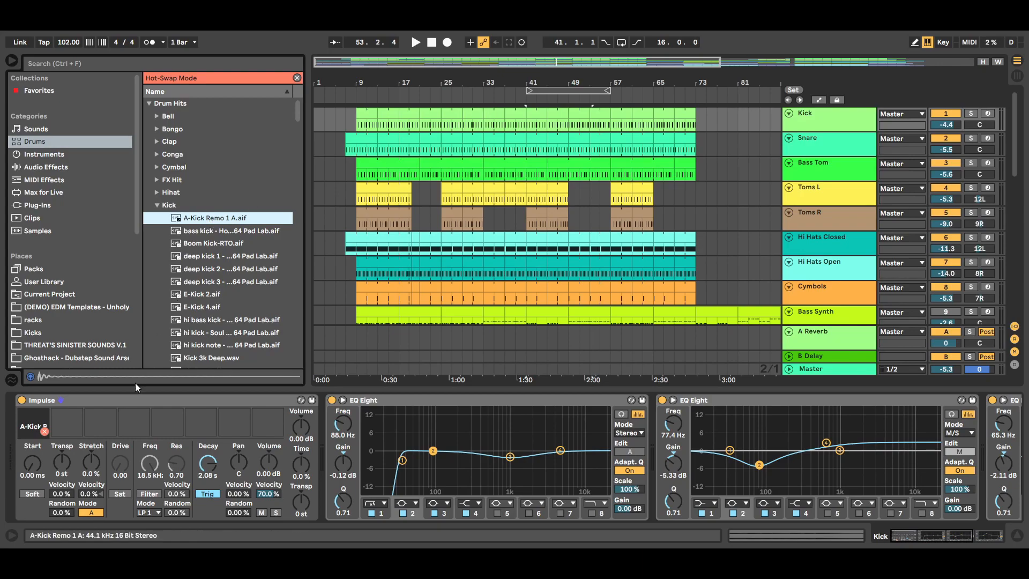
left_click(830, 146)
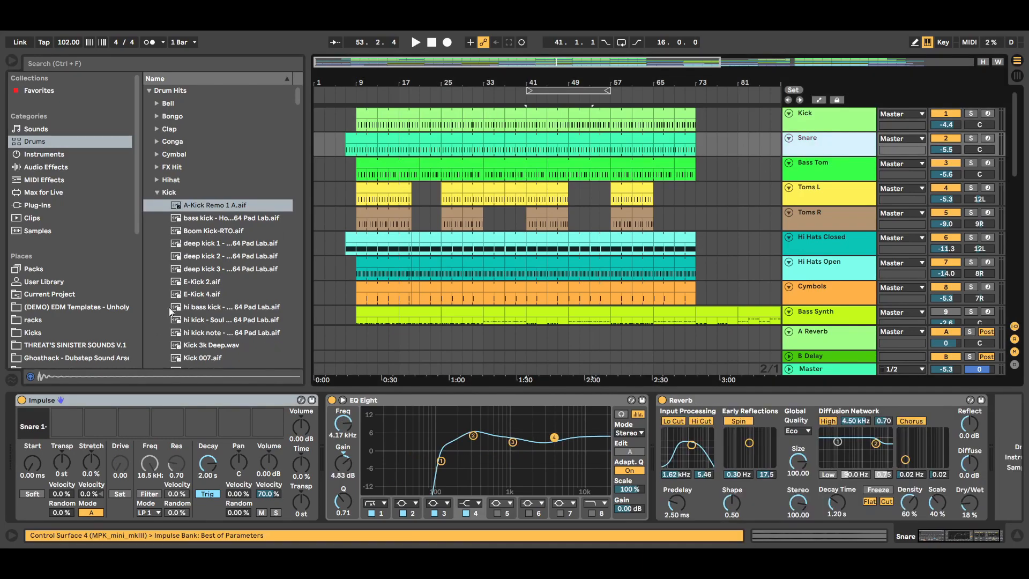
left_click(44, 430)
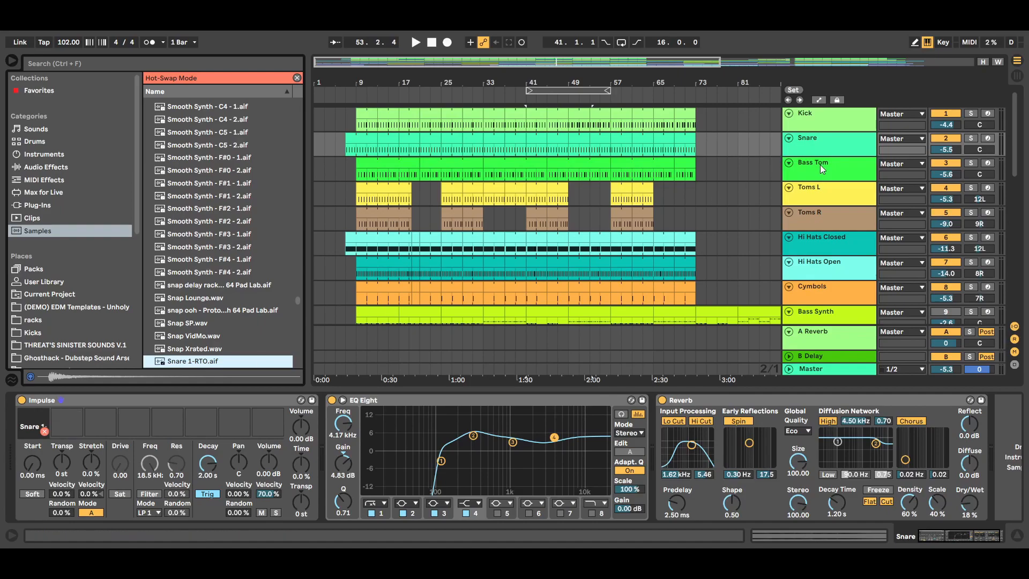
Locate the samples loaded in the Bass Tom, Toms L and Toms R tracks' Impulse instruments using Hot-Swap mode.
left_click(838, 165)
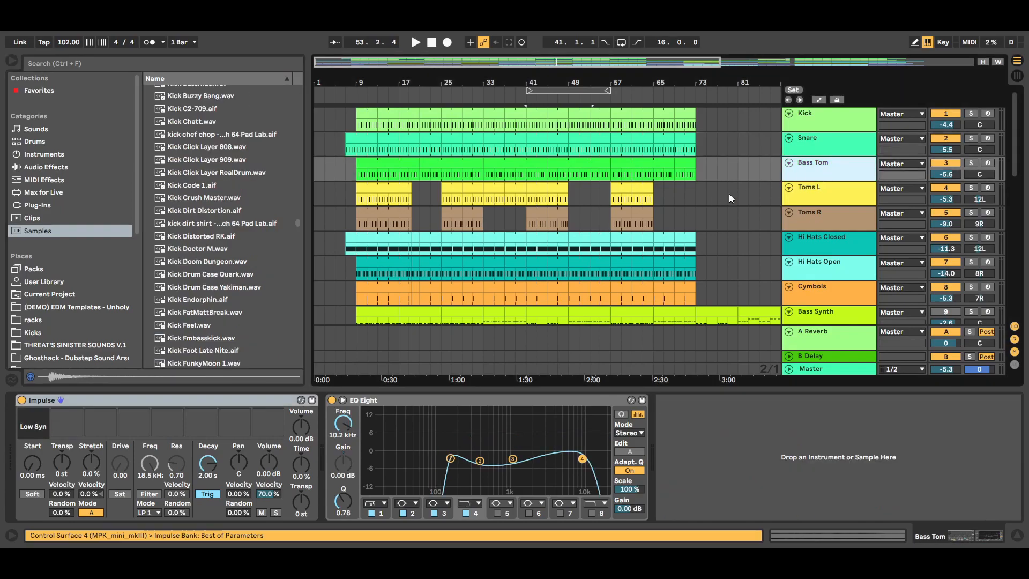
left_click(45, 433)
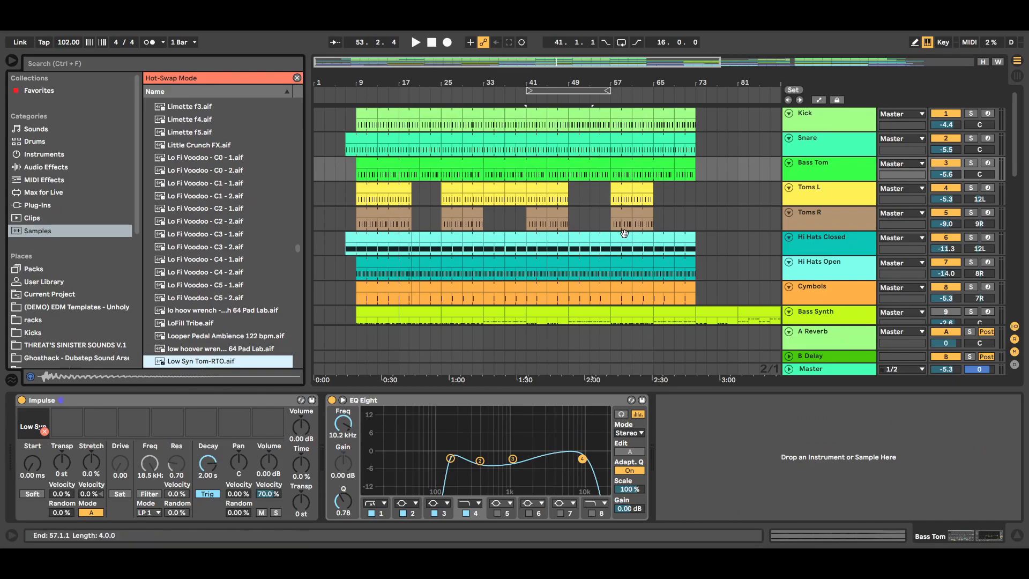
left_click(841, 197)
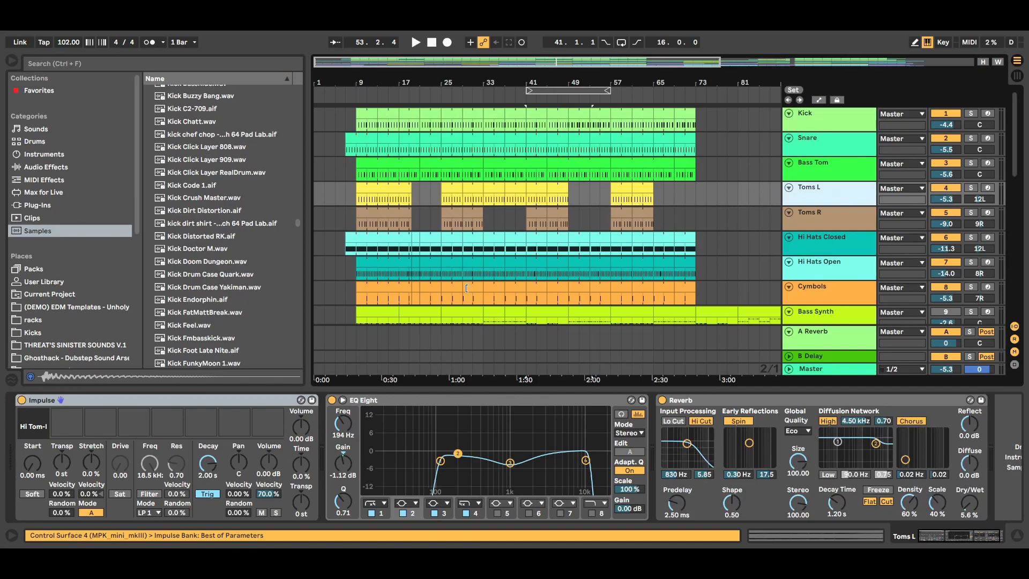
left_click(44, 432)
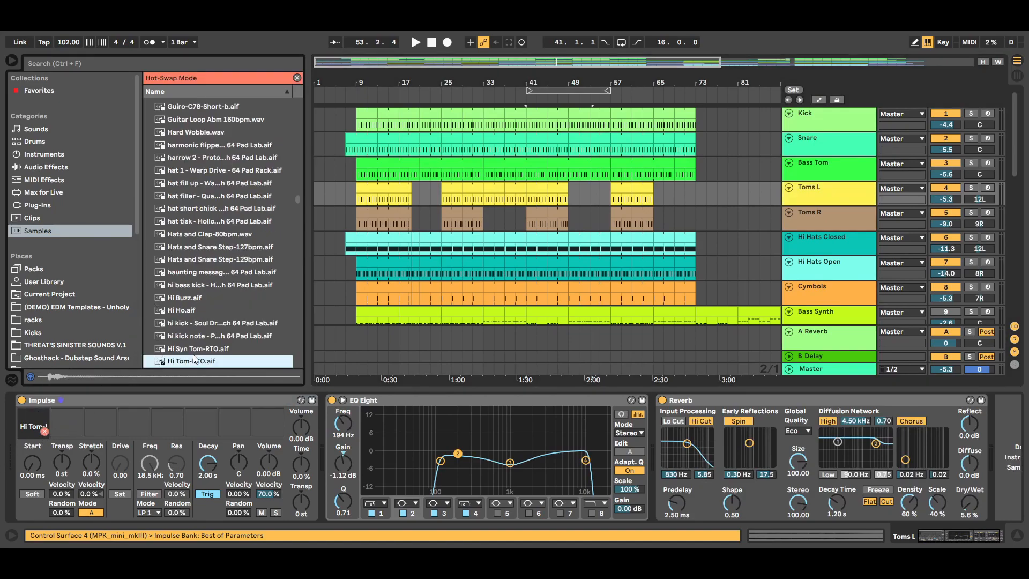
left_click(840, 224)
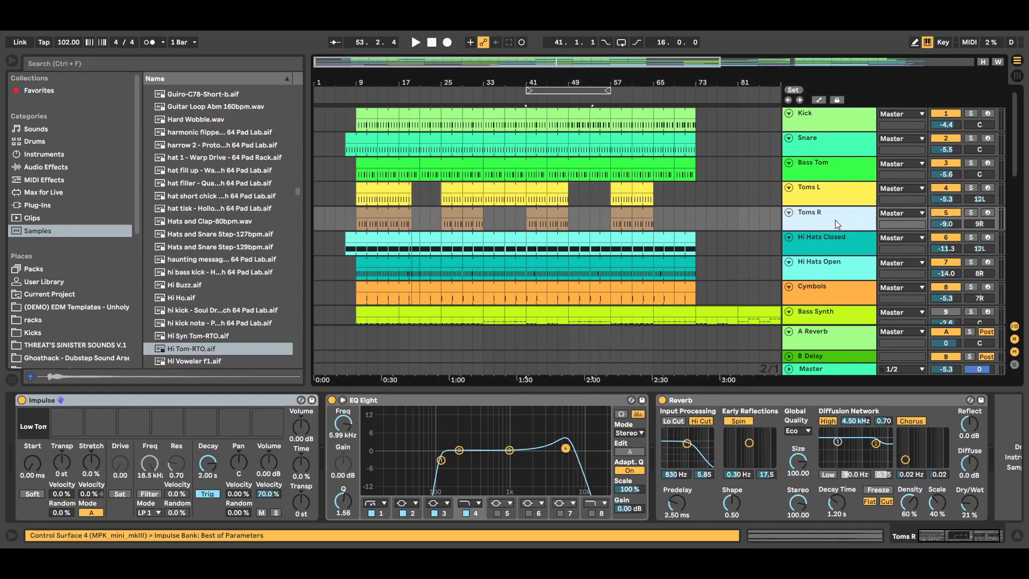
left_click(44, 432)
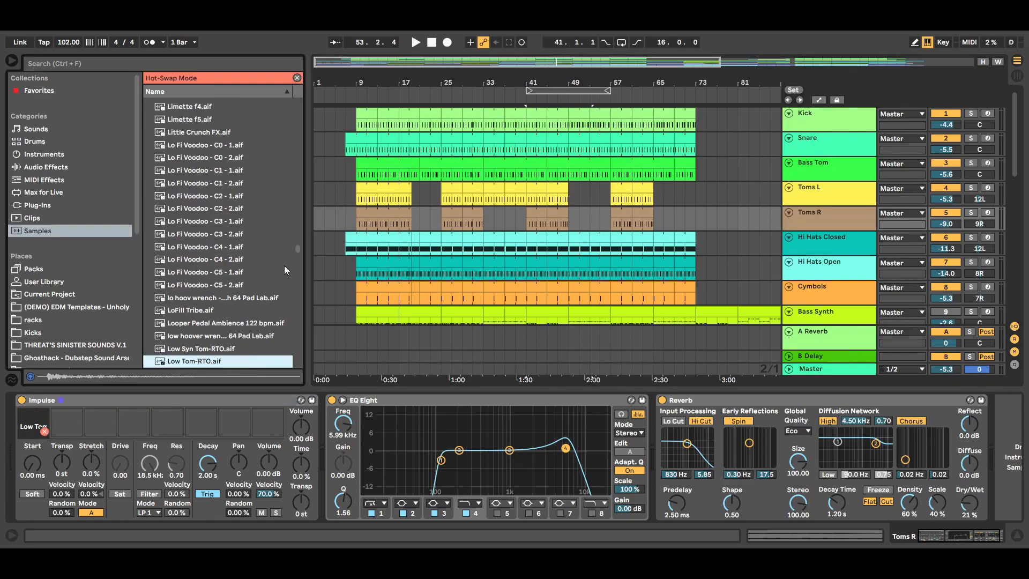
scroll(297, 247, "down", 6)
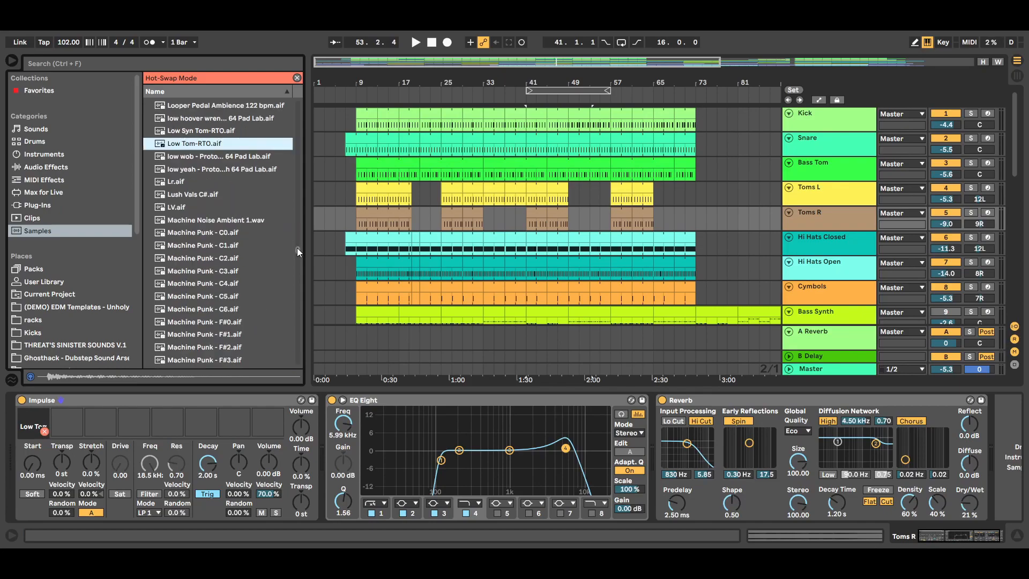
scroll(297, 247, "up", 3)
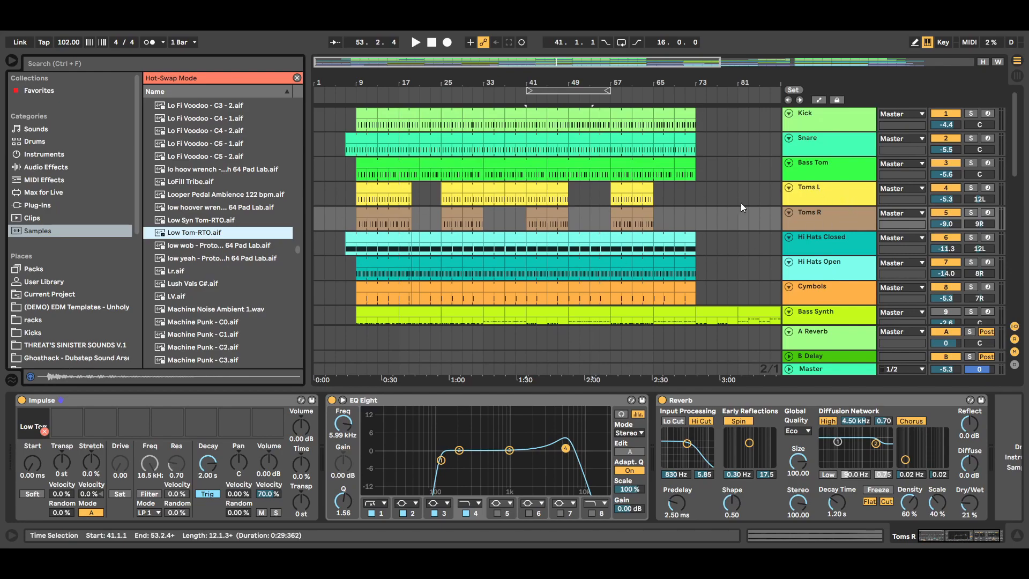
Compare the device chains of the Toms L and Toms R tracks.
left_click(840, 196)
left_click(835, 217)
left_click(834, 192)
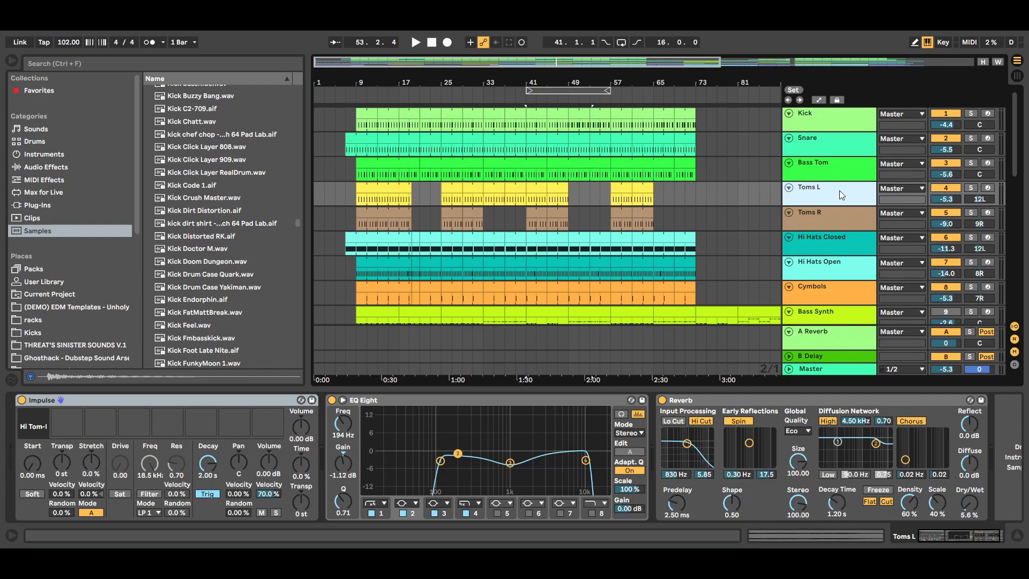
Locate the samples loaded in the Hi Hats Closed, Hi Hats Open and Cymbols tracks' Impulse instruments using Hot-Swap mode.
left_click(843, 242)
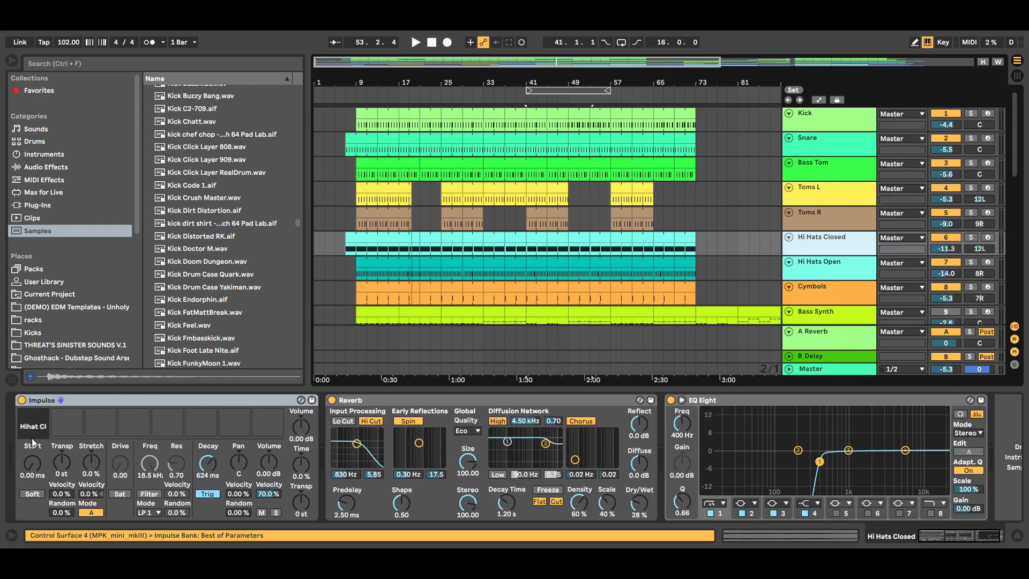
left_click(45, 432)
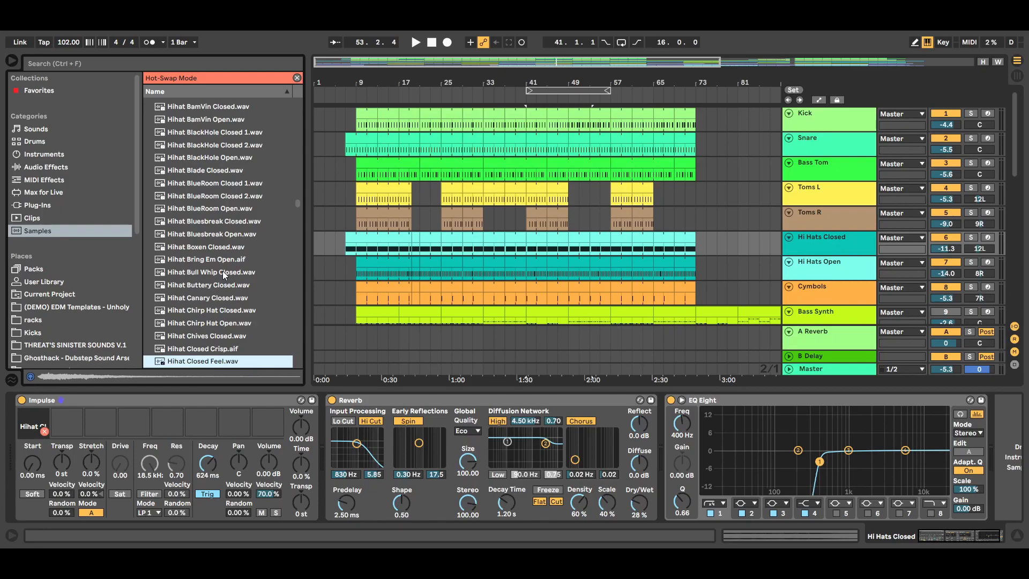
left_click(844, 264)
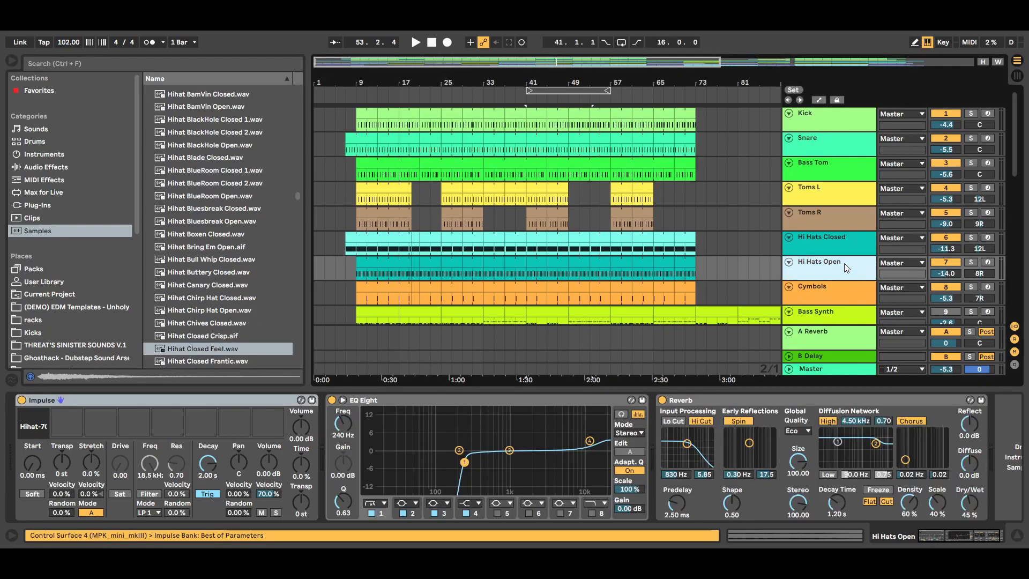
left_click(45, 432)
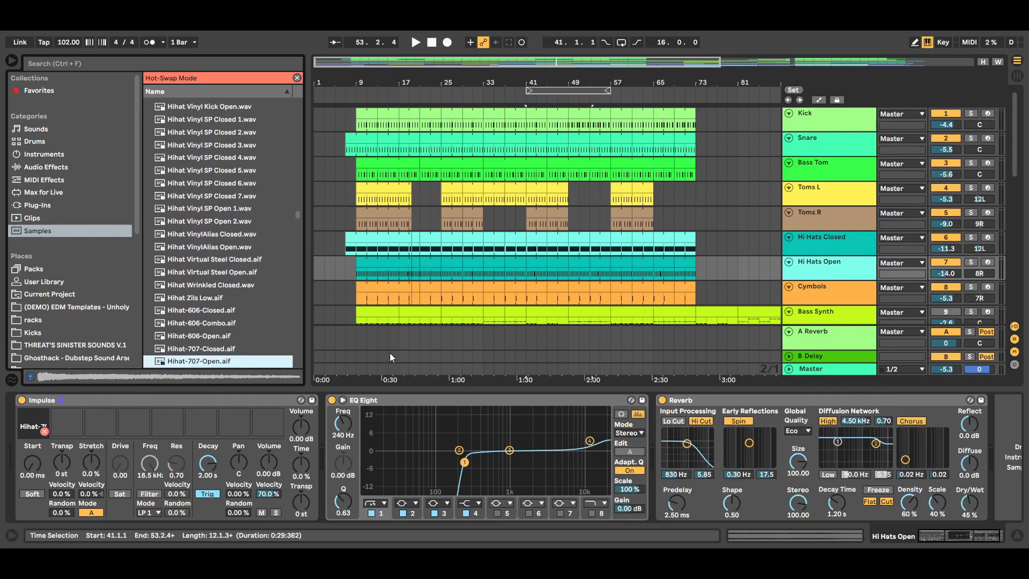
left_click(829, 293)
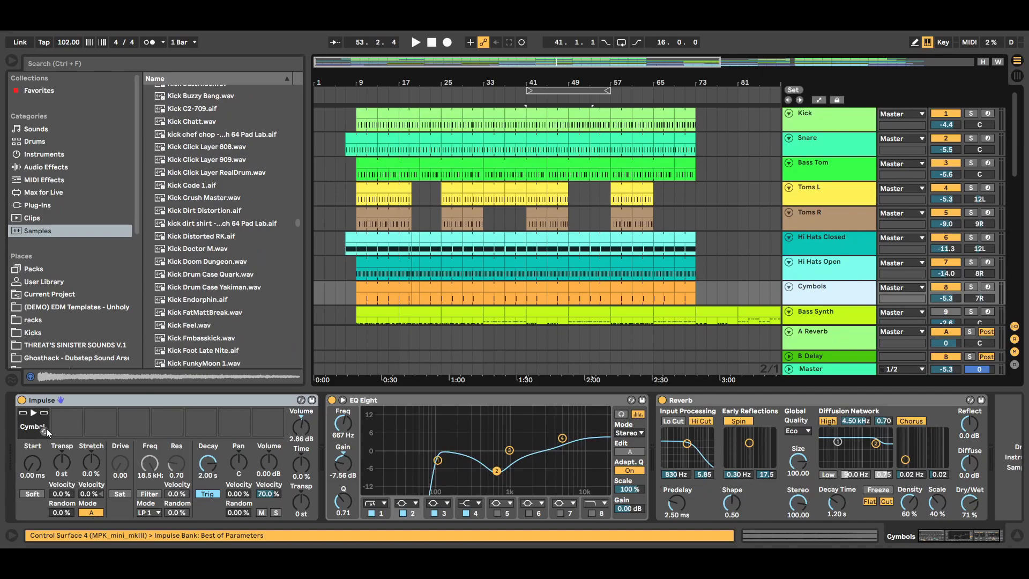
left_click(44, 431)
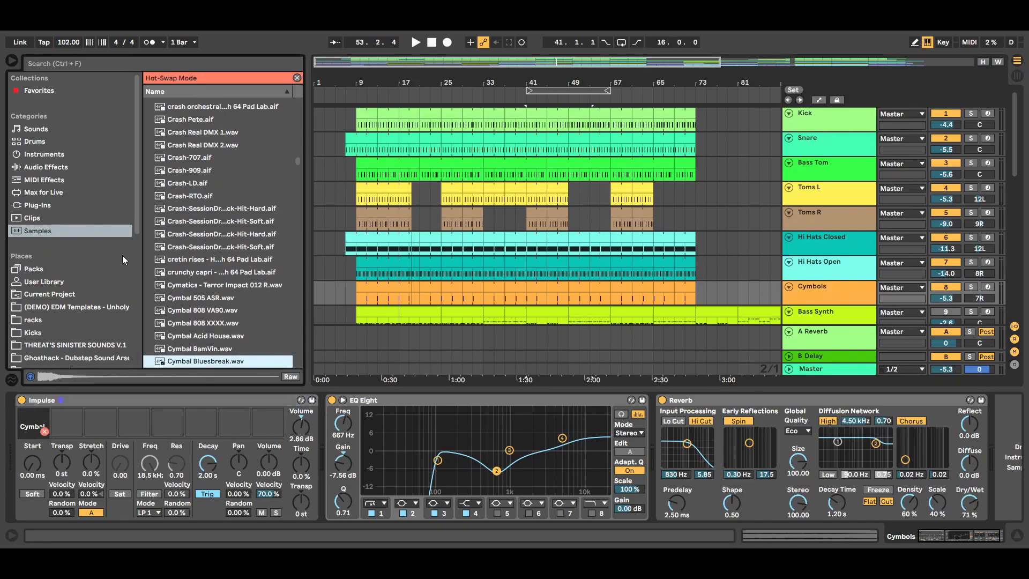
Hide the browser and the device chain view to enlarge the arrangement.
left_click(12, 62)
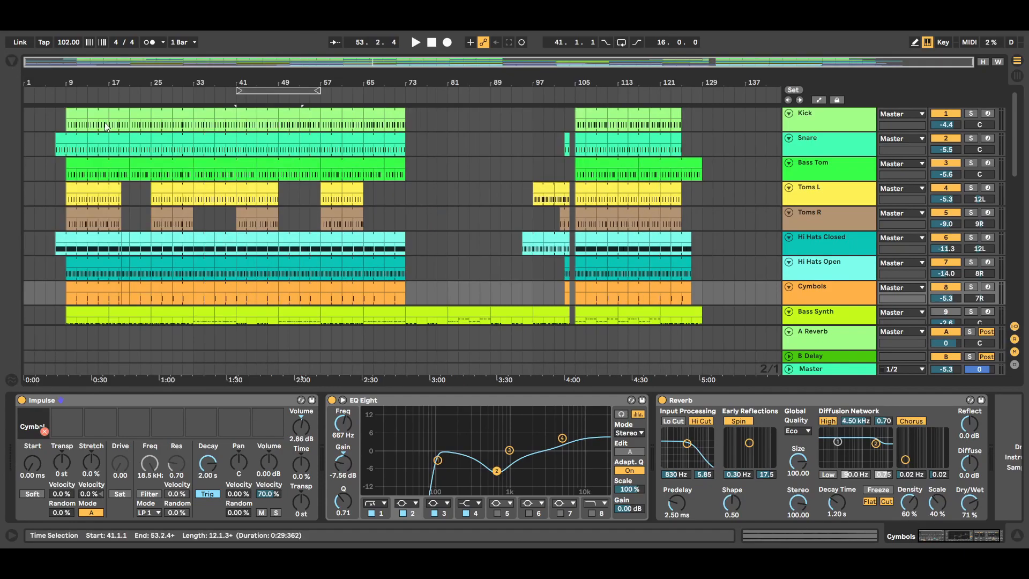
left_click(1017, 540)
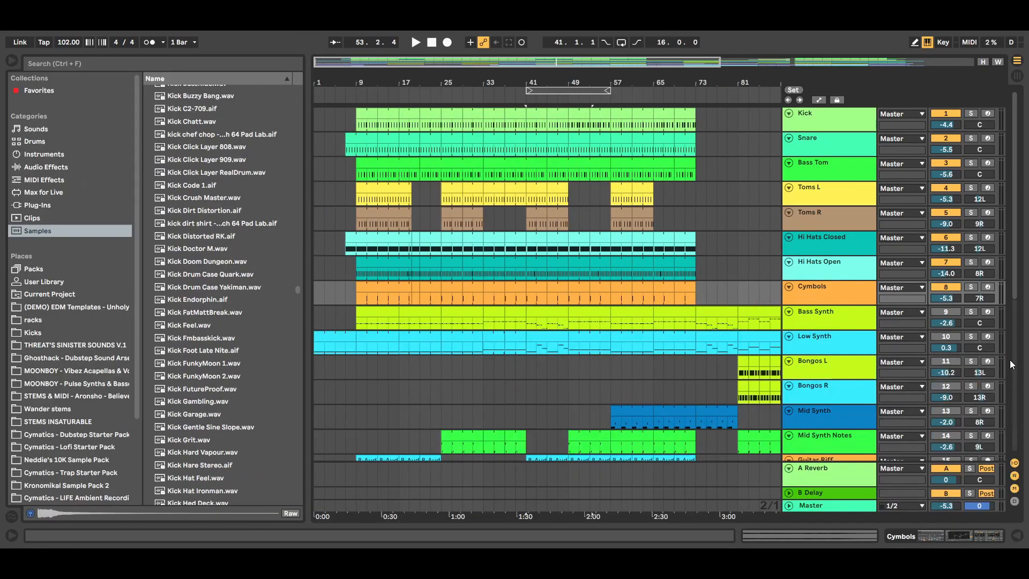
left_click(11, 61)
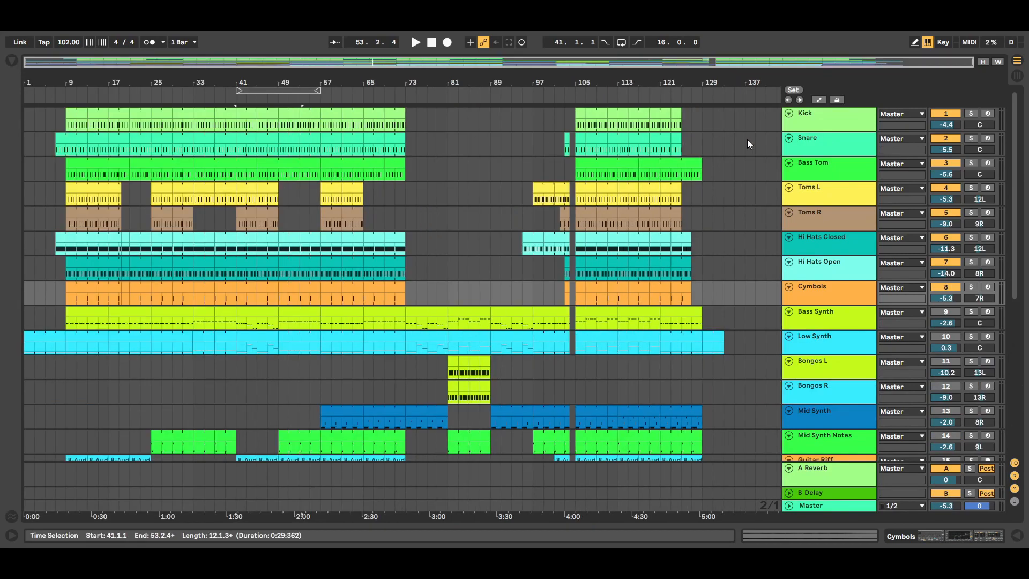
Show the tracks in Session View and return to Arrangement View.
left_click(1017, 76)
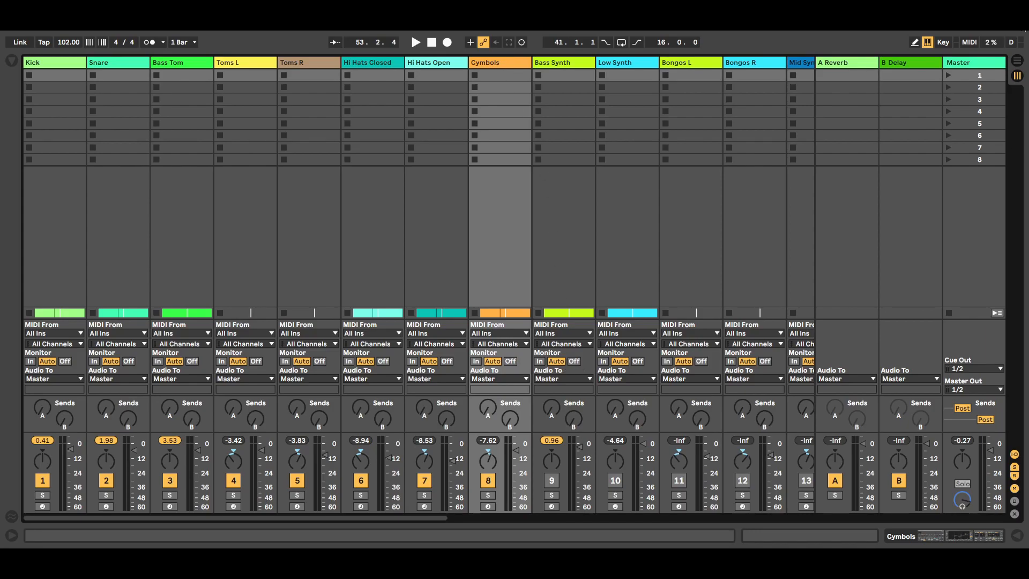
left_click(1016, 63)
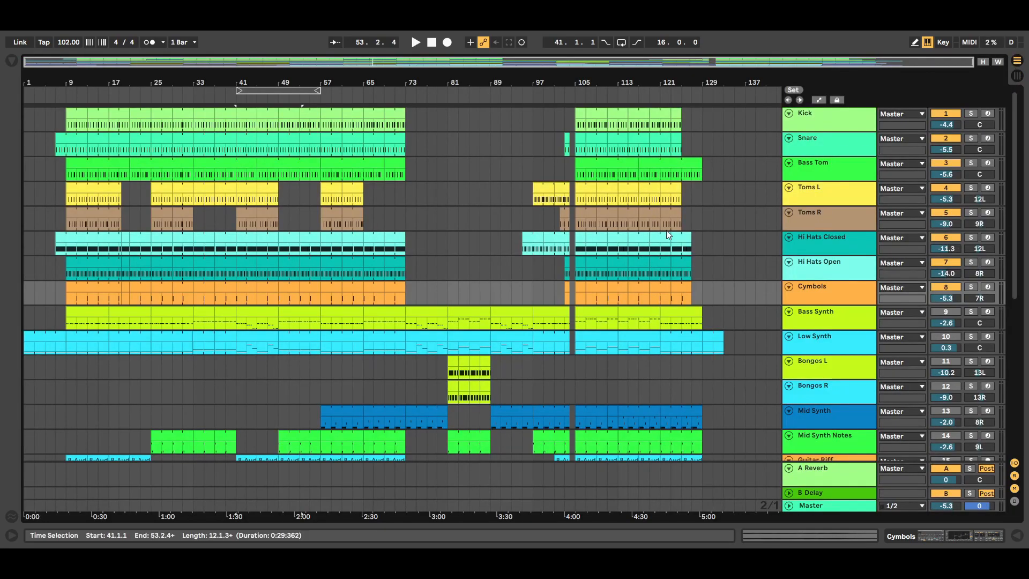
Examine the MIDI notes of the Kick track's first clip at bar 9, and close the clip editor.
left_click(834, 126)
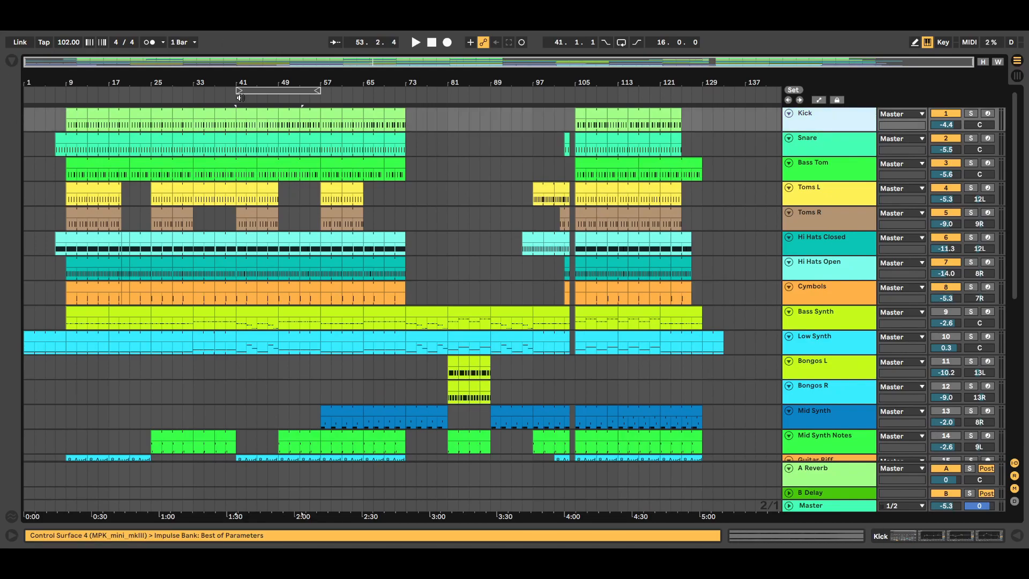
left_click(113, 119)
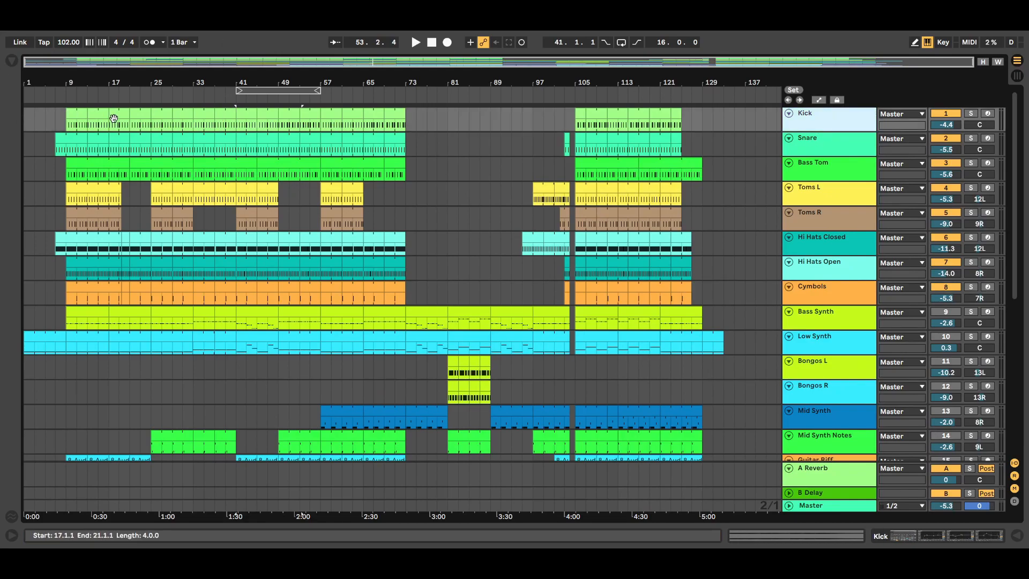
double_click(77, 117)
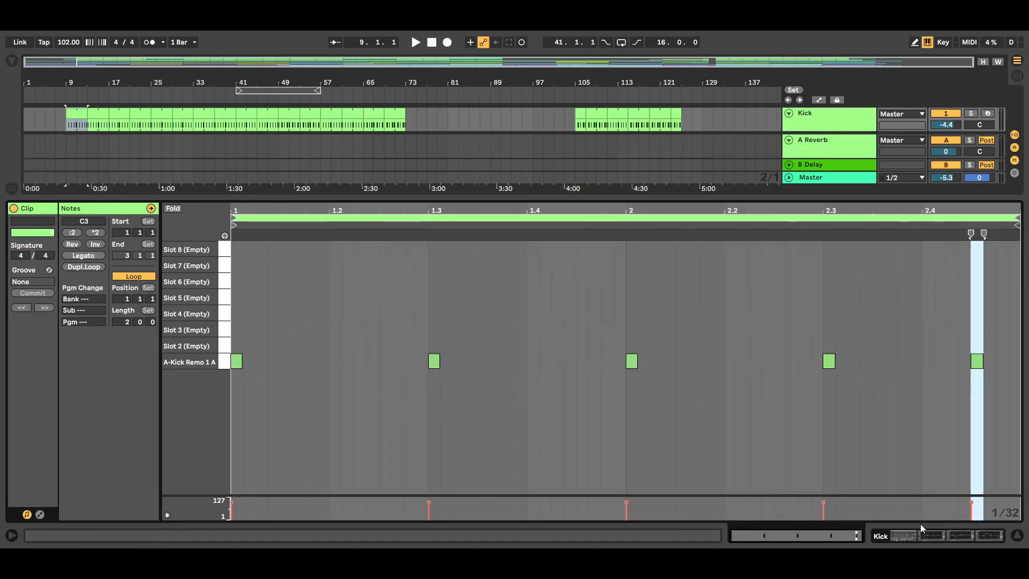
left_click(1017, 535)
Insert an empty MIDI clip on the Kick track from bar 81 to bar 85.
double_click(450, 116)
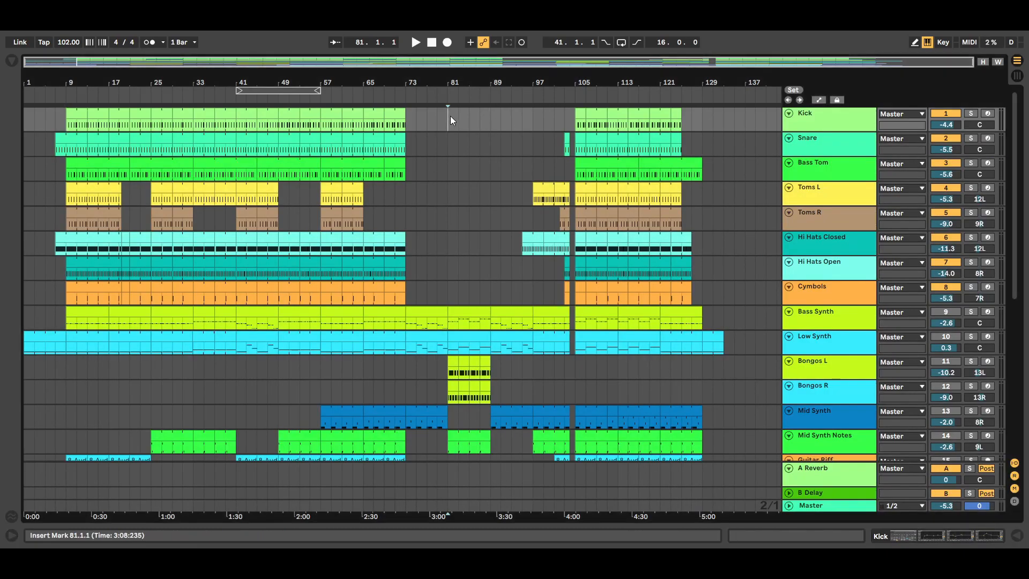
left_click_drag(458, 112, 469, 111)
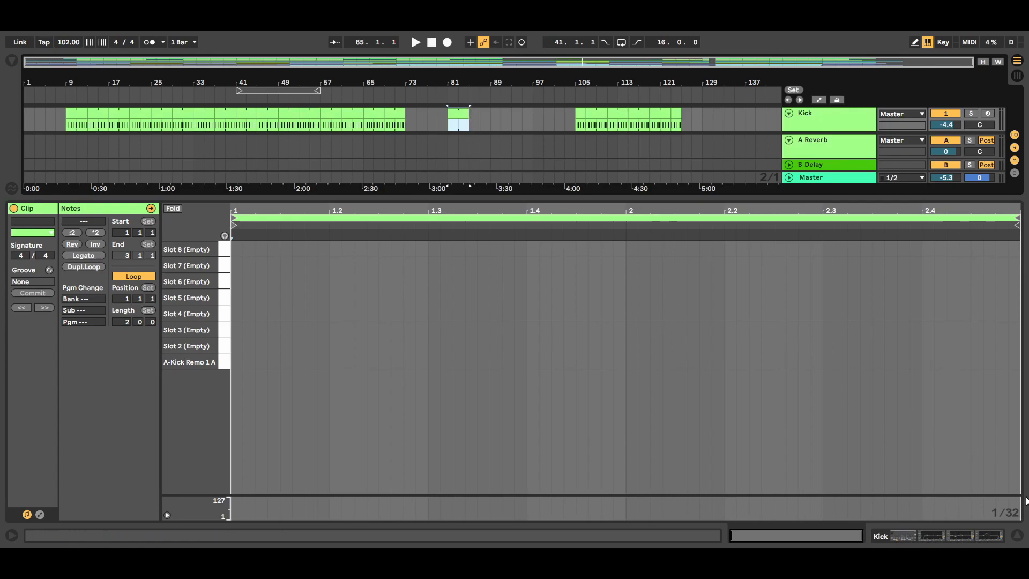
left_click(1017, 536)
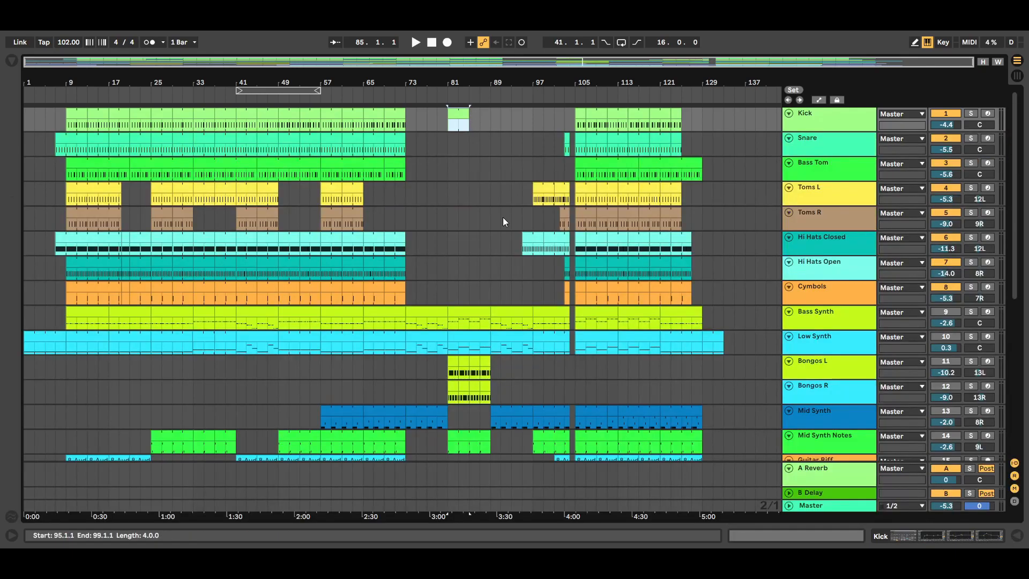
Turn on Draw Mode and add kick notes on the four beats of the empty clip's first bar.
double_click(455, 120)
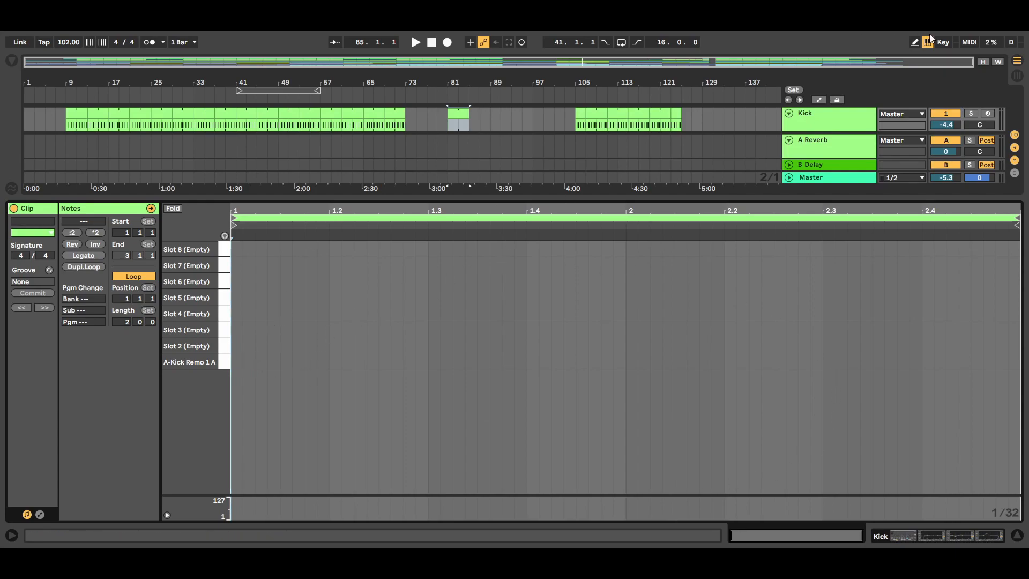
left_click(916, 43)
left_click(237, 361)
left_click(336, 360)
left_click(434, 360)
left_click(532, 361)
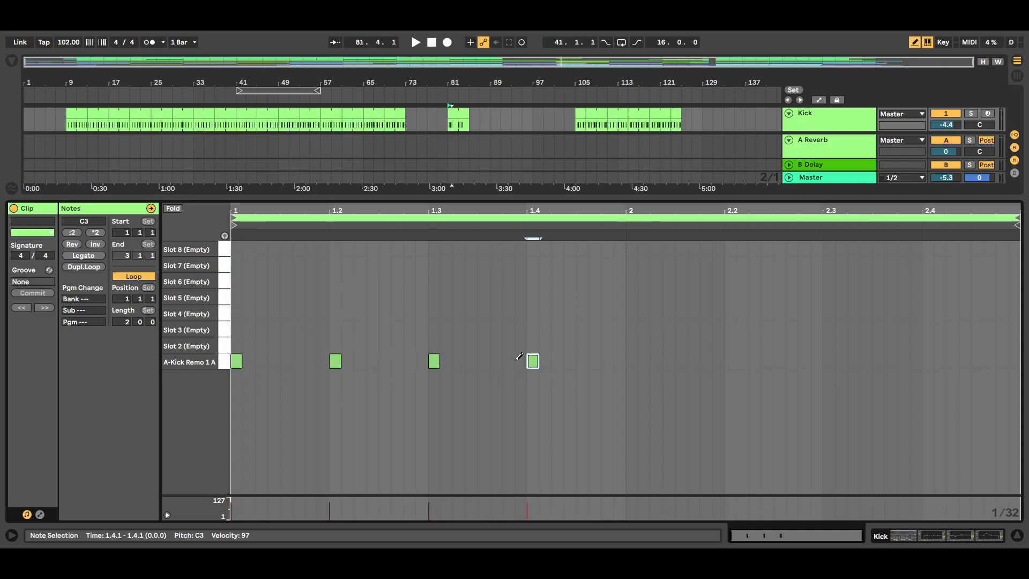
Erase the four kick notes drawn in the clip at bar 81.
left_click(532, 360)
left_click(434, 361)
left_click(335, 361)
left_click(241, 362)
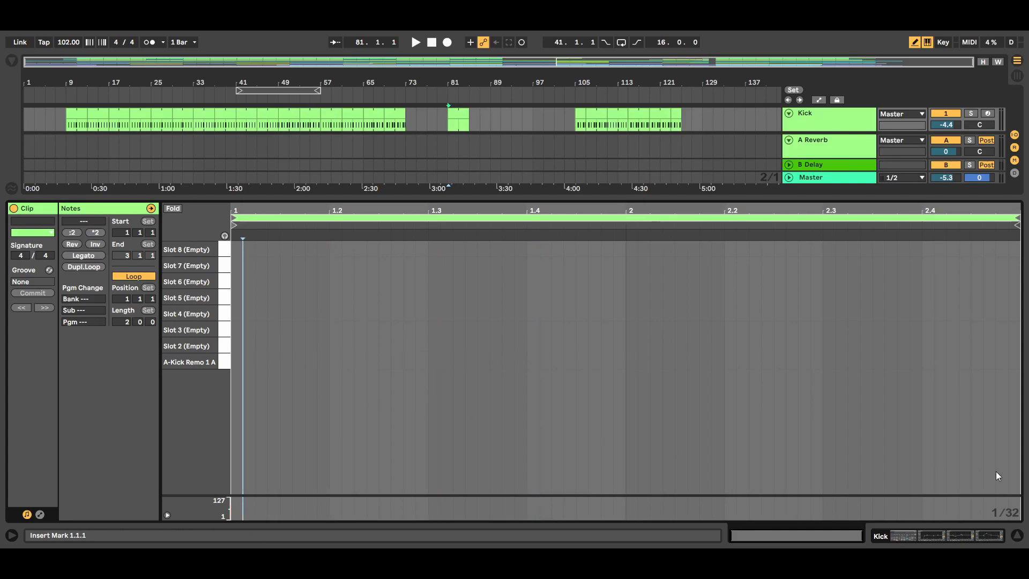
Close the clip editor and delete the empty Kick clip at bar 81.
left_click(1017, 535)
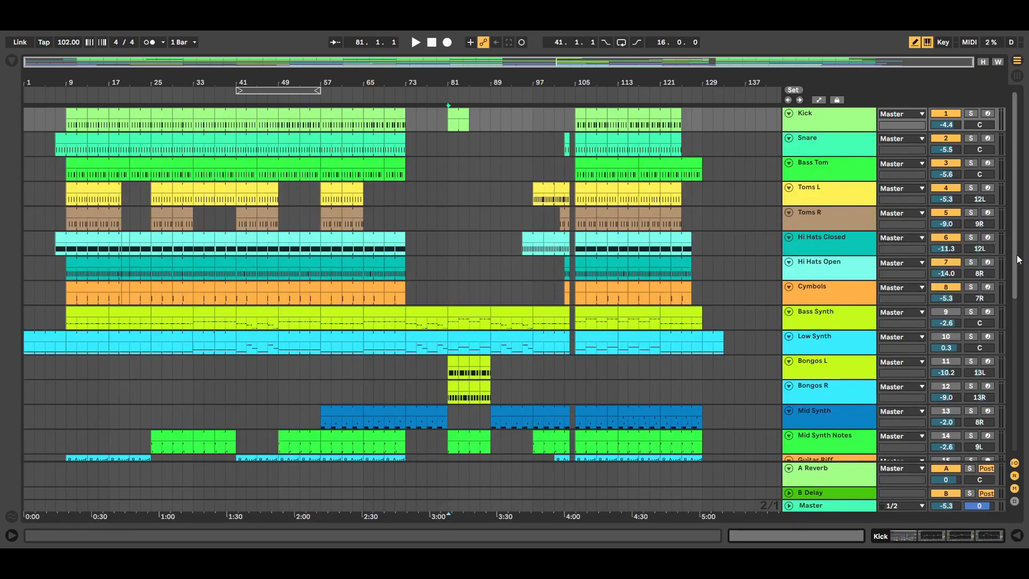
left_click(459, 125)
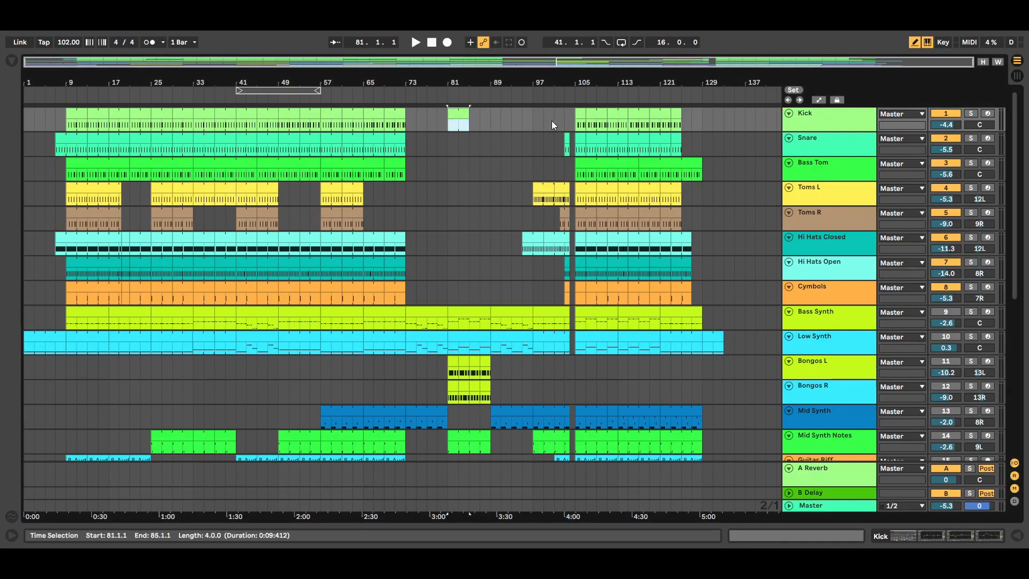
key("Delete")
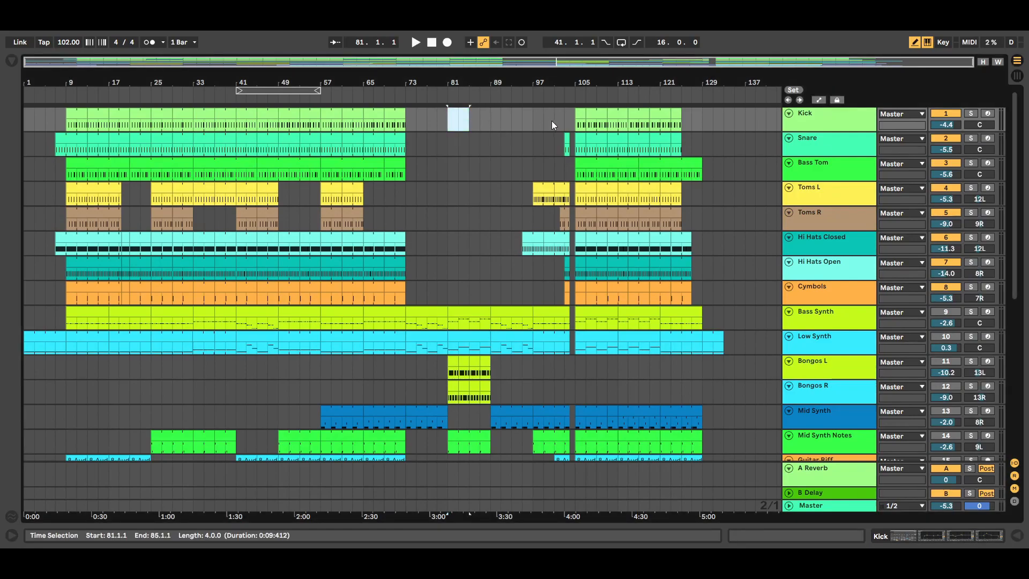
Reopen the Kick track's first clip to review its note pattern, and return to the full arrangement.
left_click(489, 128)
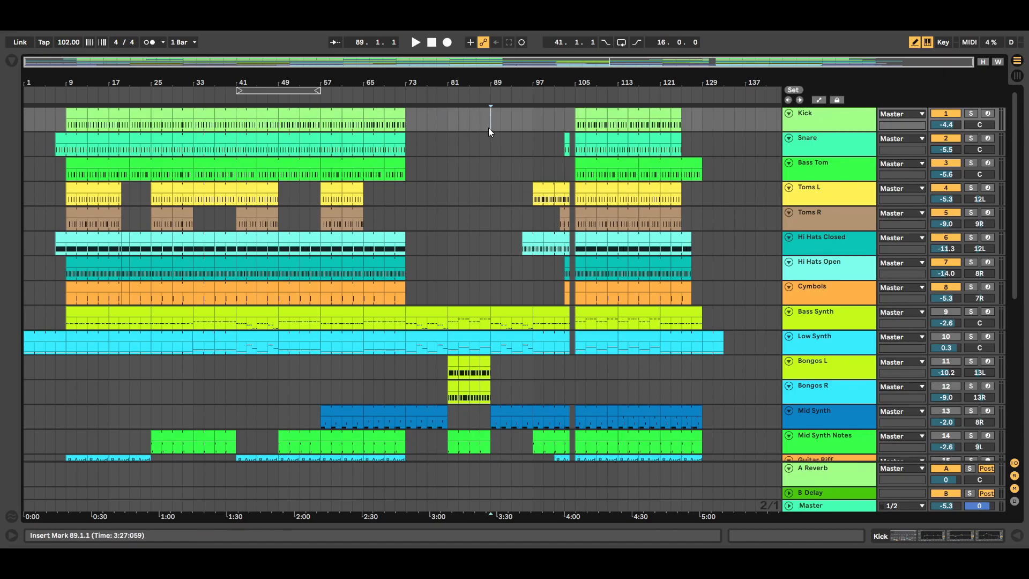
double_click(85, 118)
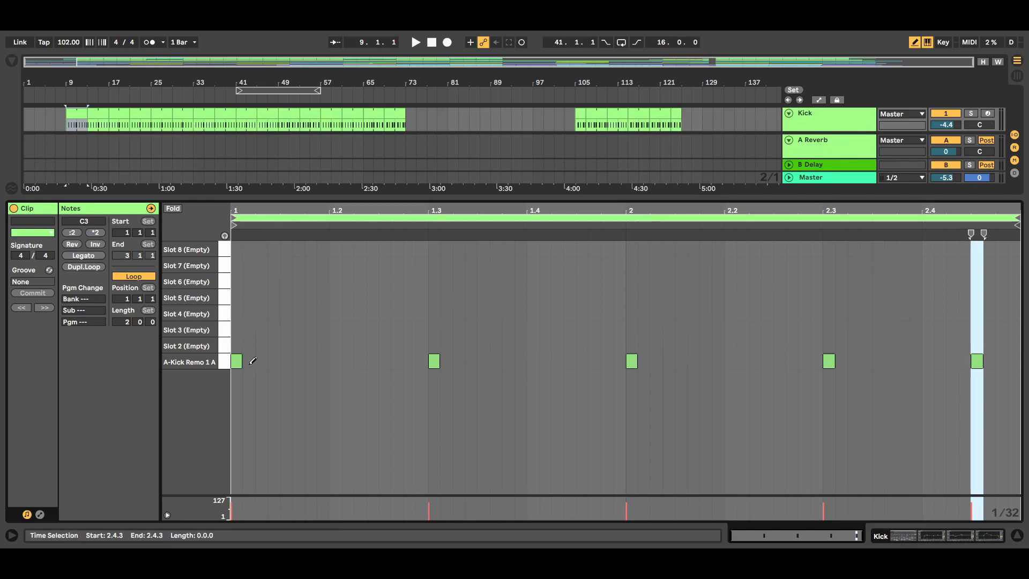
left_click(1018, 538)
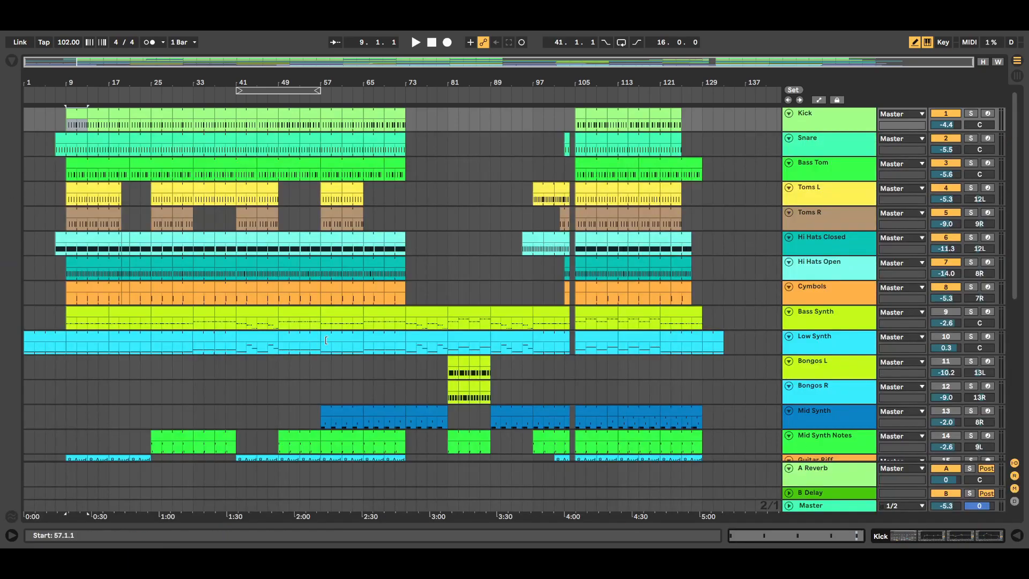
Nudge the Kick track's first clip to bar 11 and review the note patterns of that clip and the one at bar 17.
key("Right")
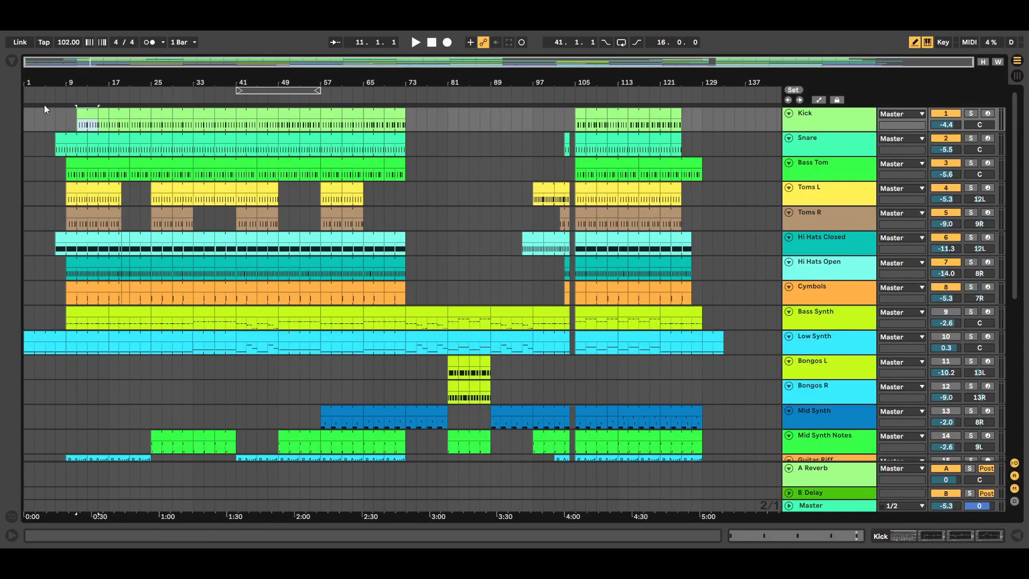
double_click(87, 114)
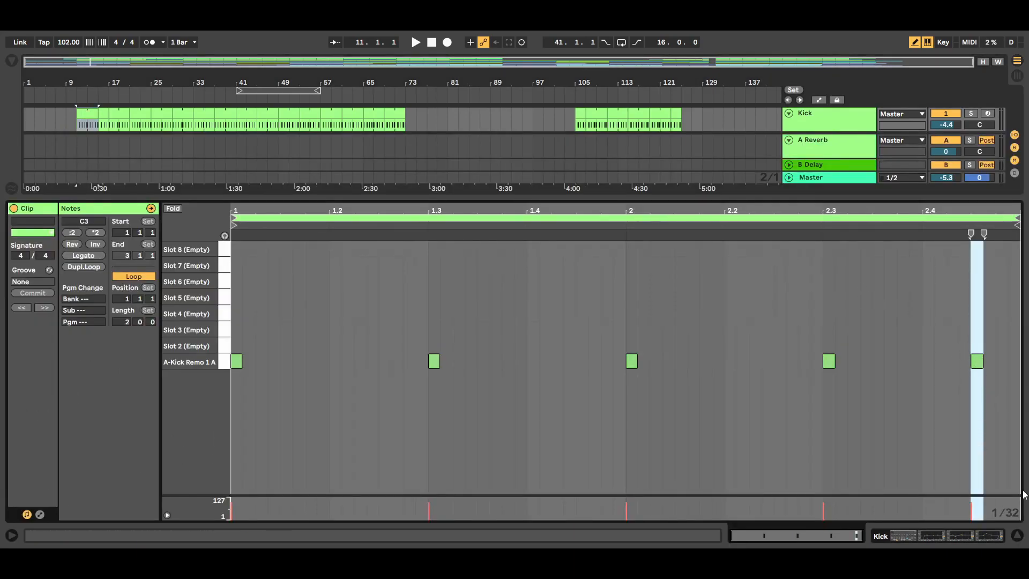
left_click(1018, 538)
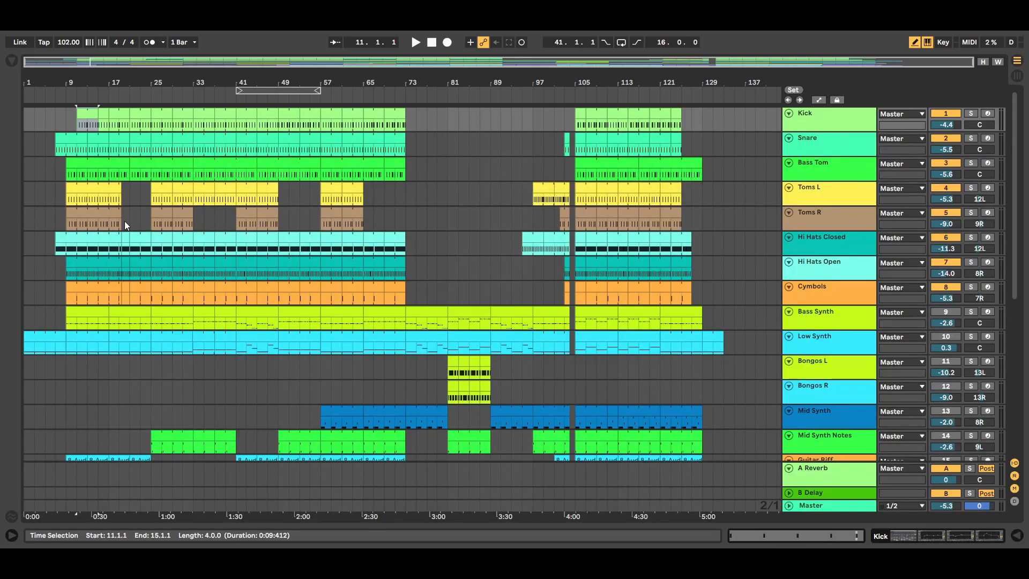
double_click(119, 116)
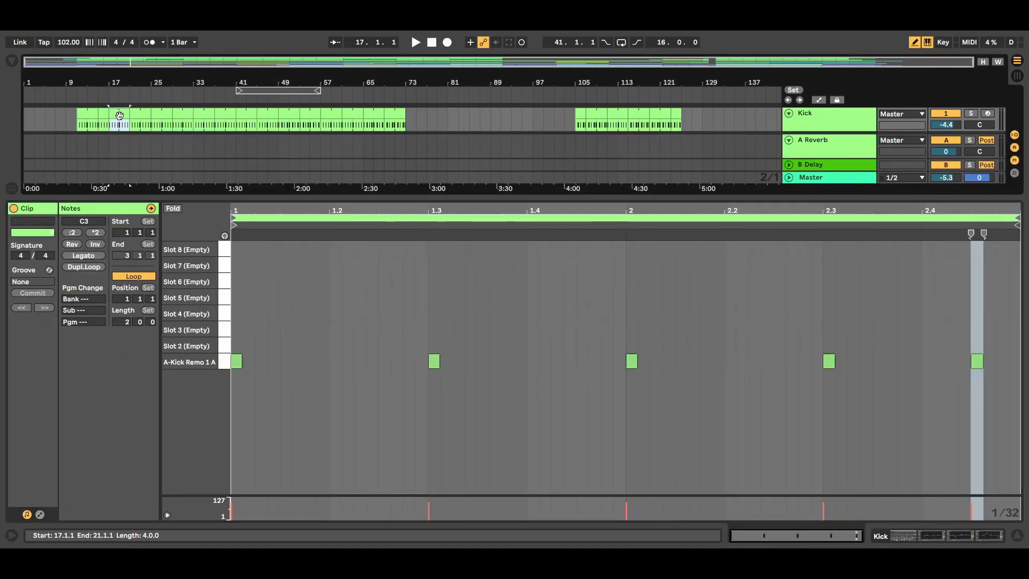
left_click(1016, 535)
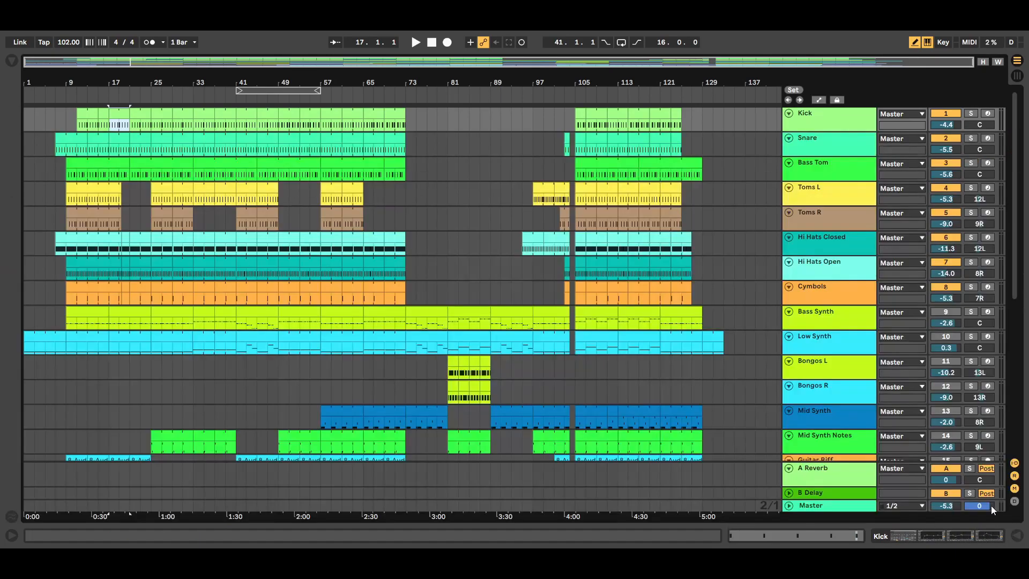
Open the Snare clip at bar 17 to review its note pattern, and return to the full arrangement.
double_click(121, 141)
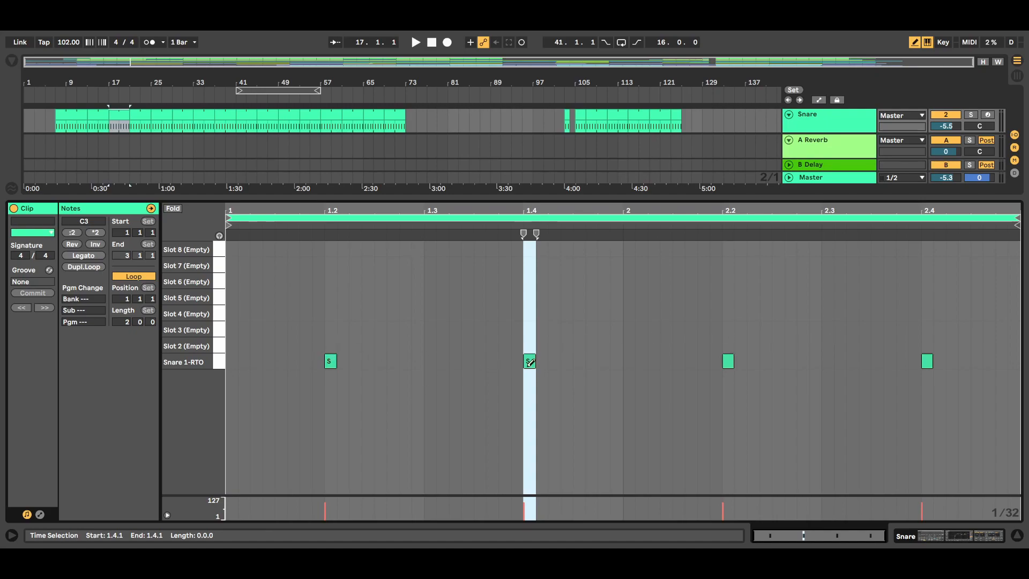
left_click(1017, 534)
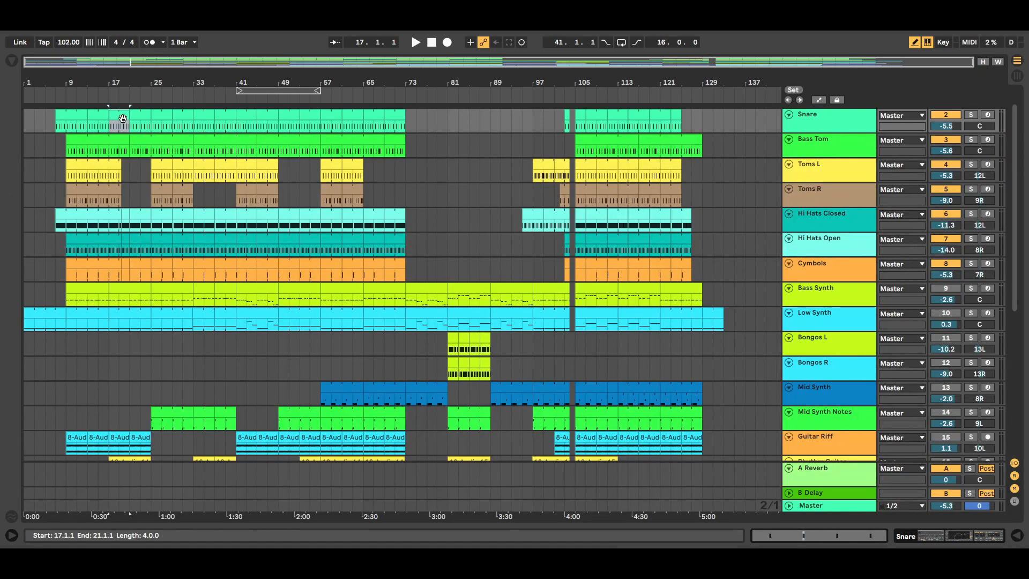
scroll(1014, 211, "up", 1)
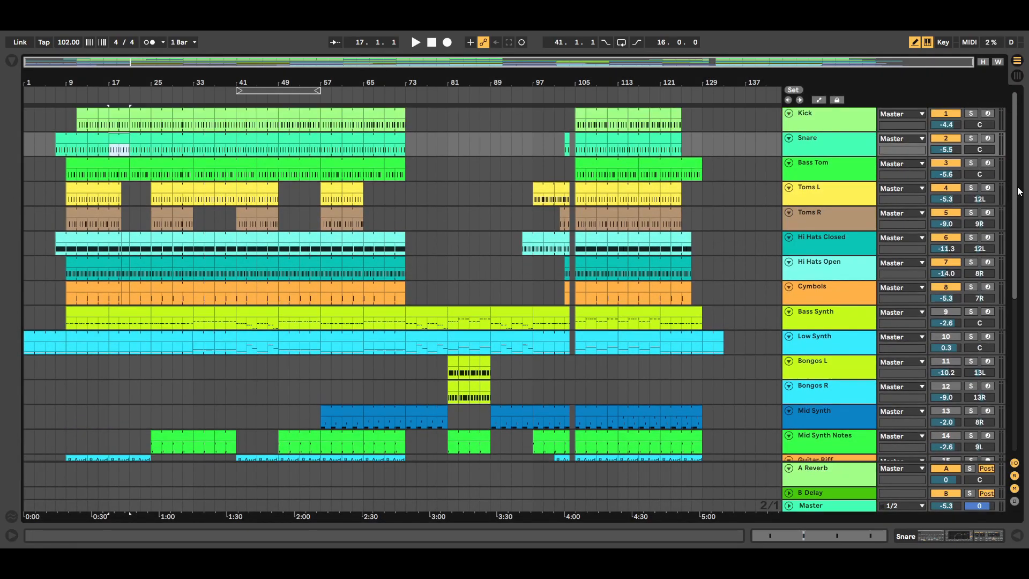
Review the note patterns of the Bass Tom clip at bar 21 and the Toms L clip at bar 25.
double_click(140, 176)
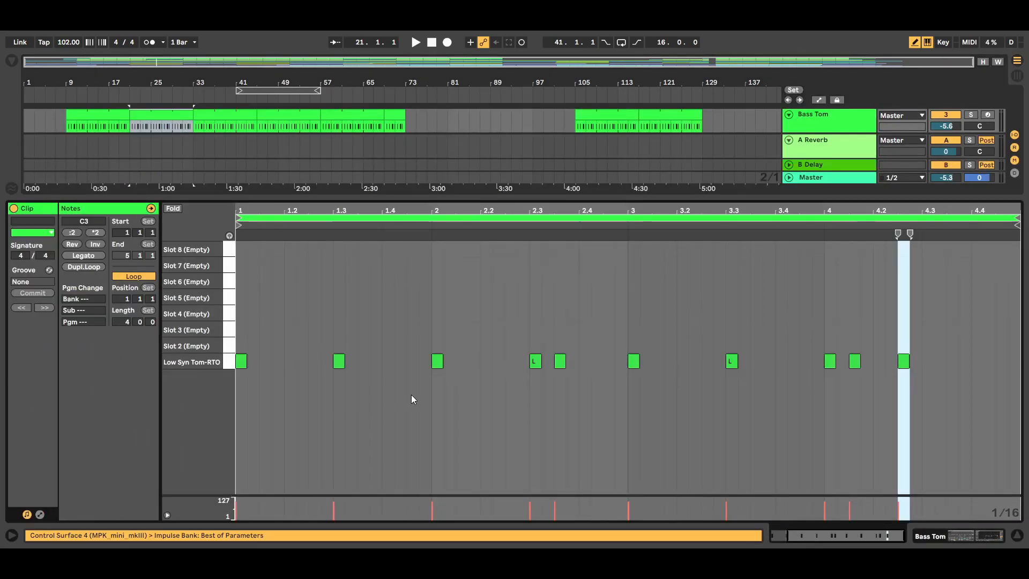
left_click(1016, 535)
double_click(165, 139)
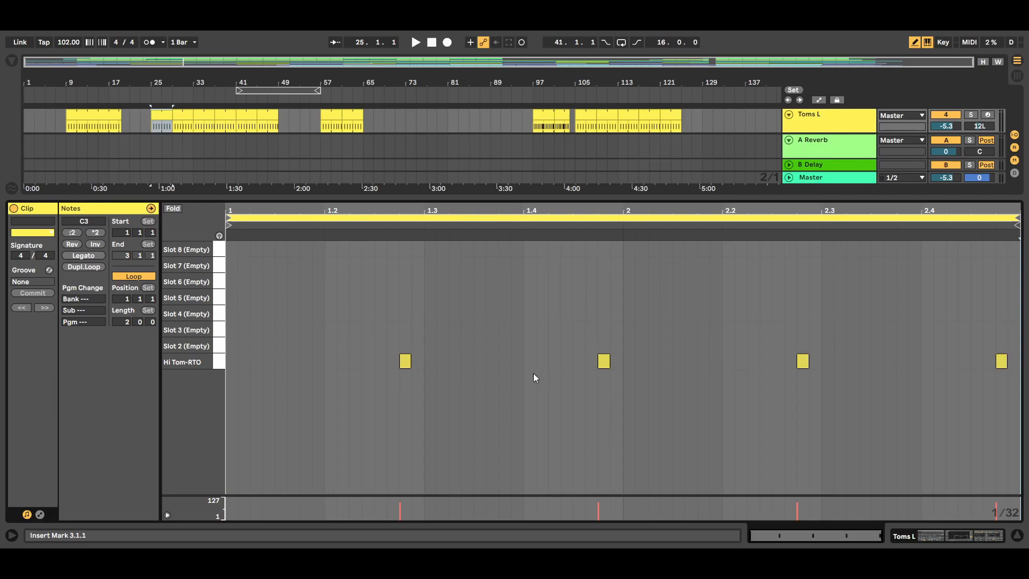
left_click(1017, 535)
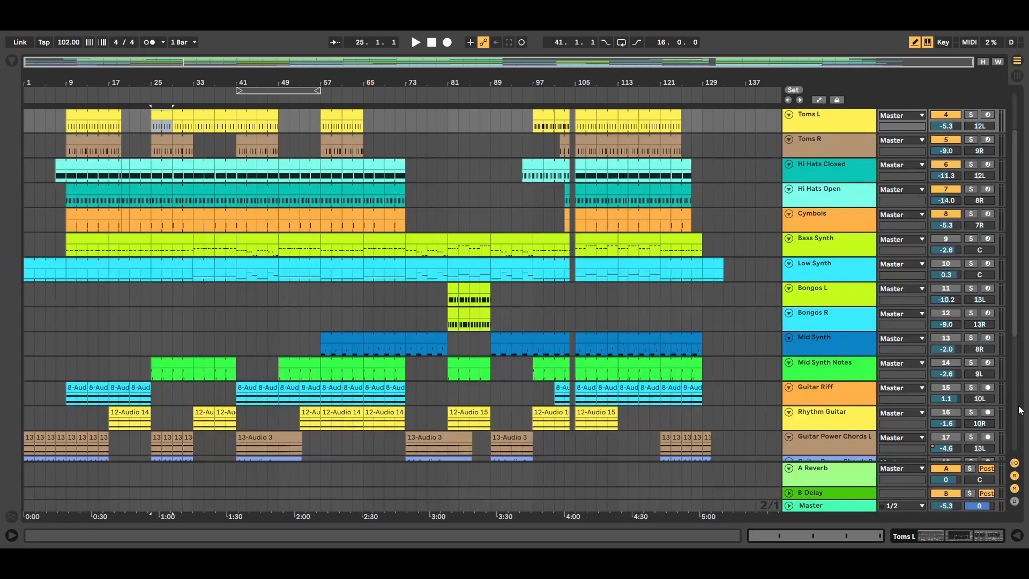
scroll(1018, 221, "up", 5)
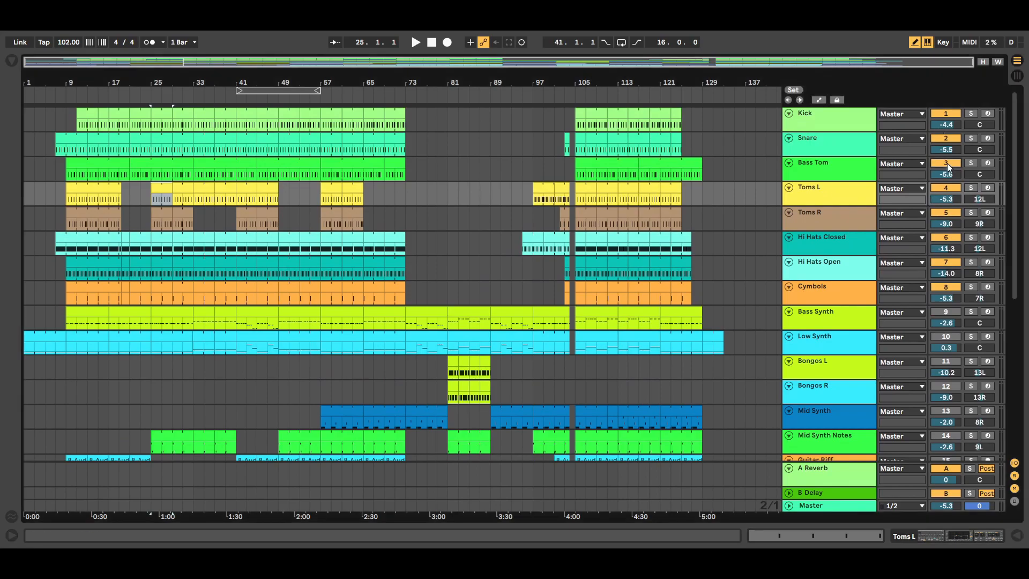
Mute the Bass Tom, Toms R, Hi Hats Closed, Hi Hats Open and Cymbols tracks.
left_click(946, 212)
left_click(946, 238)
left_click(946, 262)
left_click(946, 289)
Play the Kick, Snare and Toms L tracks together from bar 37, and stop playback.
left_click(229, 117)
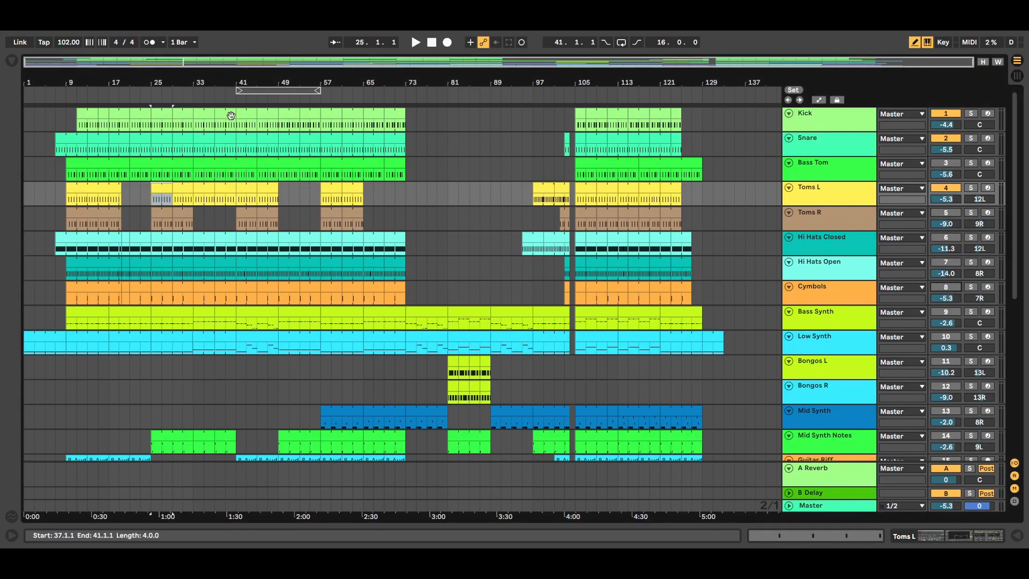
left_click(416, 42)
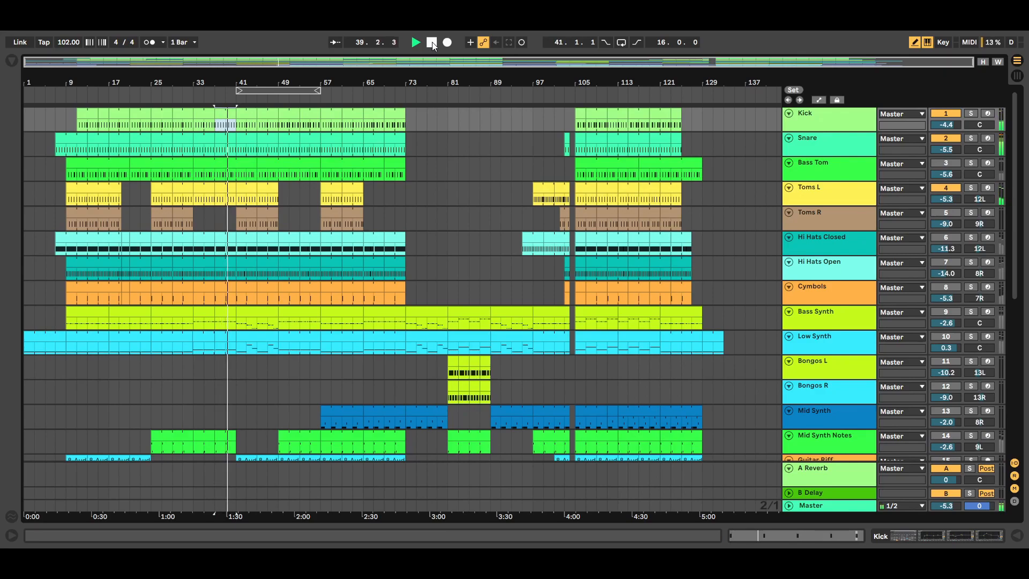
left_click(431, 42)
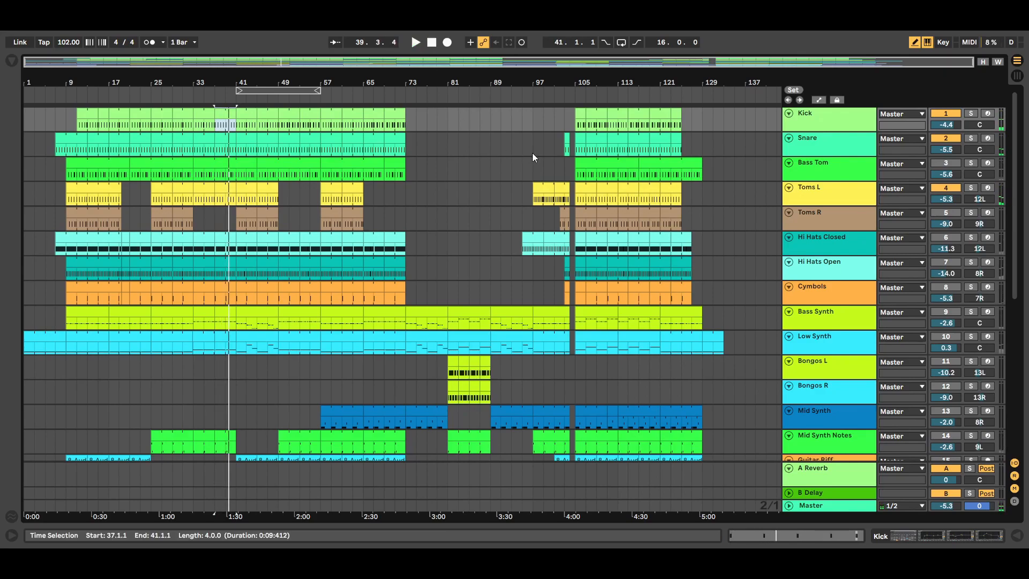
Unmute the Toms R track and start playback from the Kick clip at bar 41.
left_click(245, 112)
left_click(946, 213)
key("space")
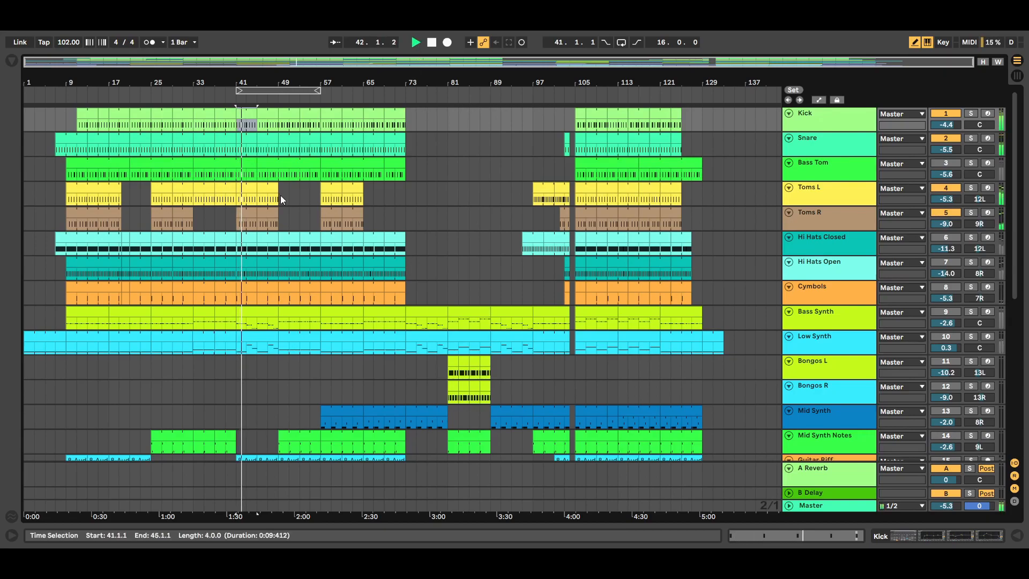
Review the note pattern of the Toms R clip at bar 41, stop playback and close the clip editor.
double_click(248, 214)
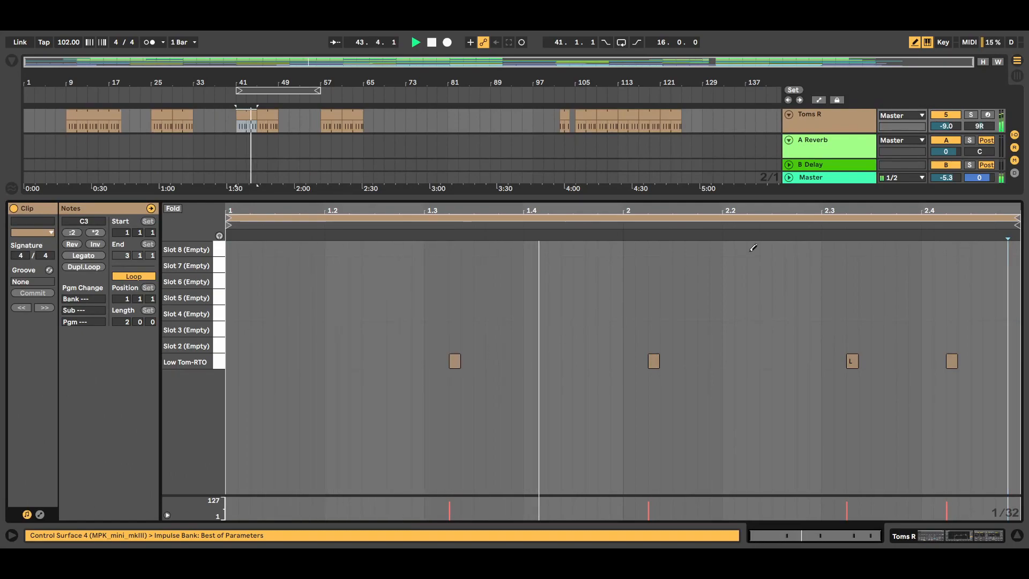
key("space")
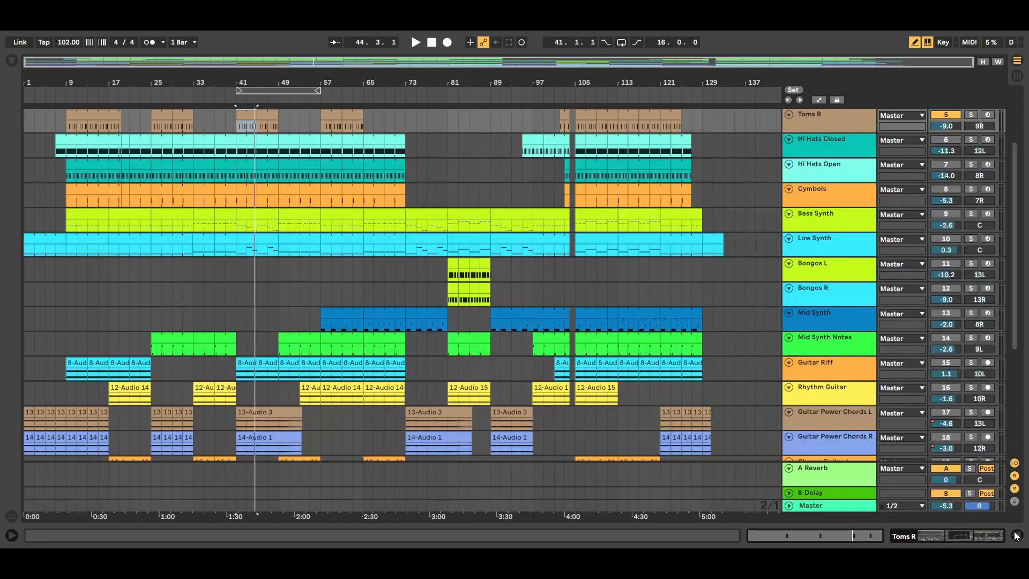
left_click(1017, 534)
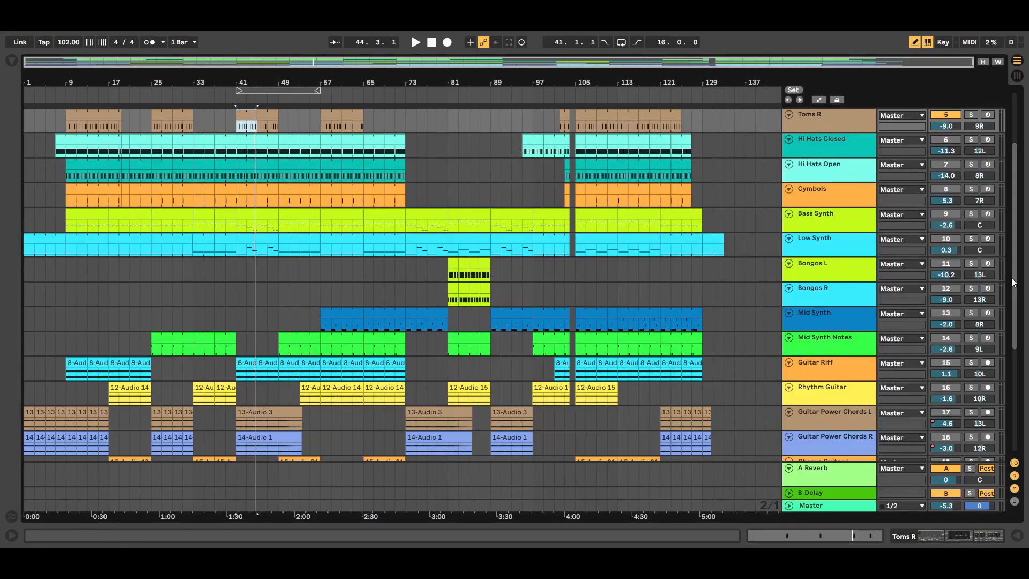
Unmute the Bass Tom track, listen to the kick, snare and toms from bar 41, and stop playback.
scroll(1012, 281, "up", 4)
left_click(416, 43)
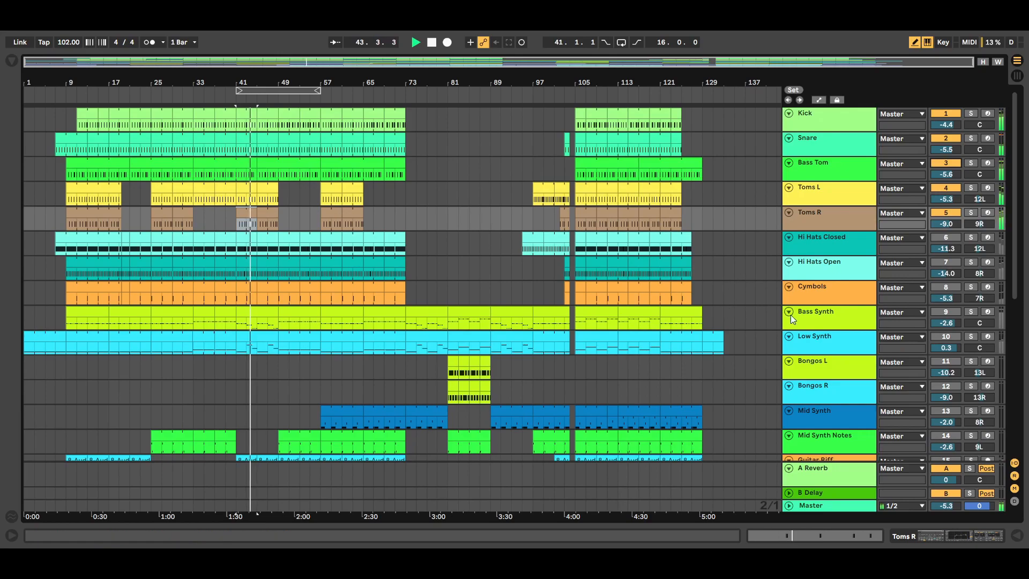
left_click(432, 43)
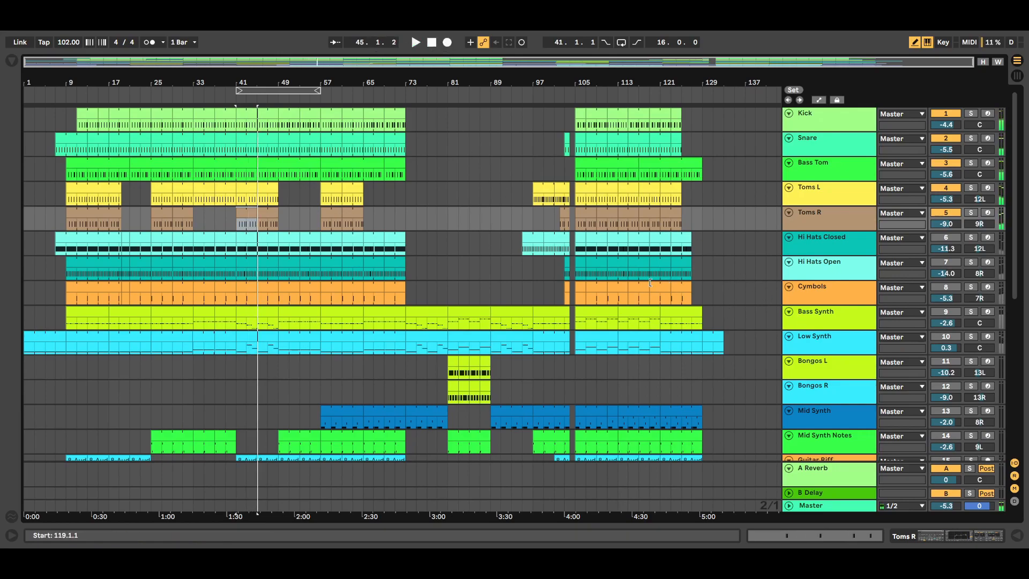
Review the Hi Hats Closed clip at bar 41, play the song from there and solo the track.
double_click(252, 248)
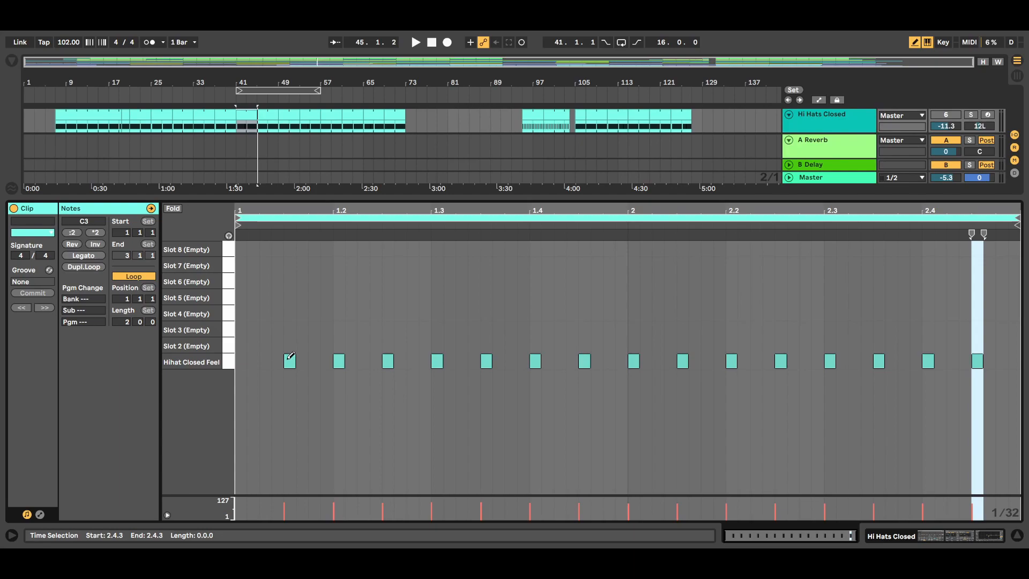
left_click(416, 43)
left_click(955, 115)
left_click(971, 116)
left_click(1017, 535)
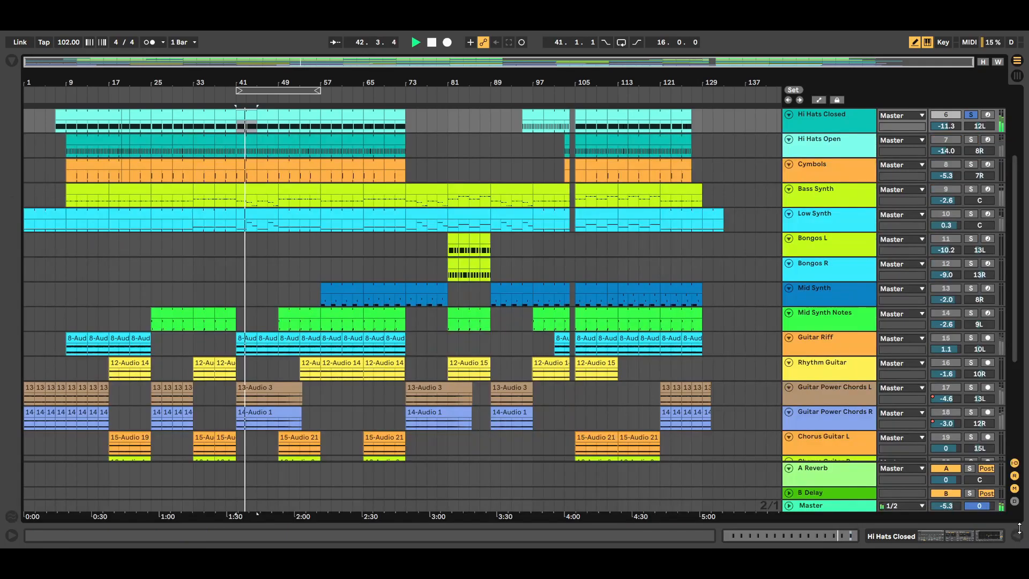
View the Hi Hats Closed clip at bar 45, stop playback, and switch the track from soloed to unmuted.
double_click(262, 128)
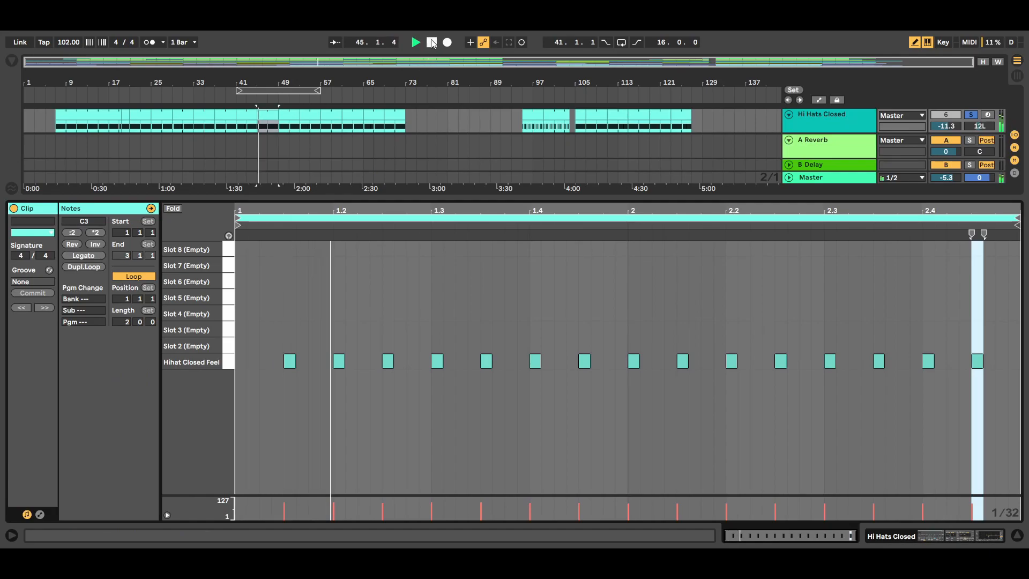
left_click(432, 43)
left_click(971, 115)
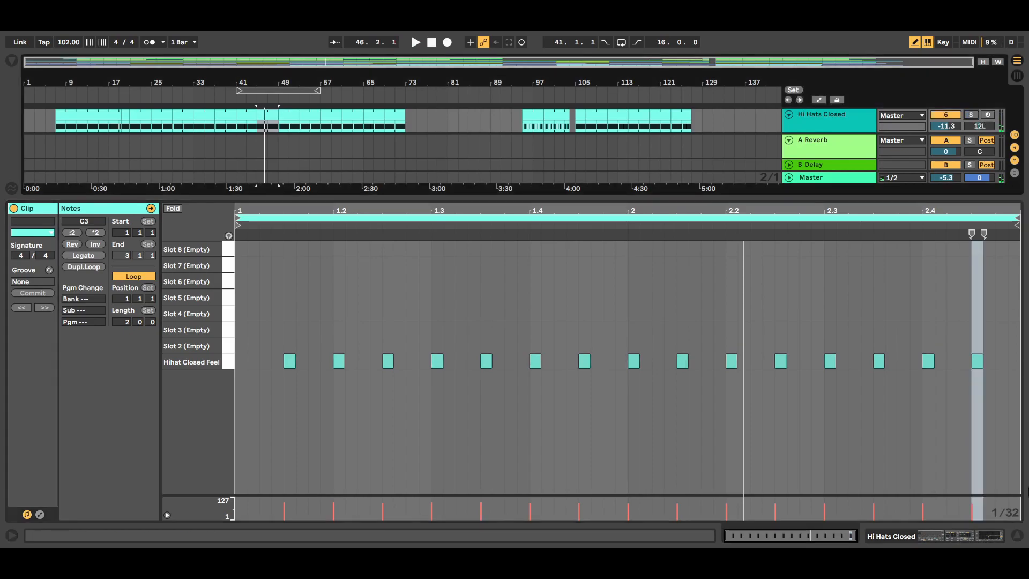
key("ctrl+alt+l")
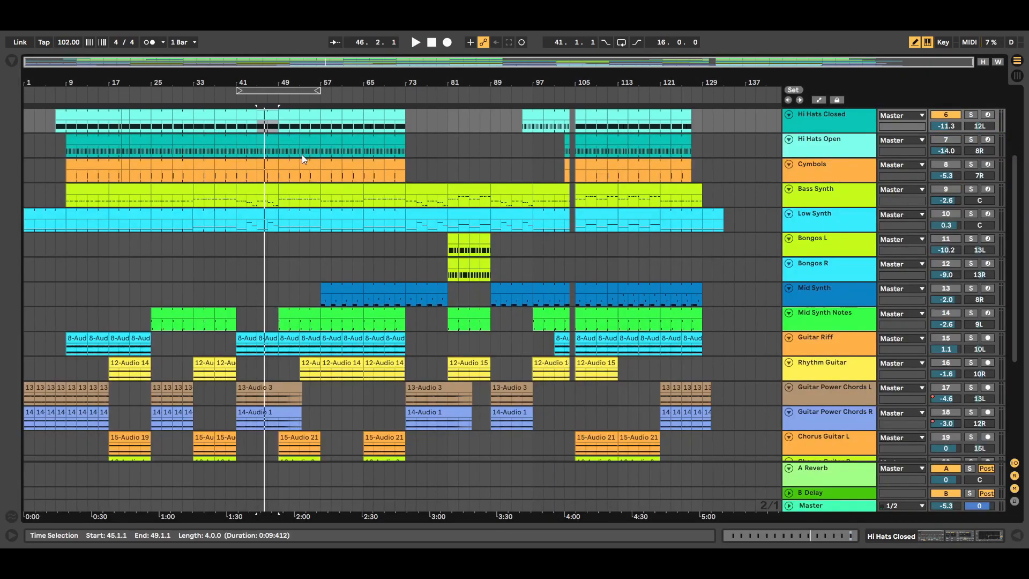
Review the Hi Hats Open clip's note pattern at bar 45 while playing the song, and return to the full arrangement.
double_click(267, 139)
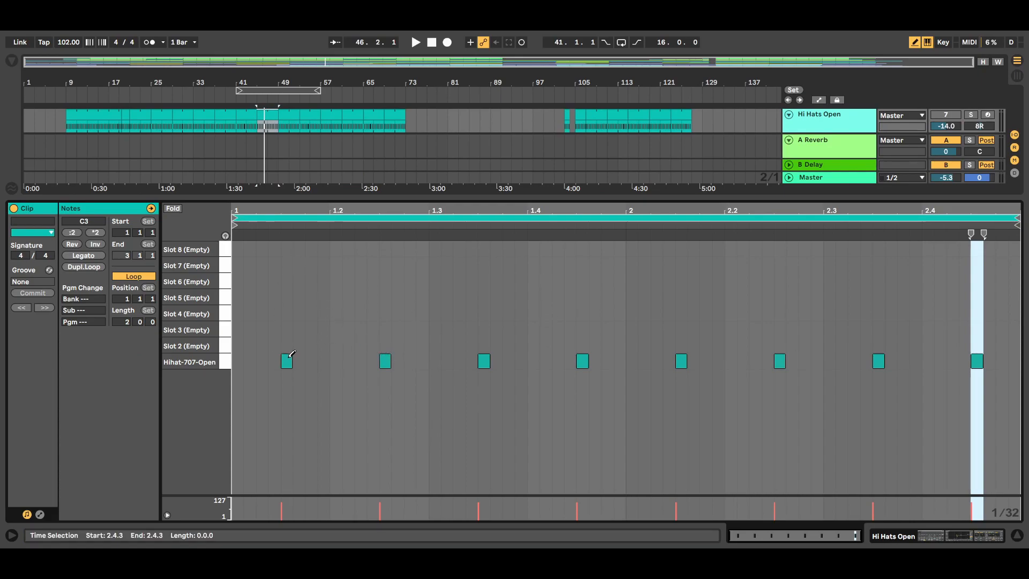
left_click(415, 43)
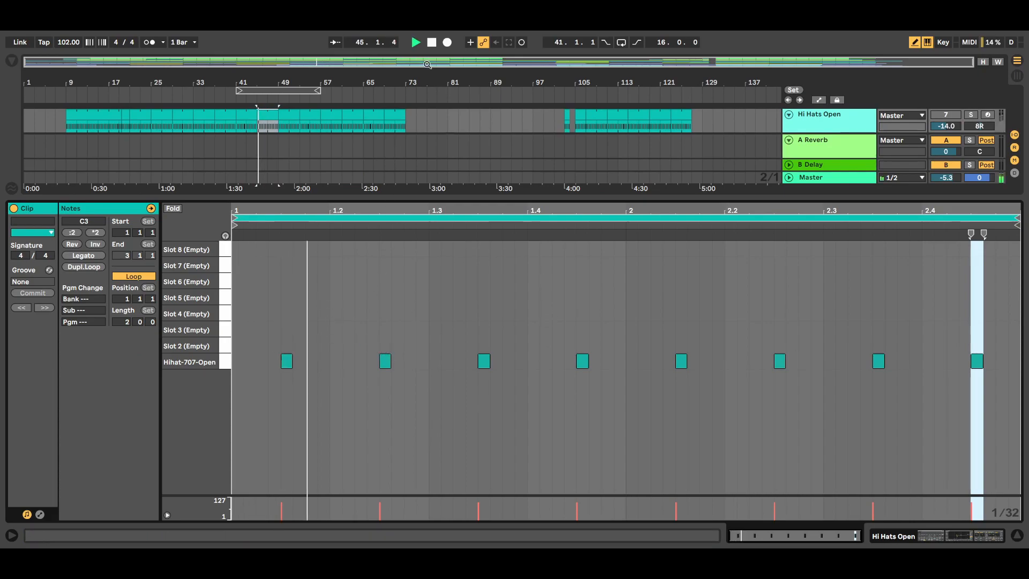
left_click(1017, 535)
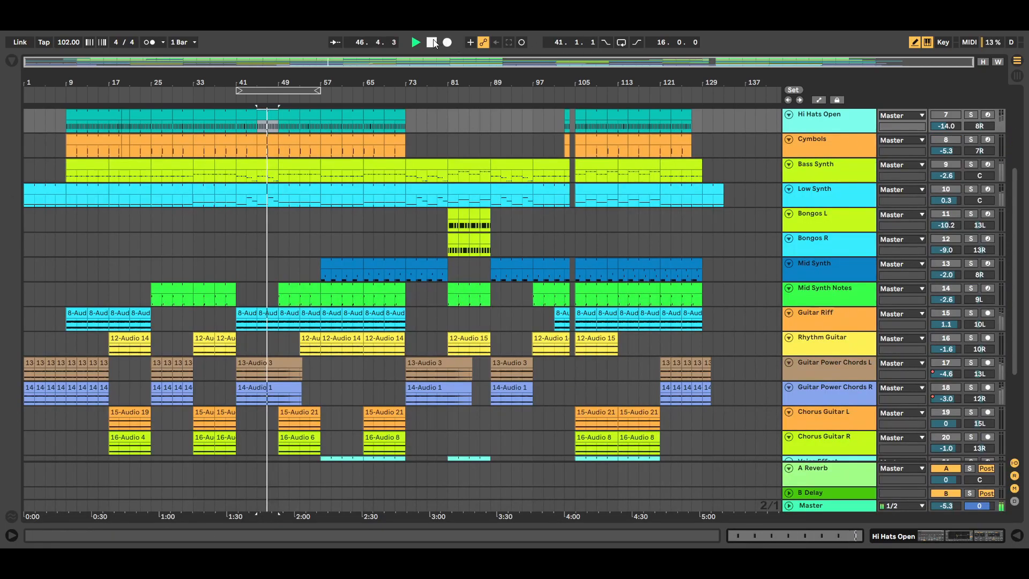
scroll(1004, 252, "up", 5)
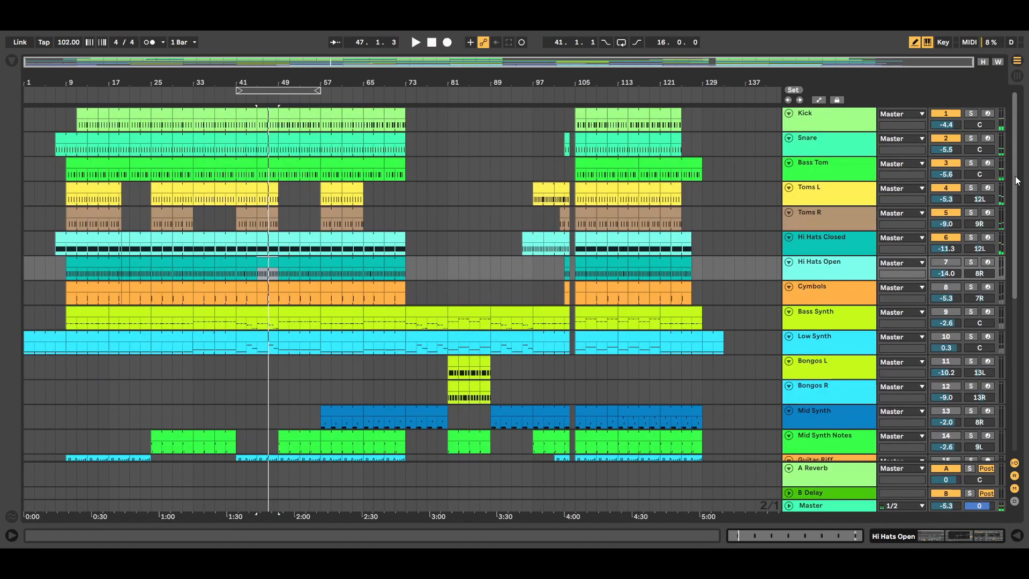
Mute the Kick, Snare, Bass Tom and both Toms tracks, and unmute Hi Hats Open.
left_click(946, 139)
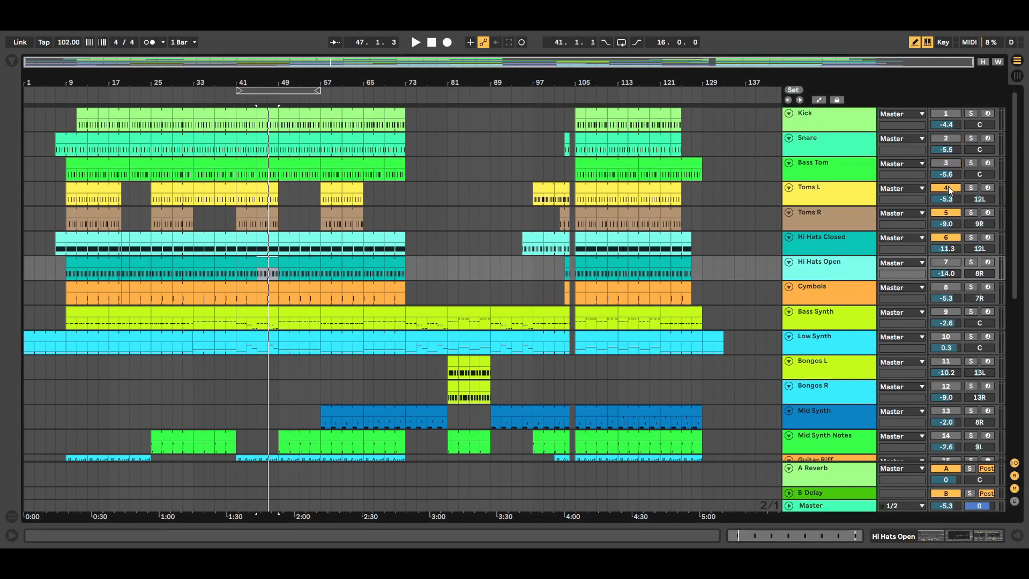
left_click(950, 213)
left_click(946, 261)
Play the closed and open hi-hat tracks together from bar 45, and stop playback.
left_click(270, 240)
left_click(417, 43)
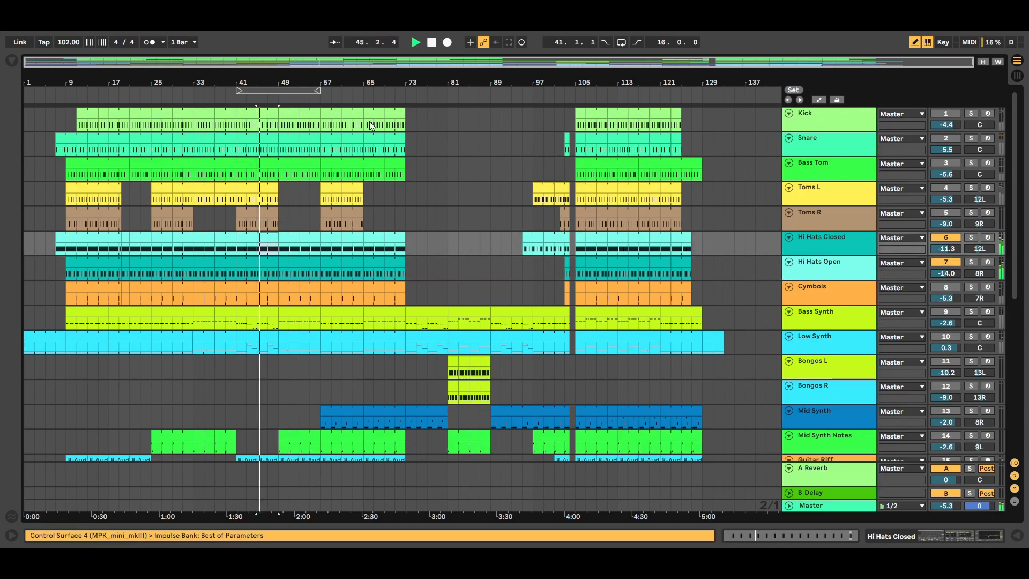
left_click(432, 43)
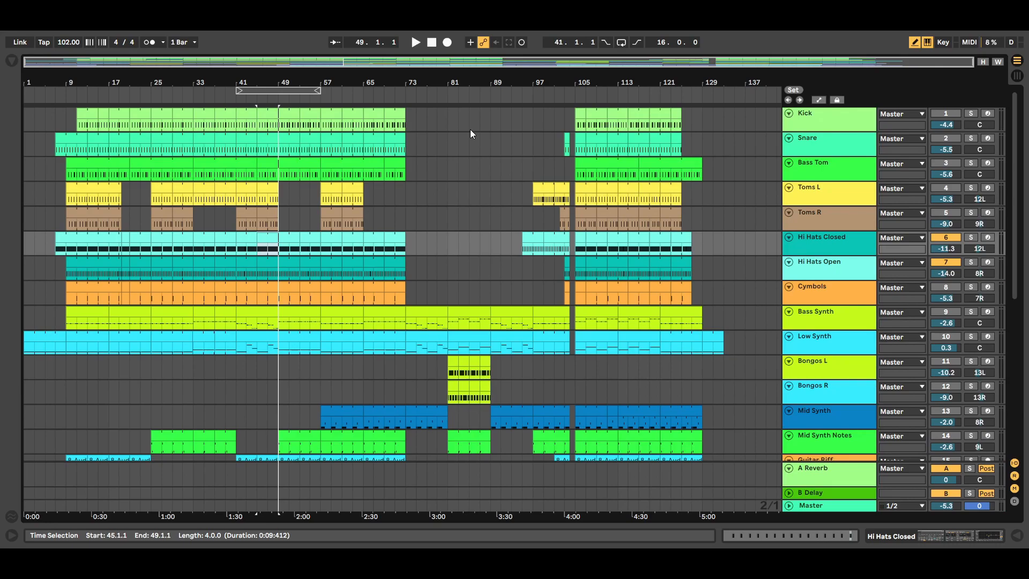
Play the song from bar 41, unmute the Cymbols track, and review its clip's note pattern at bar 45.
left_click(268, 287)
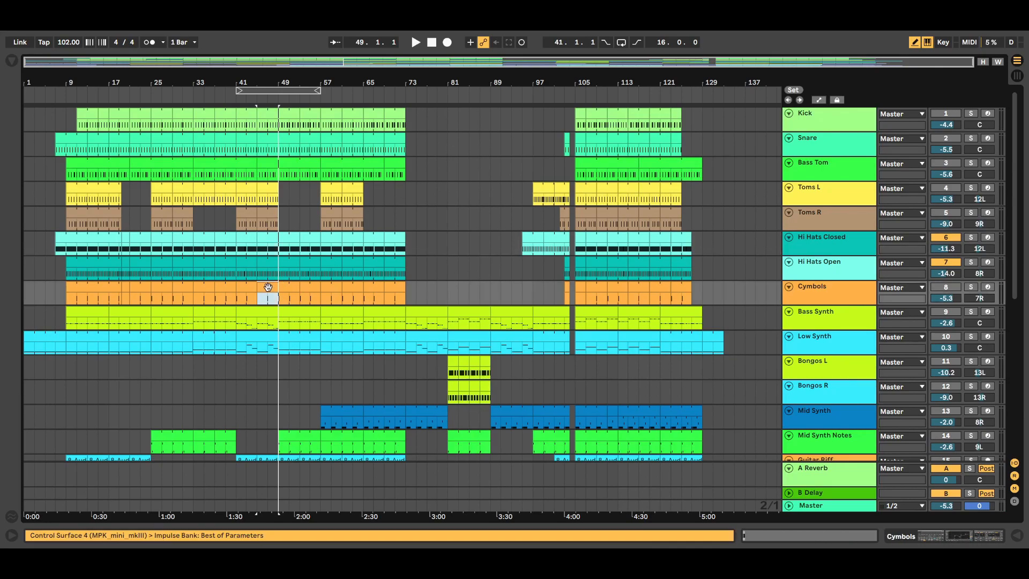
left_click(248, 285)
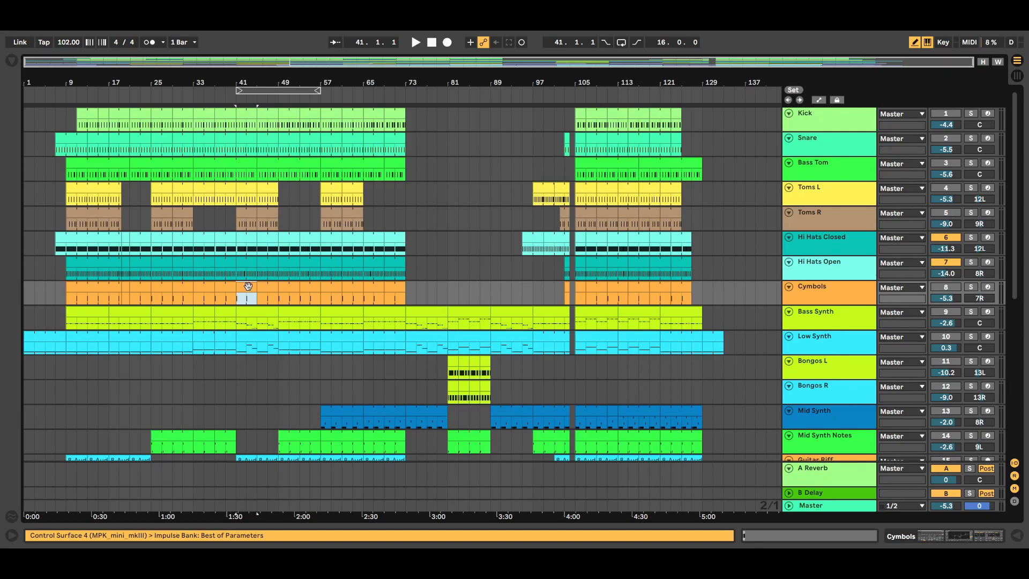
left_click(416, 42)
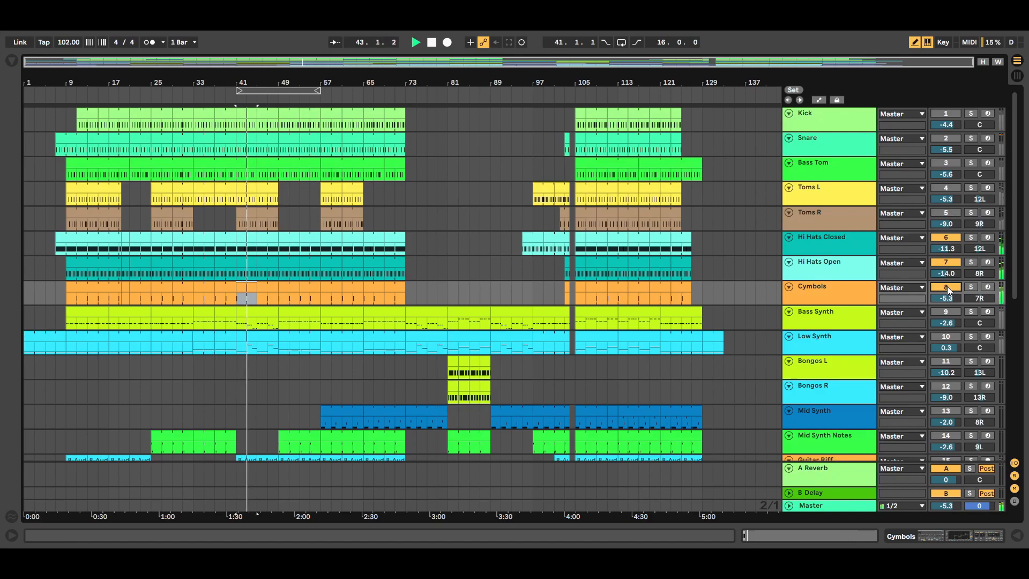
double_click(268, 289)
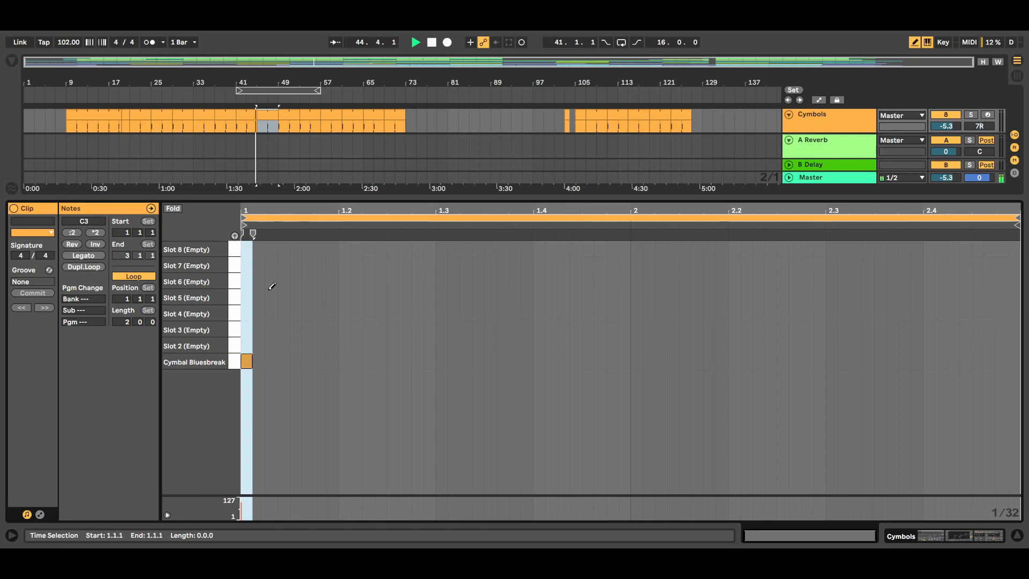
left_click(1018, 534)
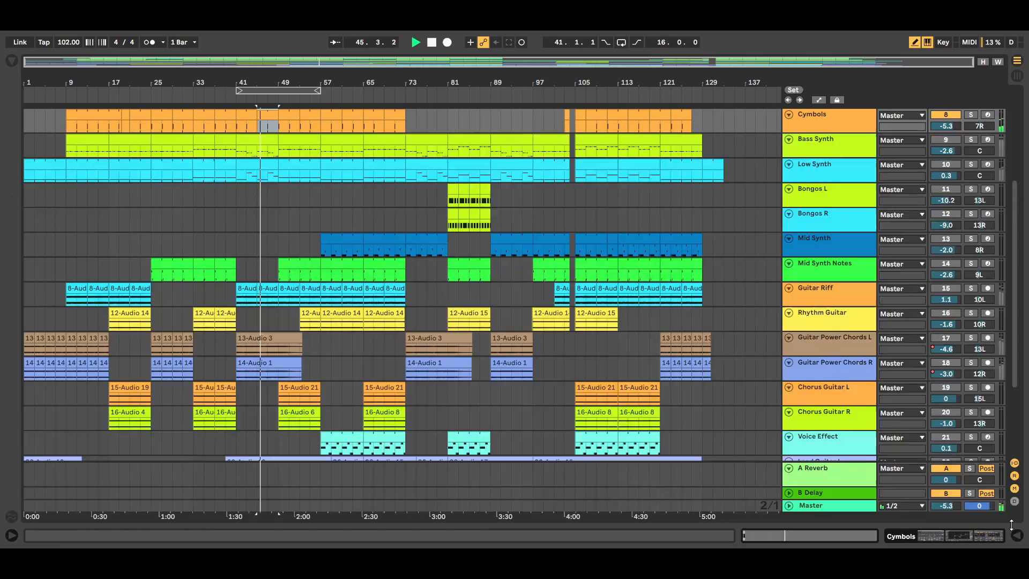
left_click_drag(1016, 254, 1001, 150)
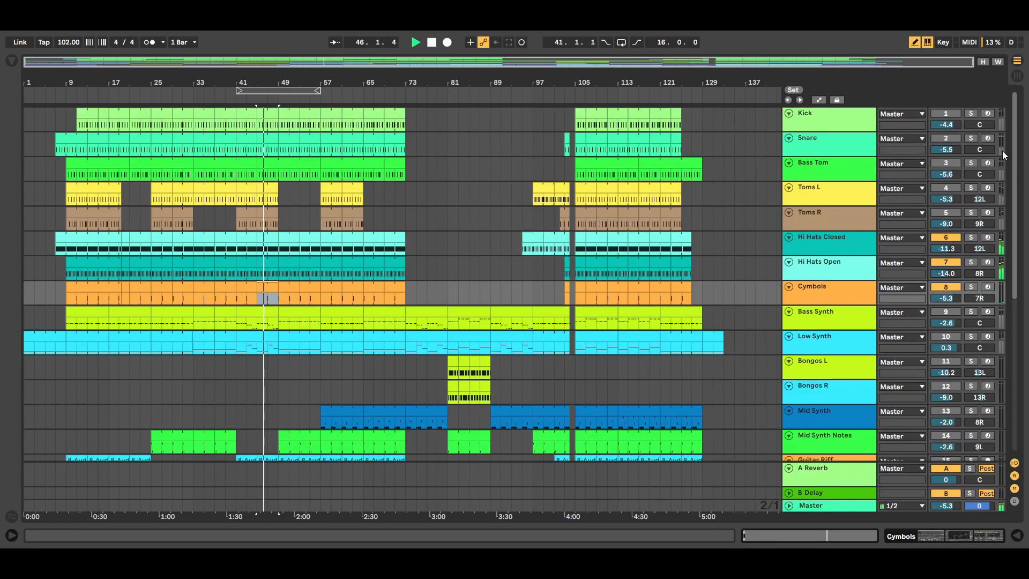
Unmute the Kick and Snare tracks, and extend the loop region to 24 bars, spanning bars 41 to 65.
left_click(944, 113)
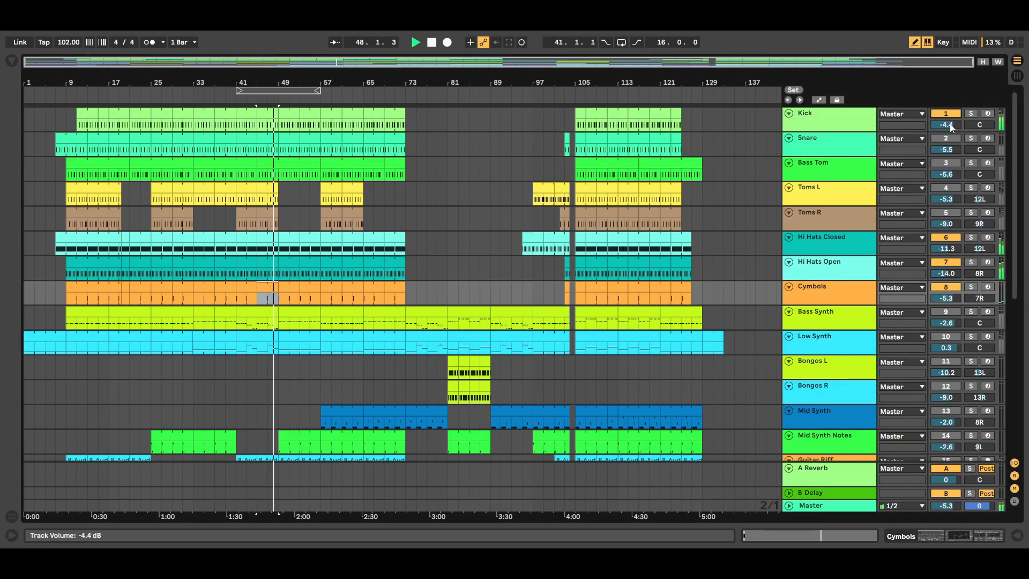
left_click(945, 137)
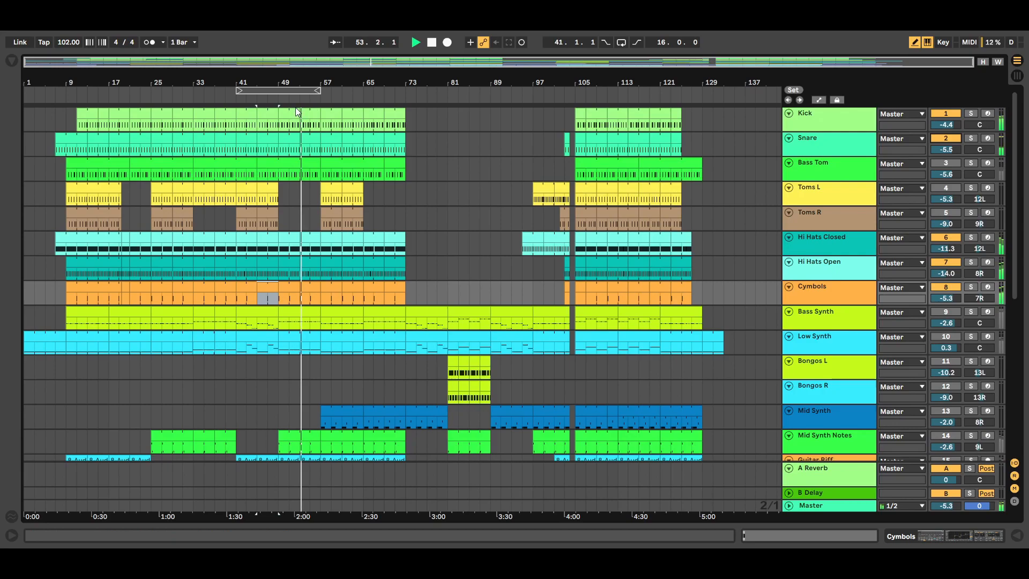
left_click_drag(320, 91, 364, 88)
left_click(343, 91)
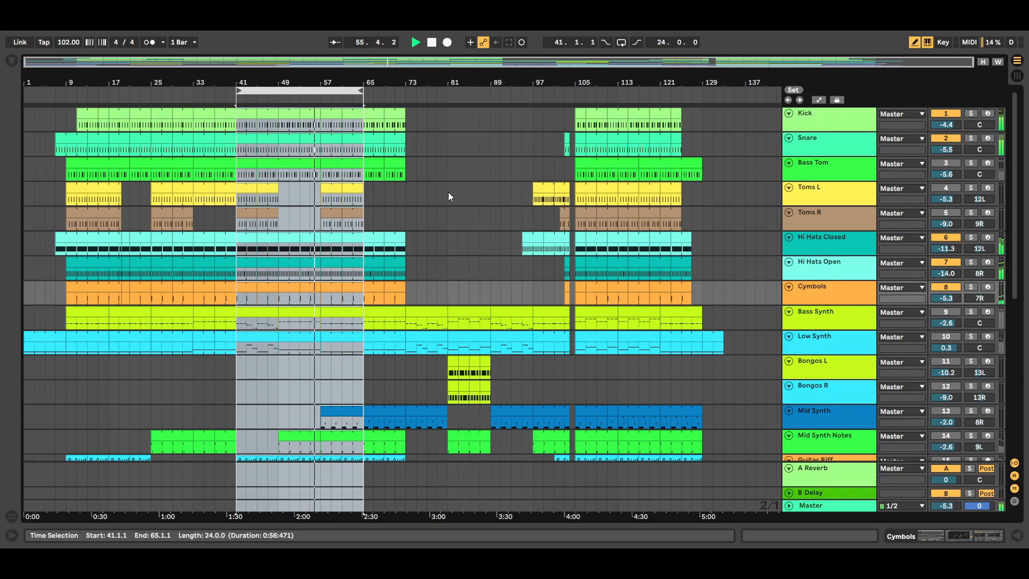
Unmute Toms L, Toms R and Bass Tom, and play the full drum kit with looping turned on before stopping playback.
left_click(947, 213)
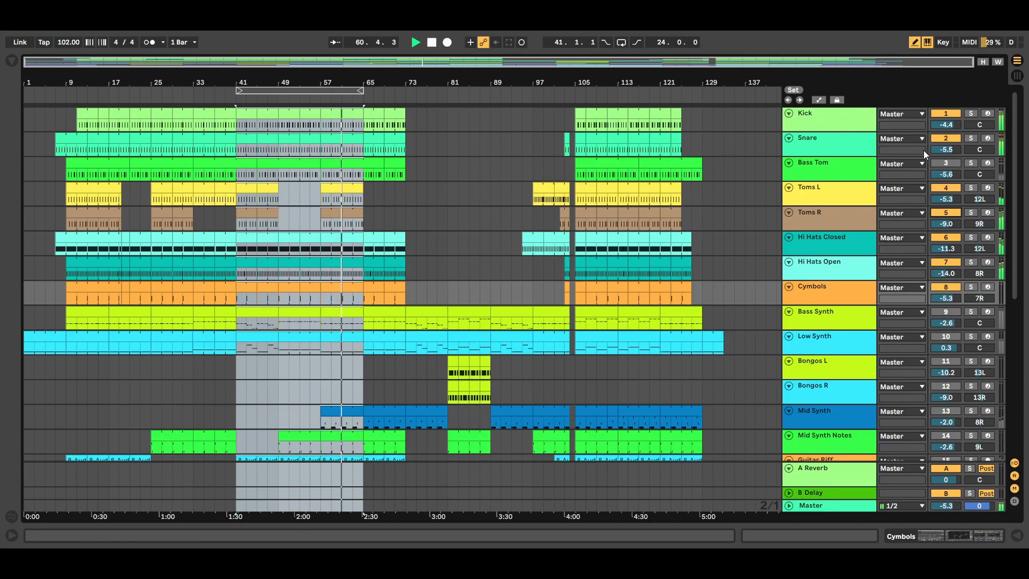
left_click(949, 161)
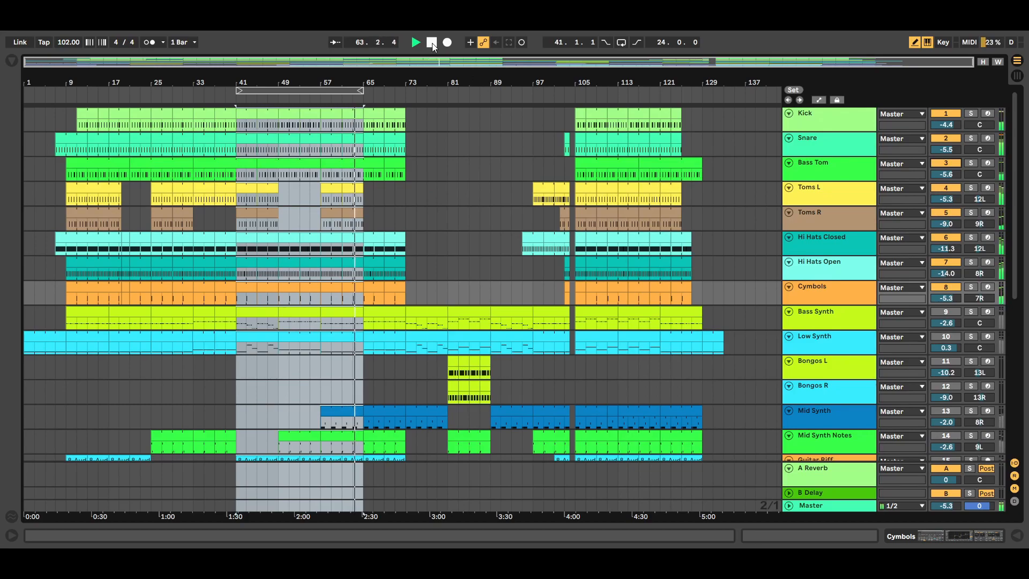
left_click(621, 43)
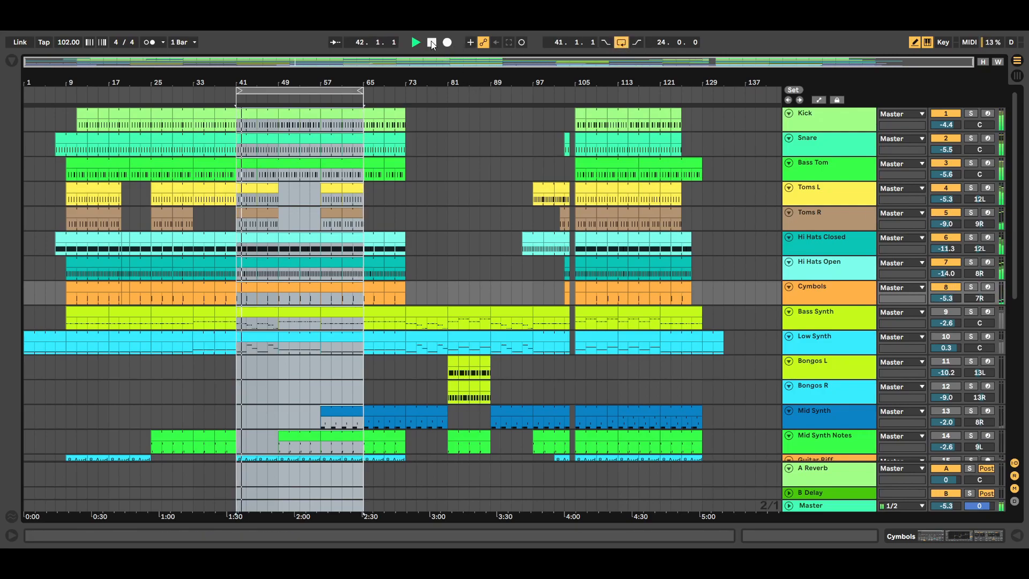
left_click(432, 42)
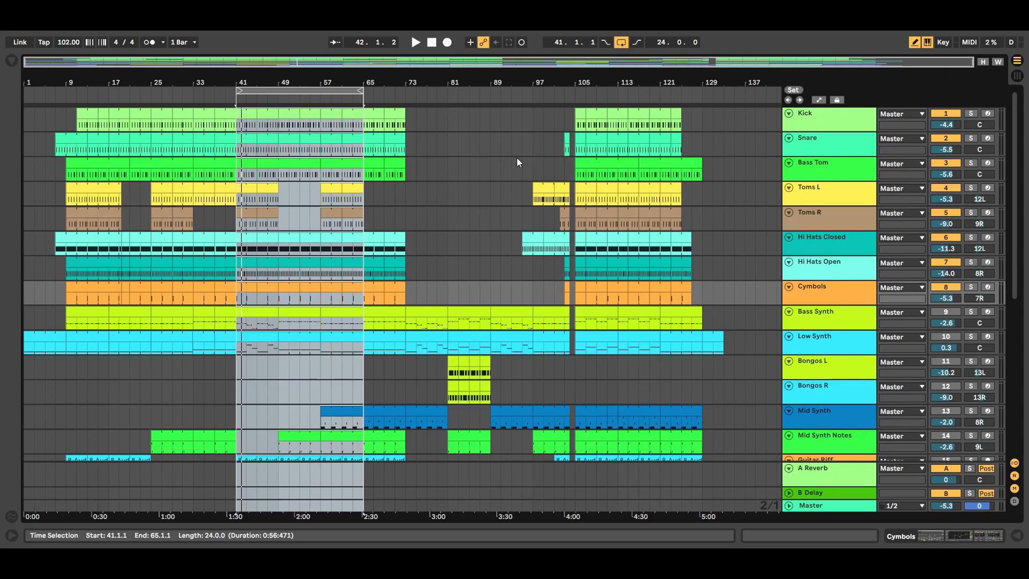
Open the Kick track's device chain and look through its Impulse and the three EQ Eight devices after it.
left_click(723, 118)
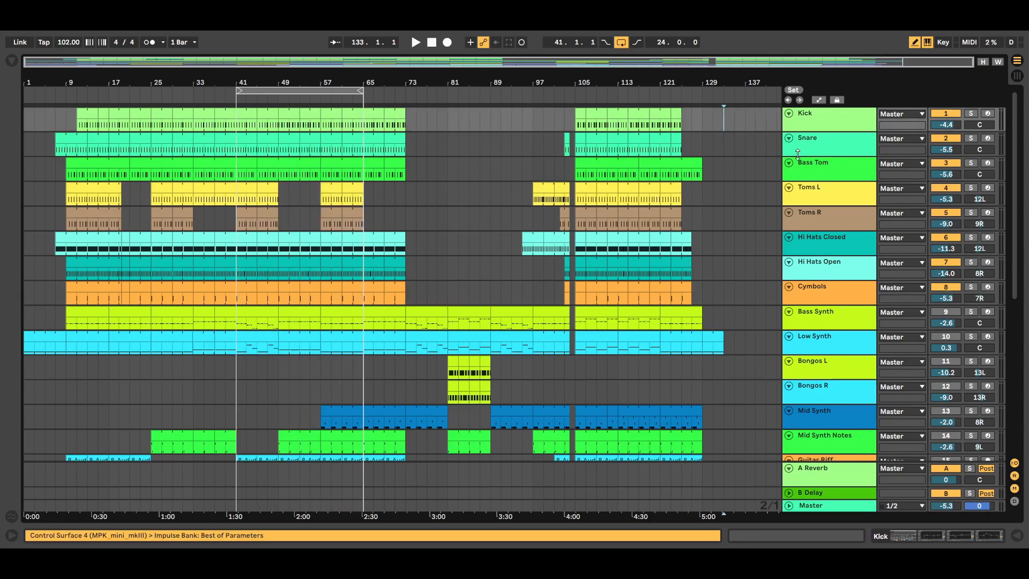
double_click(857, 120)
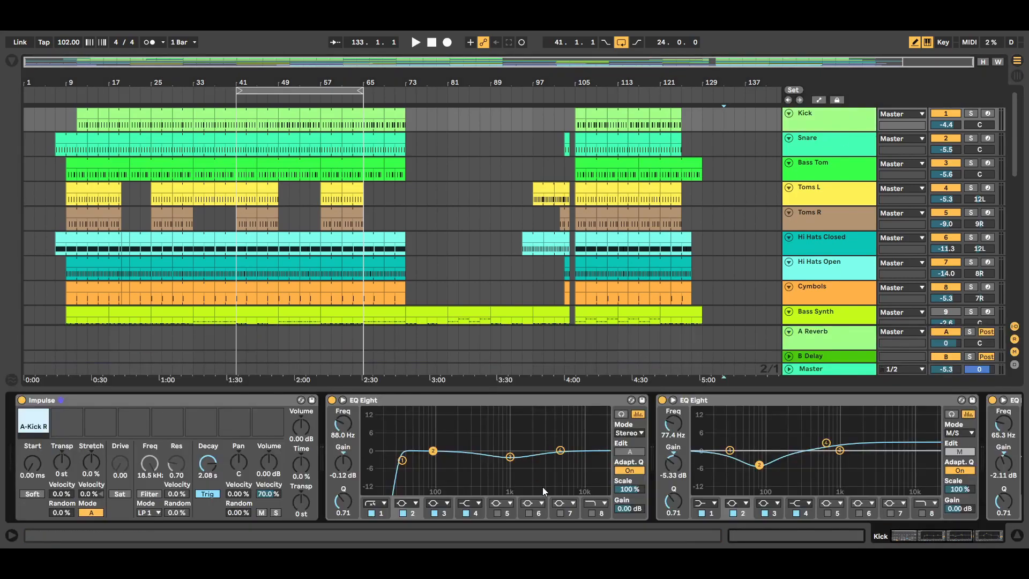
left_click_drag(919, 536, 958, 535)
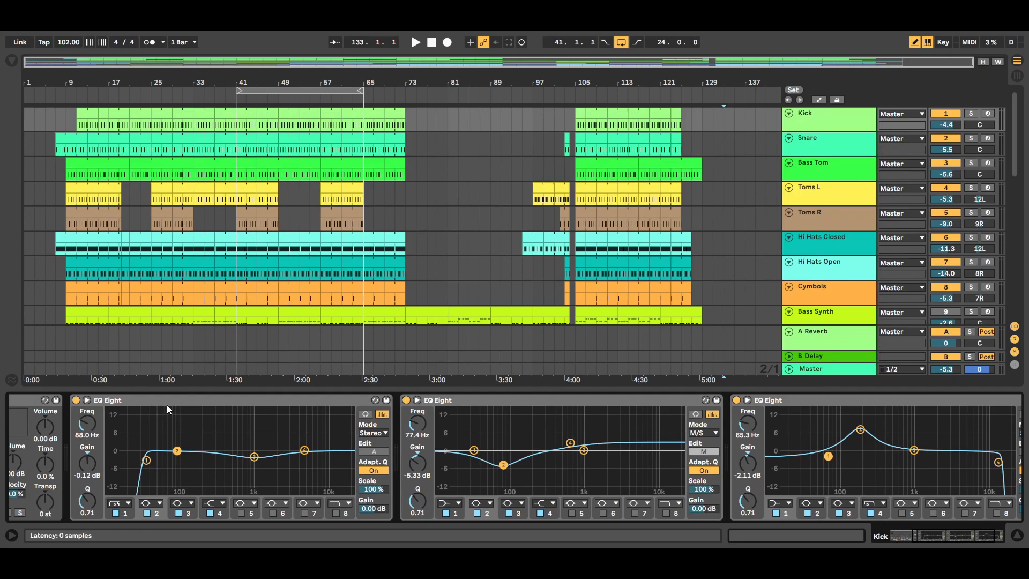
left_click(235, 401)
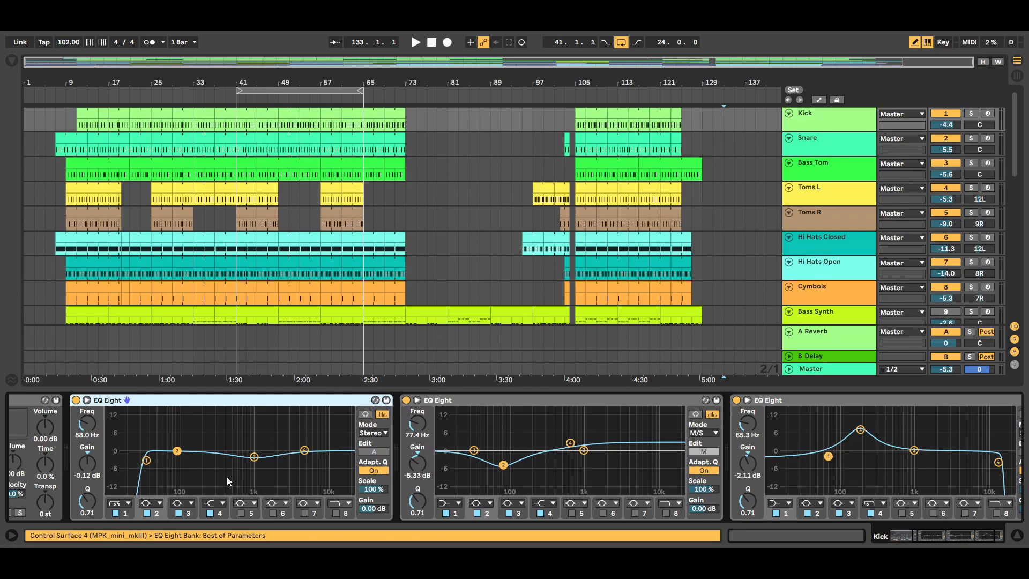
left_click(555, 402)
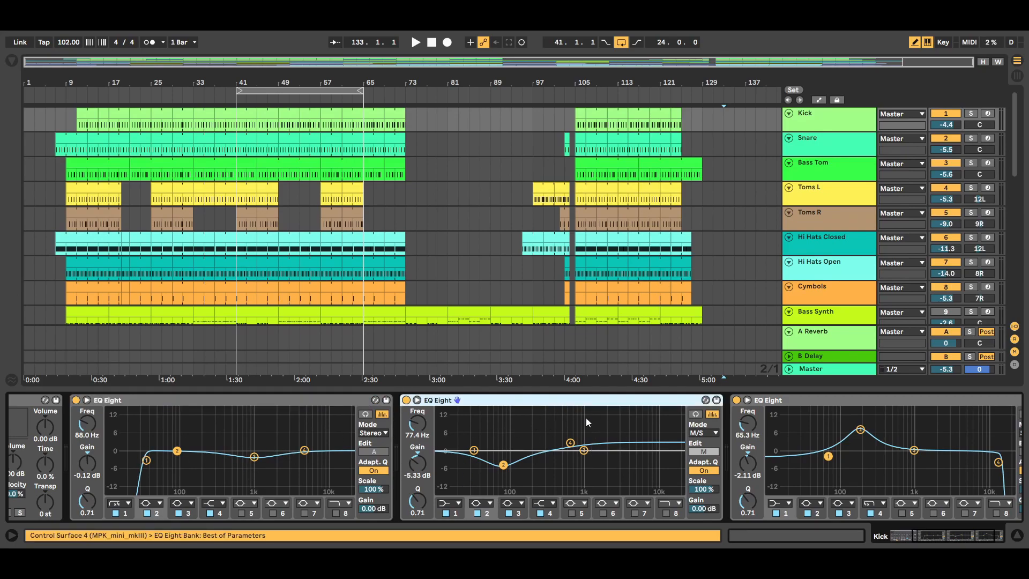
left_click(879, 400)
left_click(513, 402)
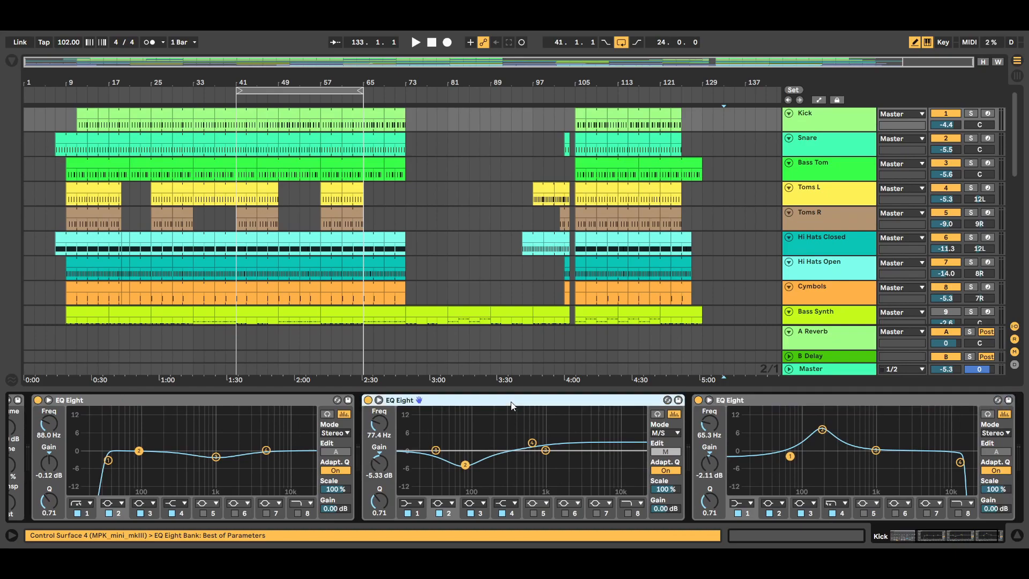
Examine the curves of the Kick's first, second and third EQ Eight in turn, and return to the start of the chain.
left_click(200, 402)
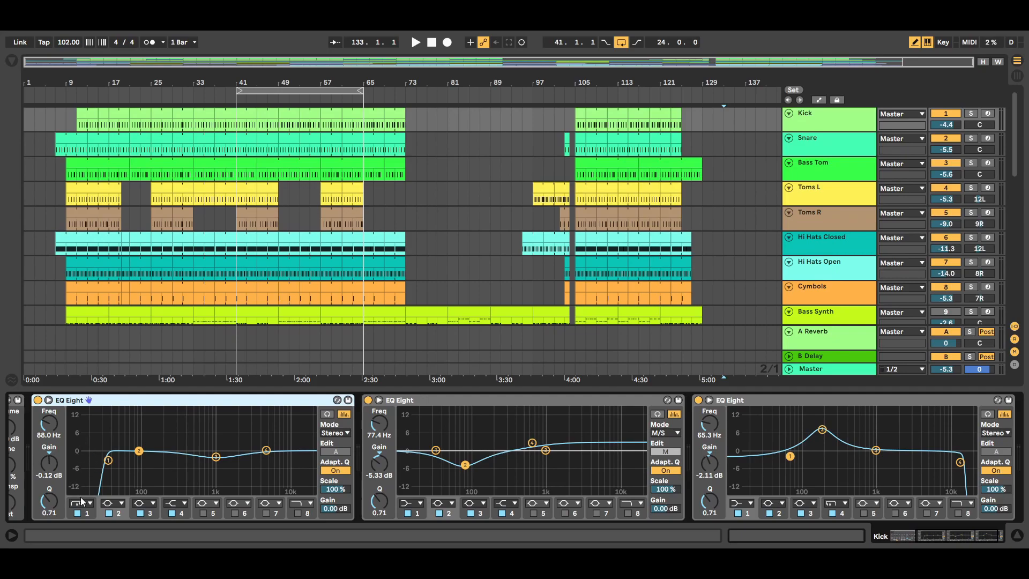
left_click(522, 409)
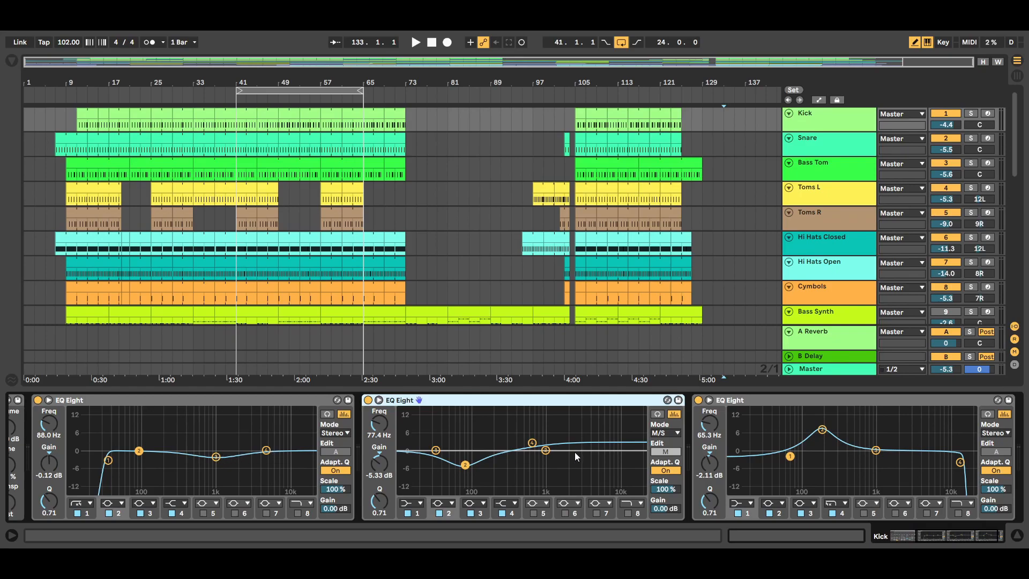
left_click(833, 398)
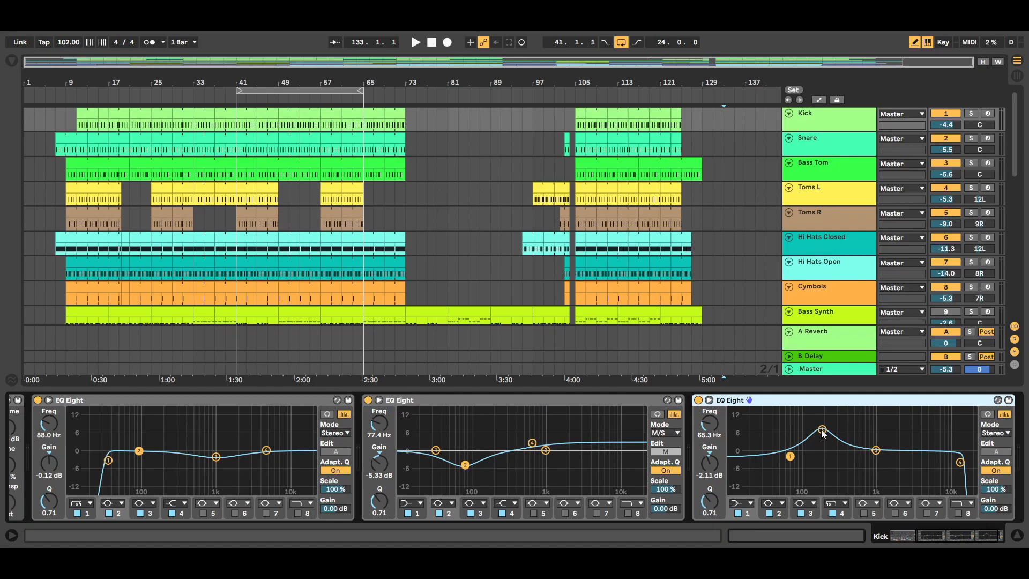
left_click_drag(939, 538, 889, 526)
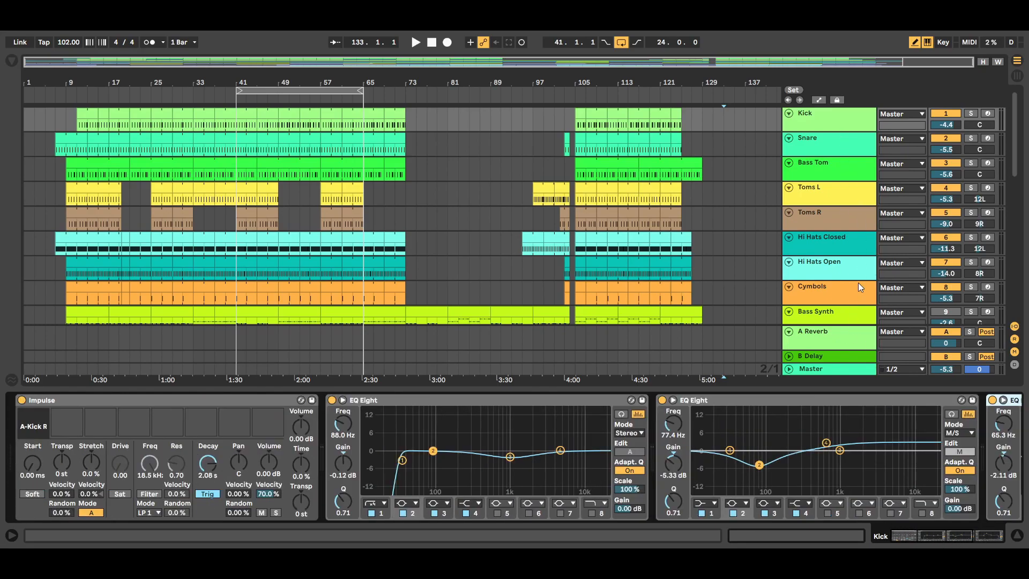
Review the Snare's Impulse, EQ Eight low cut and Reverb, comparing them with the Kick's EQs, and close the device view.
left_click(826, 140)
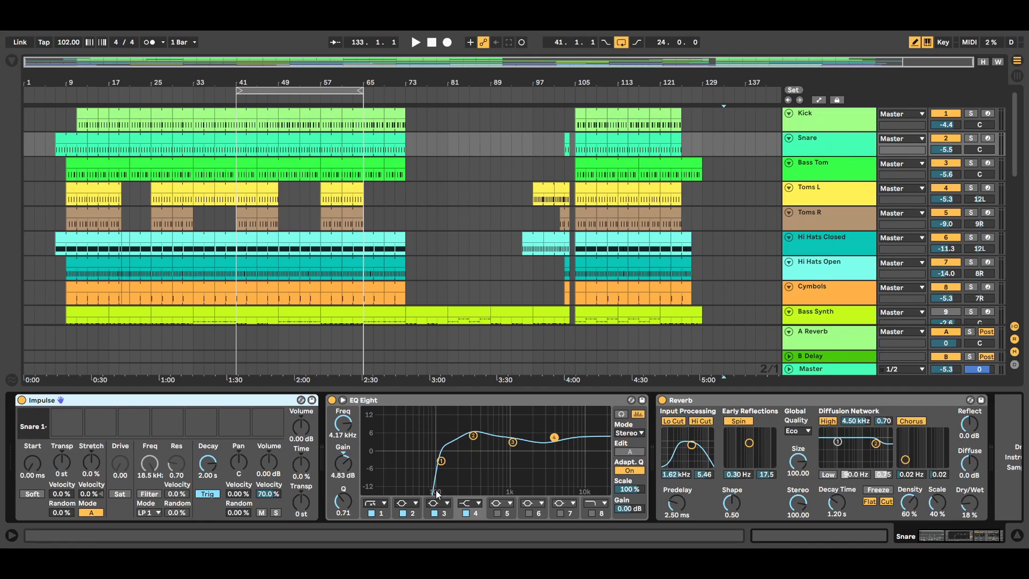
left_click_drag(441, 460, 441, 460)
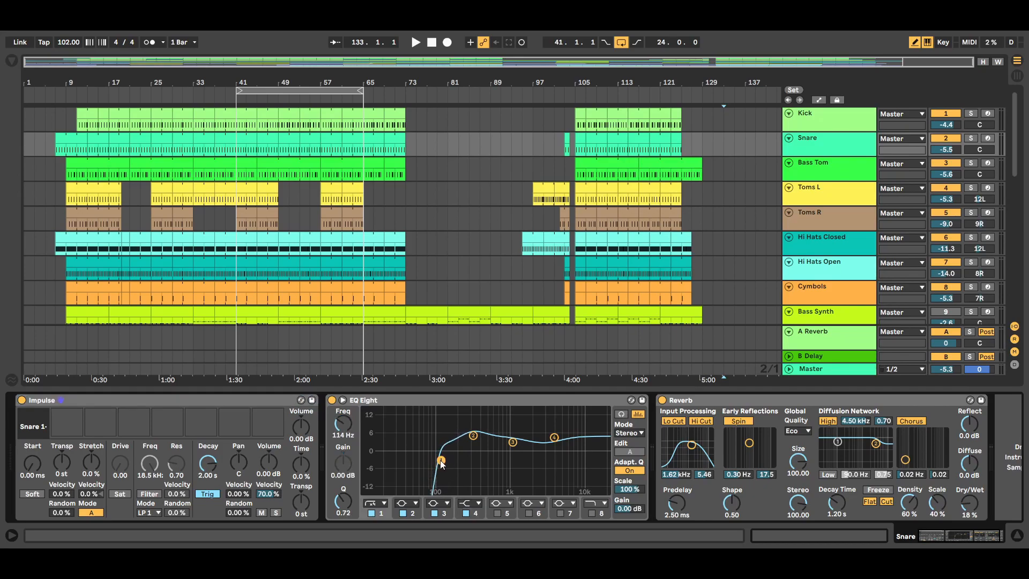
left_click(827, 120)
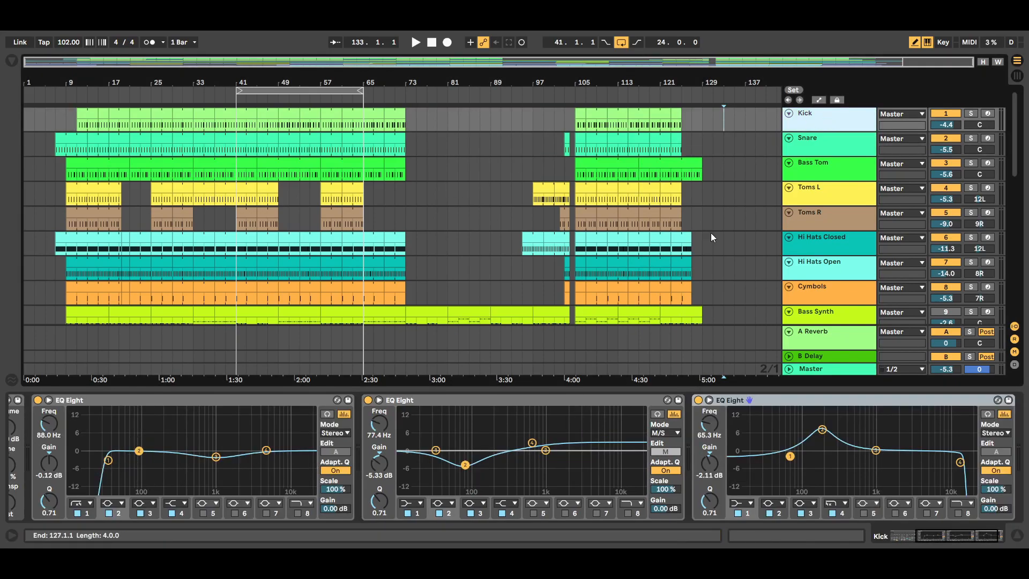
left_click(834, 148)
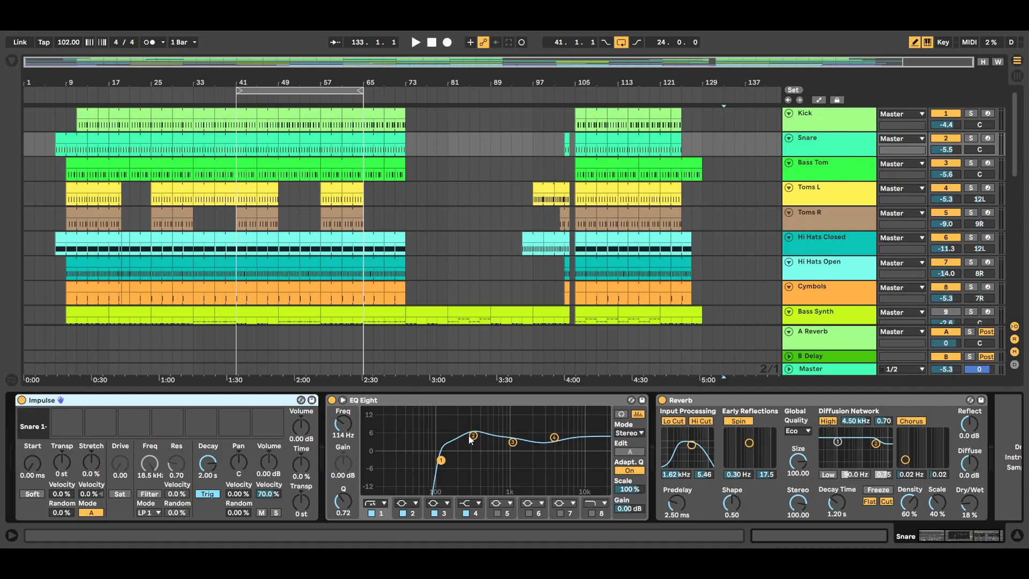
left_click(1016, 535)
Compare the Impulse, EQ and reverb devices on the Bass Tom, Toms L and Toms R tracks.
double_click(847, 169)
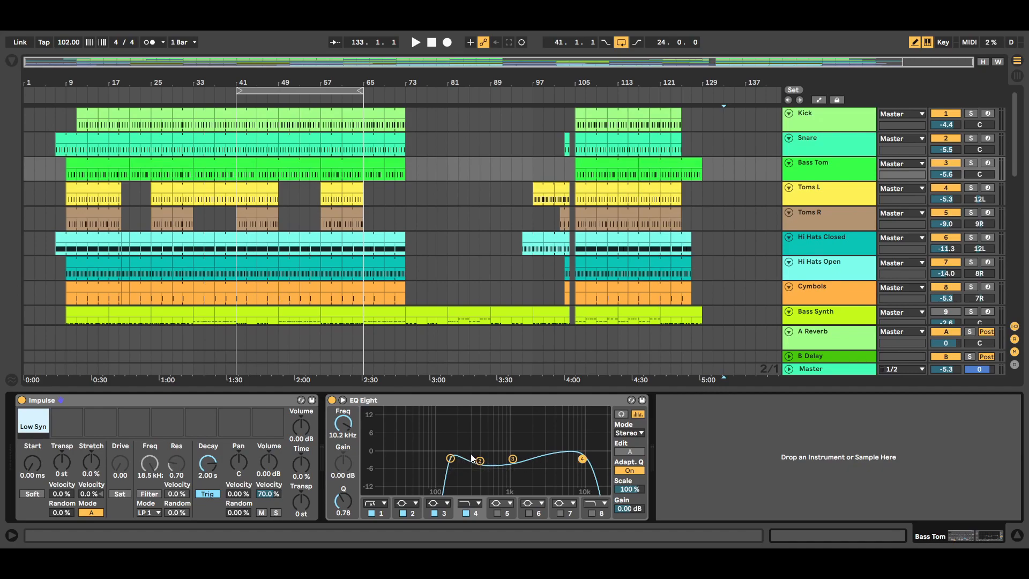
left_click(831, 194)
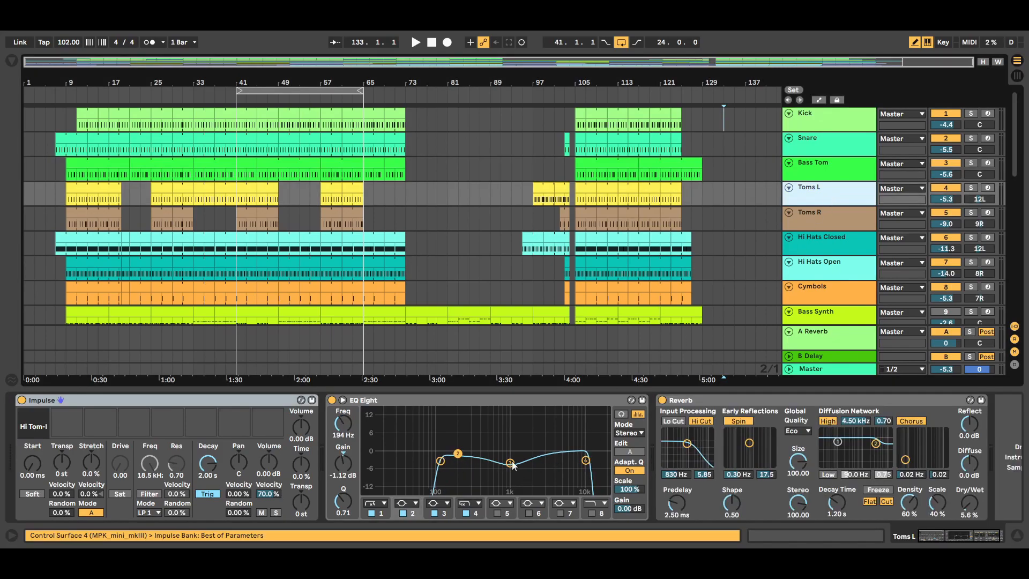
left_click(829, 221)
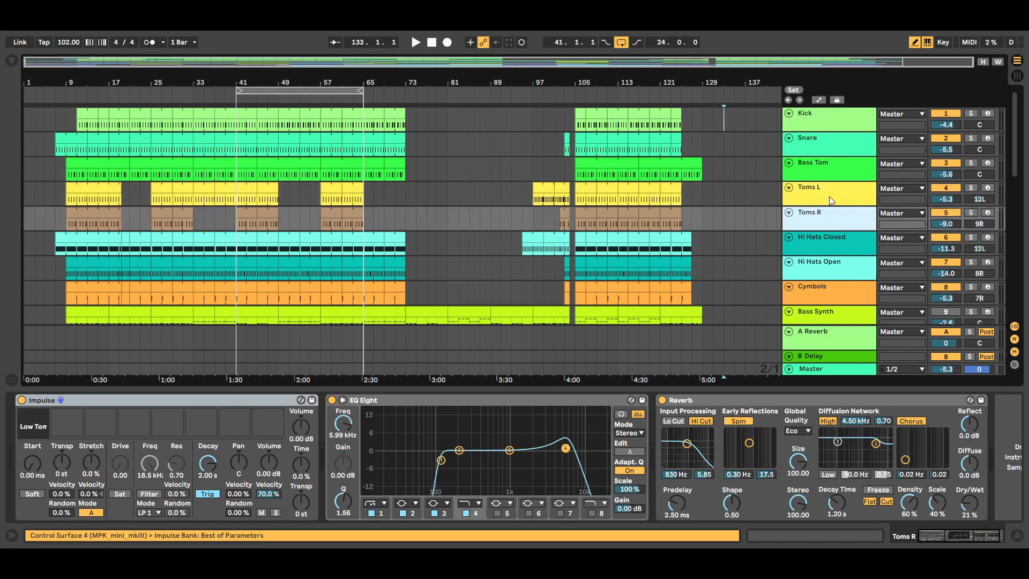
left_click(829, 199)
left_click(831, 224)
left_click(840, 169)
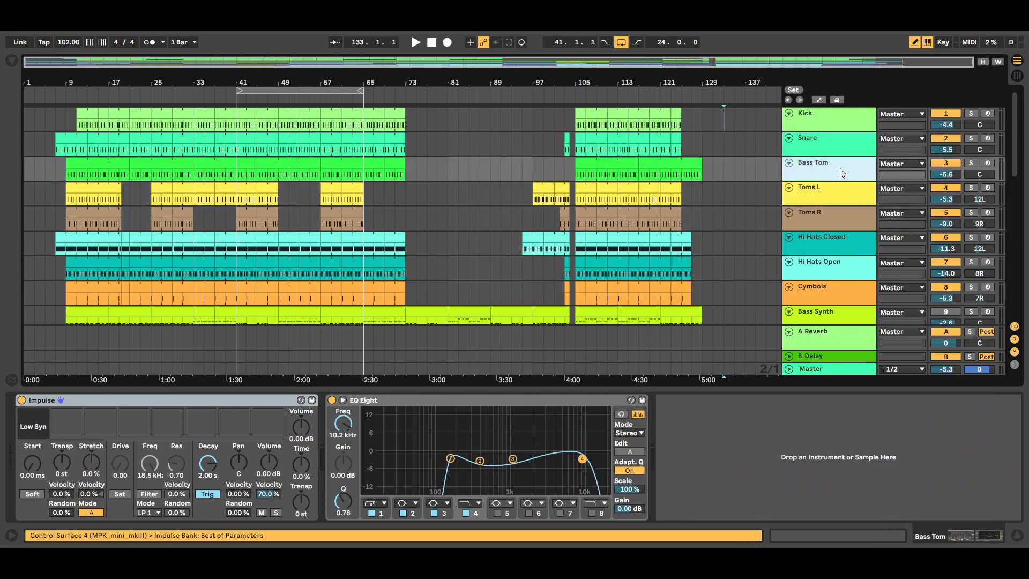
left_click(828, 199)
left_click(831, 224)
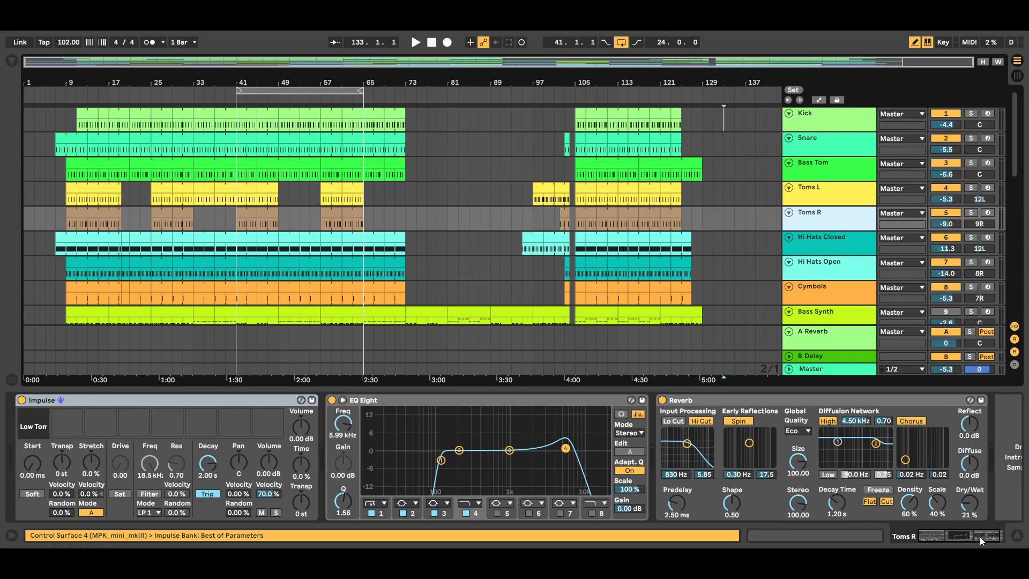
left_click_drag(979, 536, 989, 537)
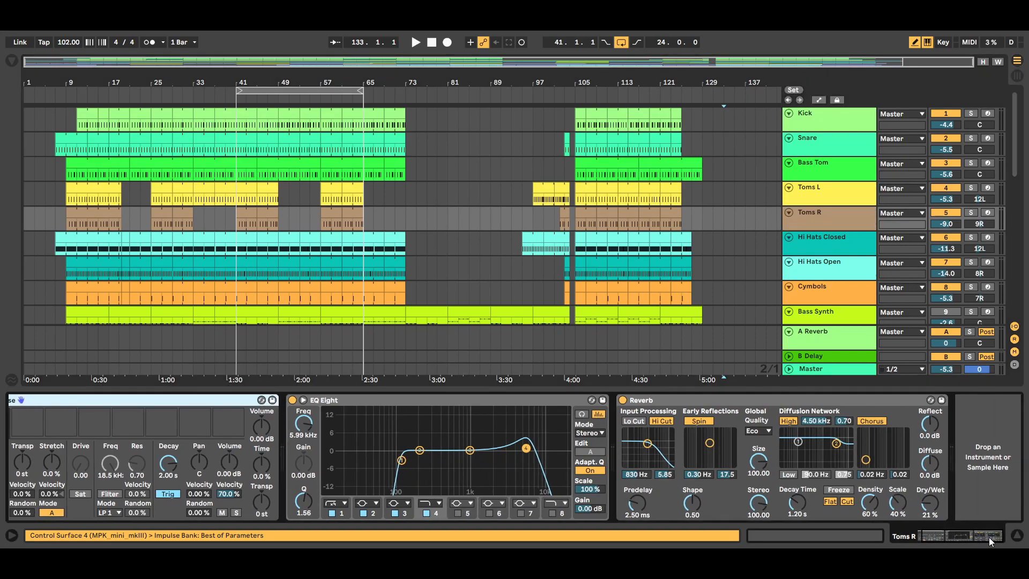
Review the Hi Hats Closed track's Impulse, Reverb and EQ Eight devices through to the end of the chain.
left_click(827, 243)
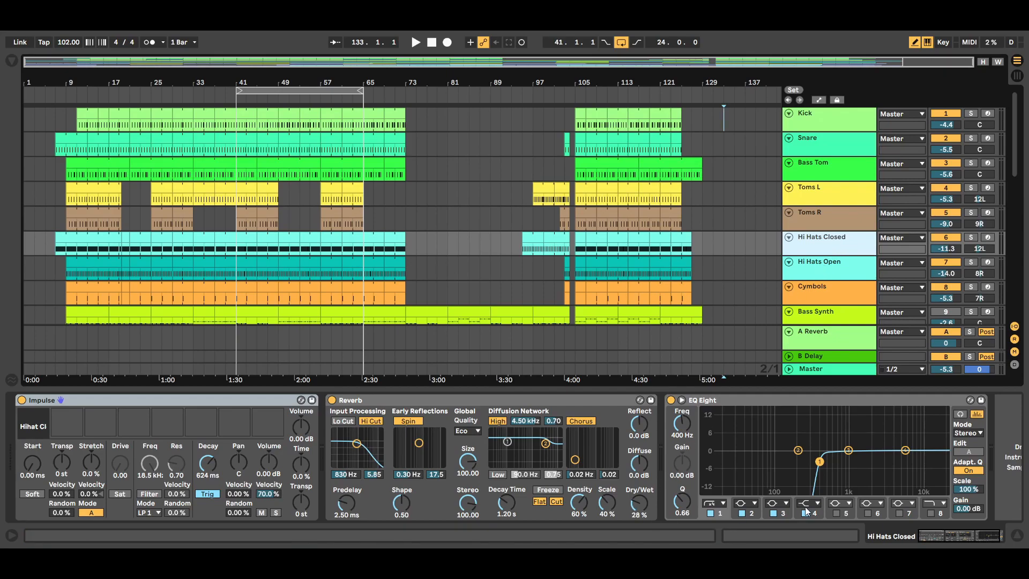
left_click_drag(932, 535, 974, 544)
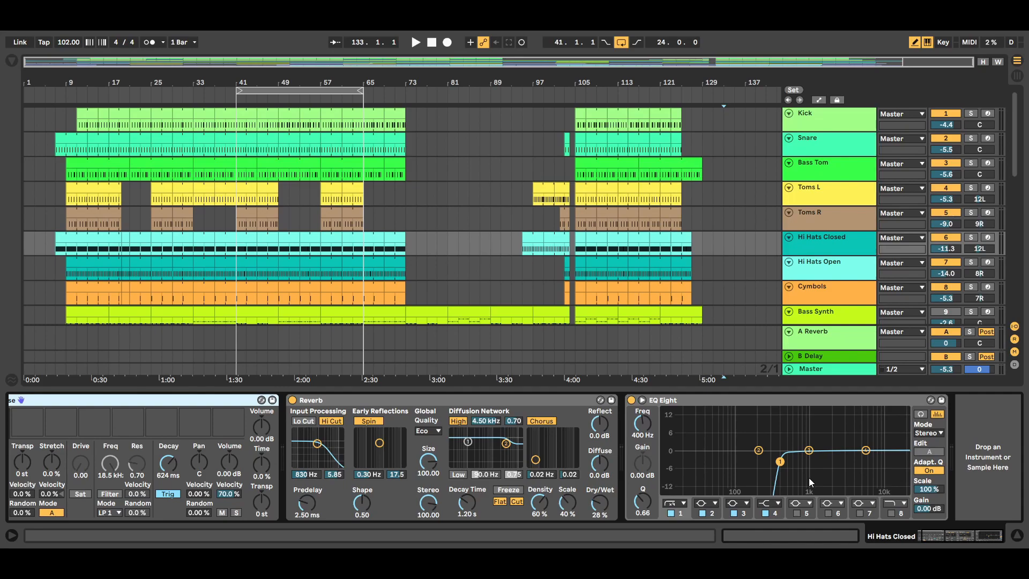
Compare the Impulse, EQ Eight and Reverb settings on Hi Hats Open, Hi Hats Closed and Cymbols, and close the device view.
left_click(844, 265)
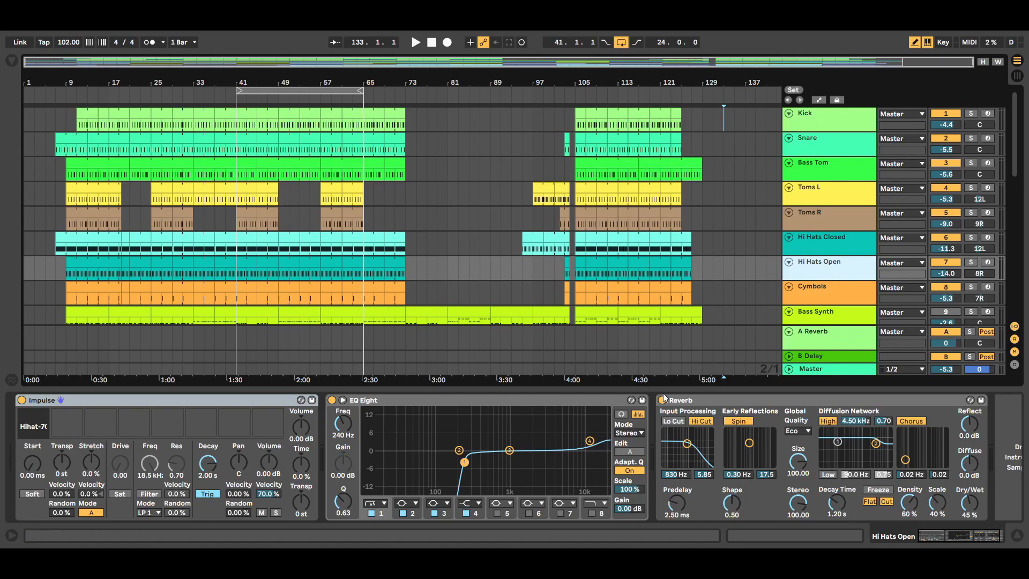
left_click(857, 245)
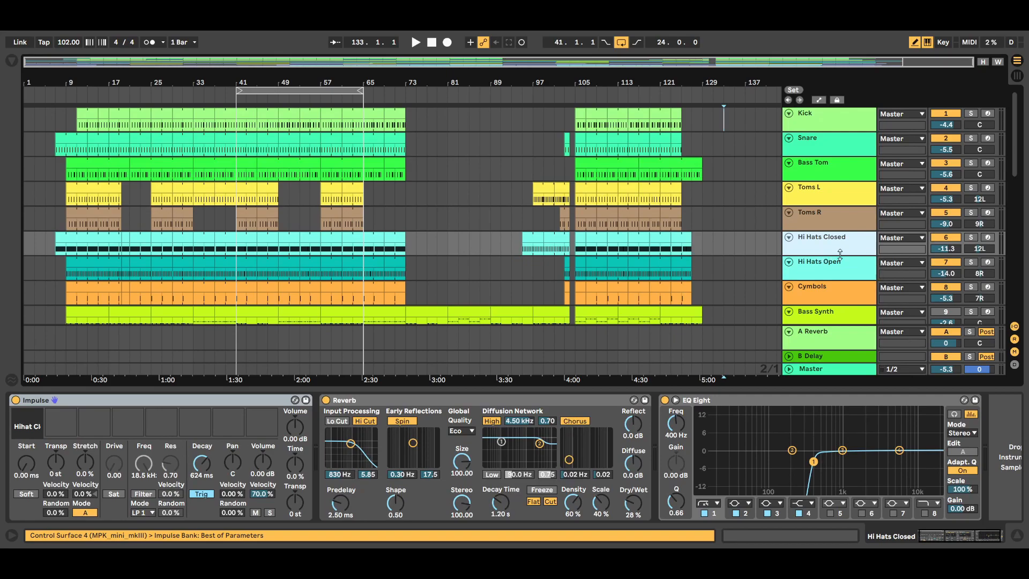
left_click(844, 274)
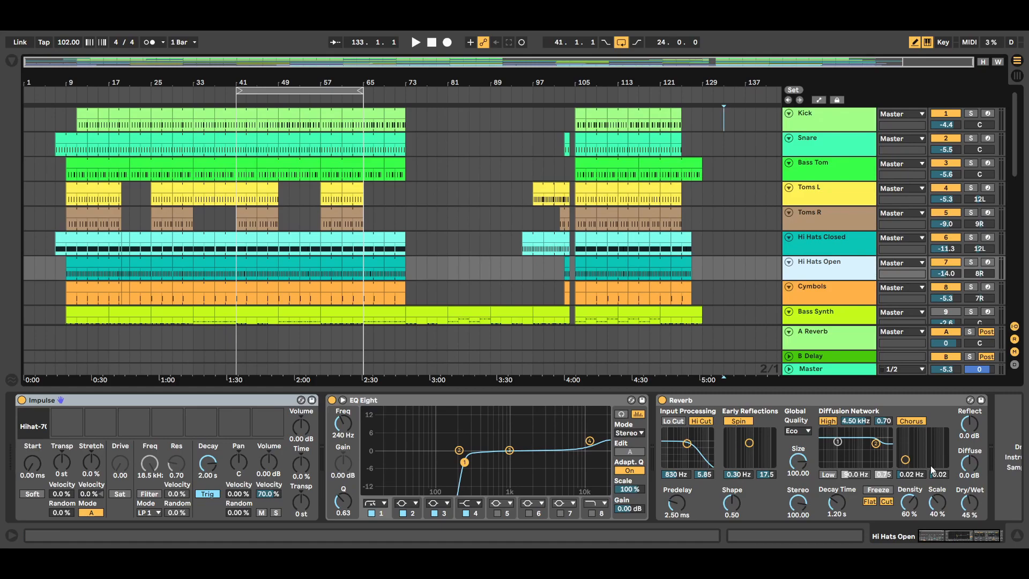
left_click(823, 292)
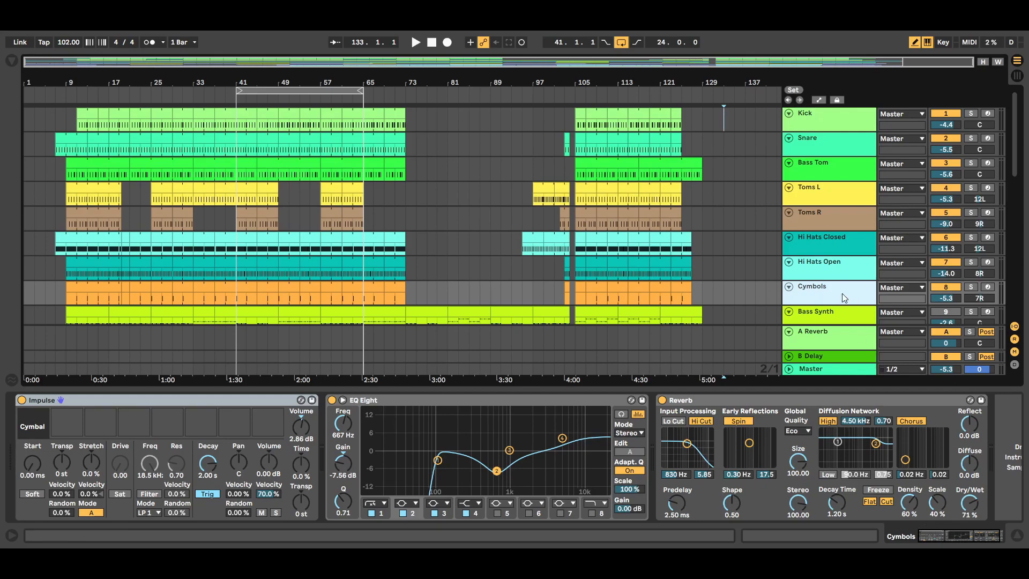
left_click(1017, 537)
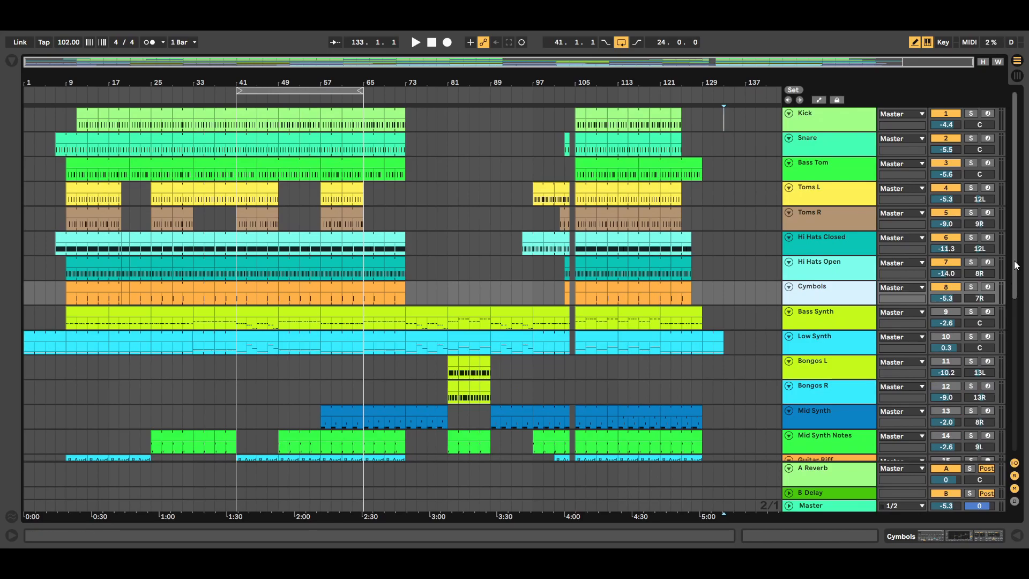
Select the looped section from bar 41 to bar 65 and reactivate the muted guitar and sequencer tracks.
left_click(305, 90)
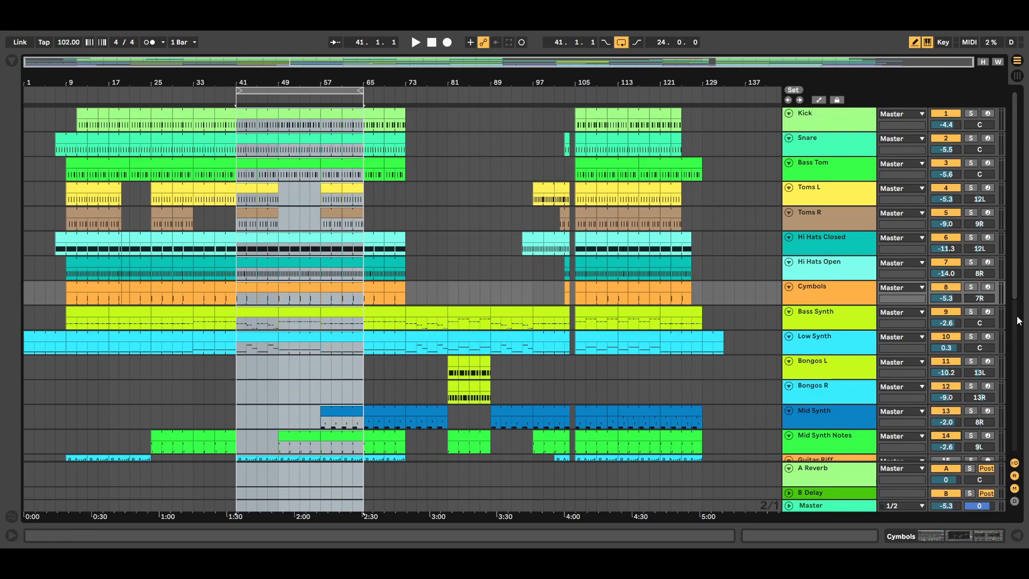
left_click_drag(1016, 284, 1013, 339)
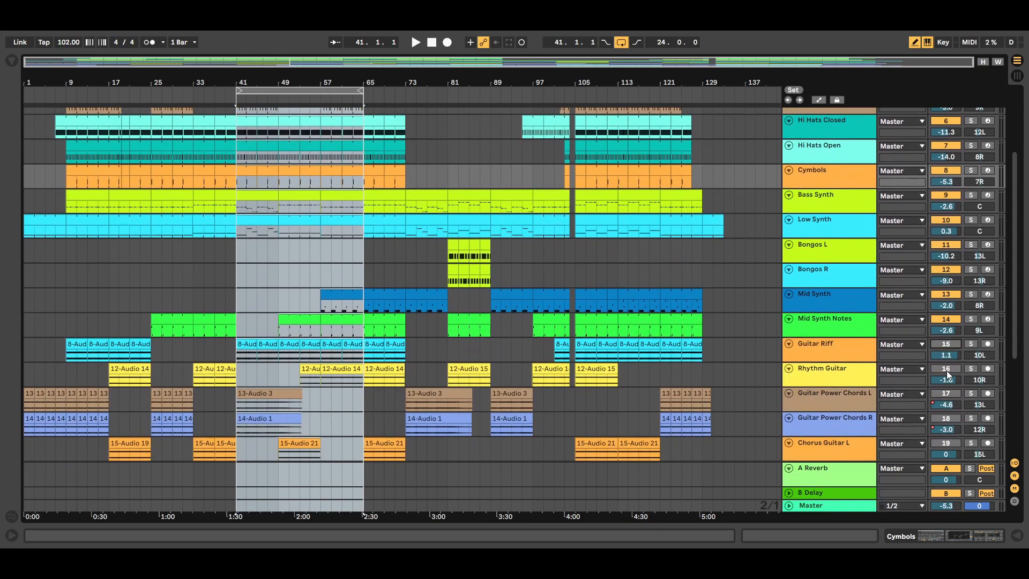
left_click(946, 347)
left_click(948, 392)
left_click(946, 418)
left_click(944, 445)
scroll(1013, 364, "down", 5)
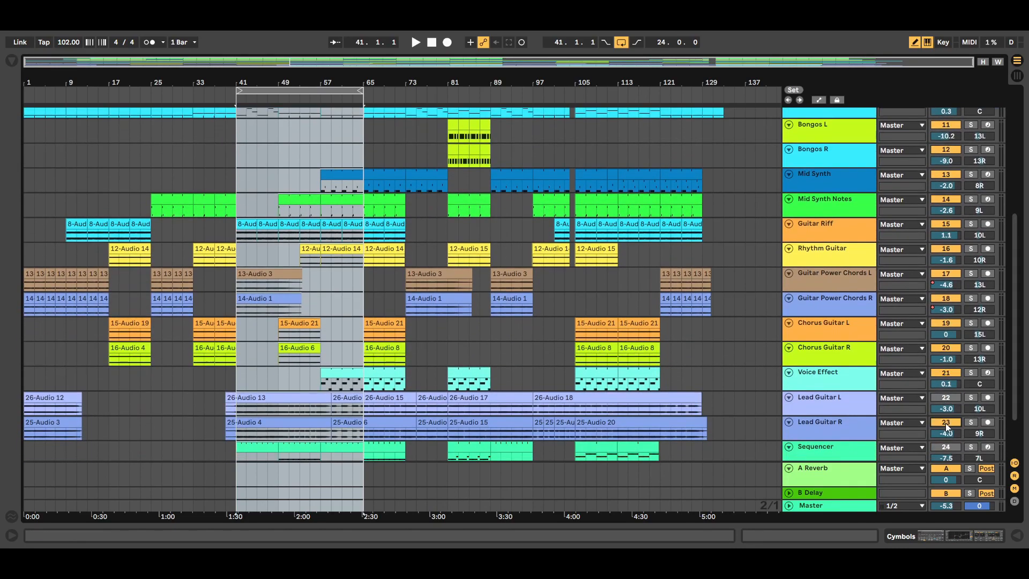
left_click(946, 397)
left_click(946, 447)
scroll(1010, 460, "down", 2)
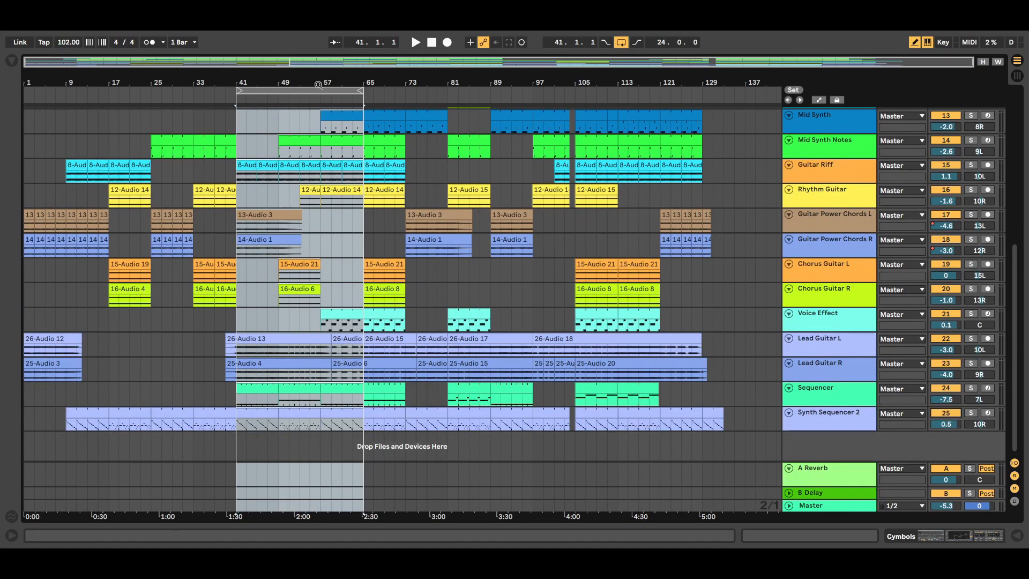
Play the looped section from bar 41 with all tracks active, look over the drum and synth tracks, and stop playback.
left_click(416, 43)
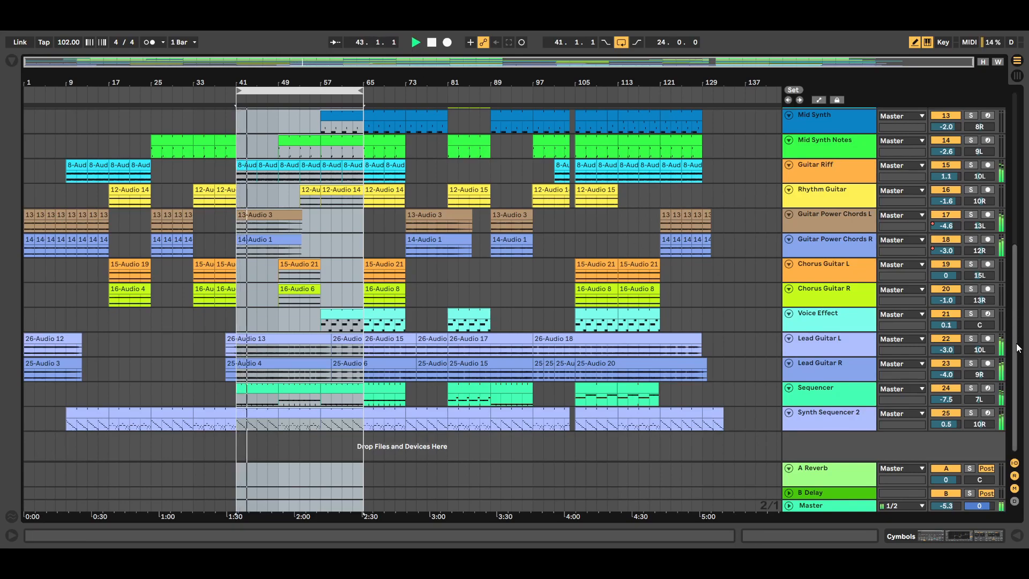
left_click_drag(1018, 347, 1017, 176)
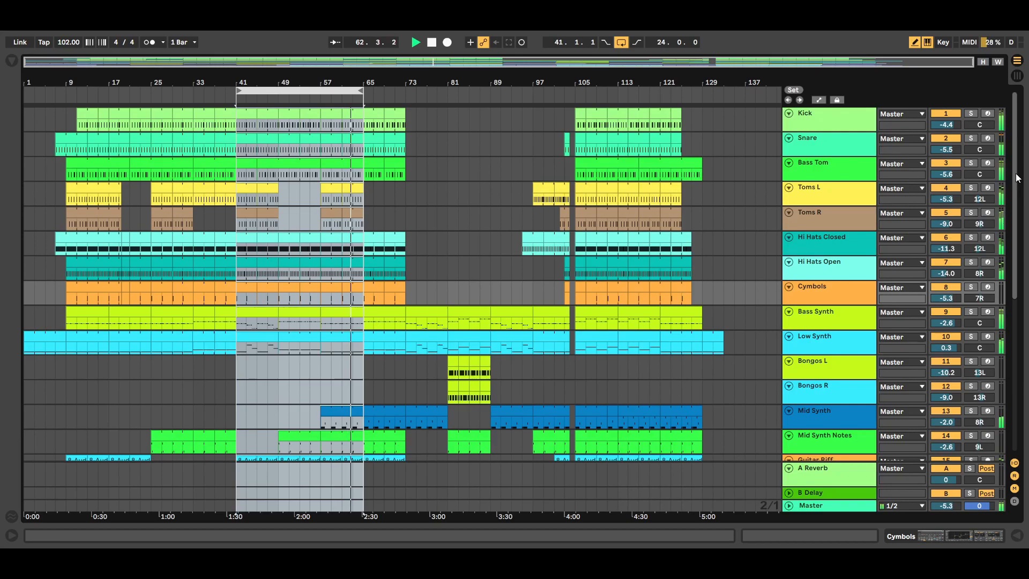
left_click_drag(1015, 174, 1017, 182)
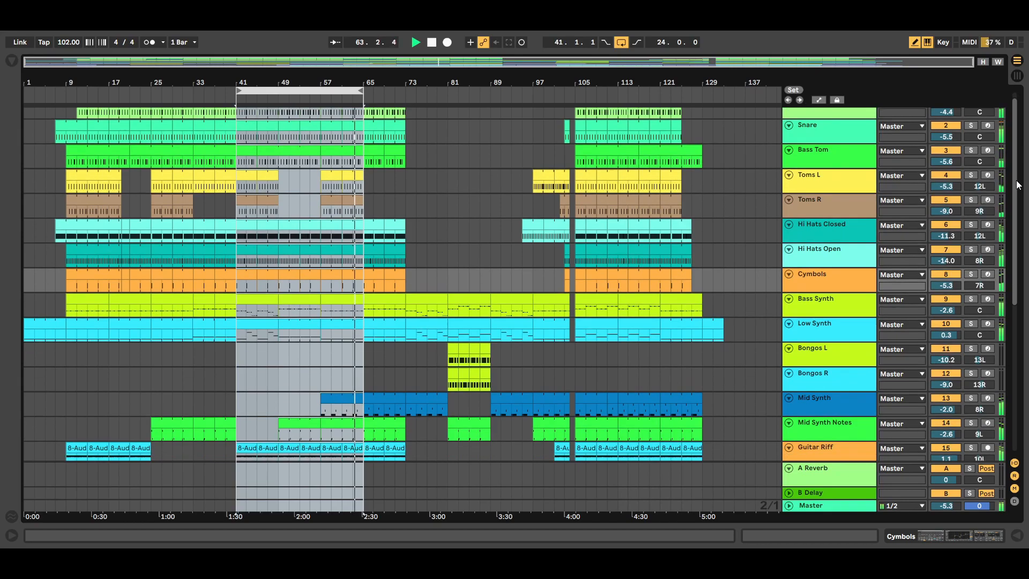
scroll(1018, 185, "up", 2)
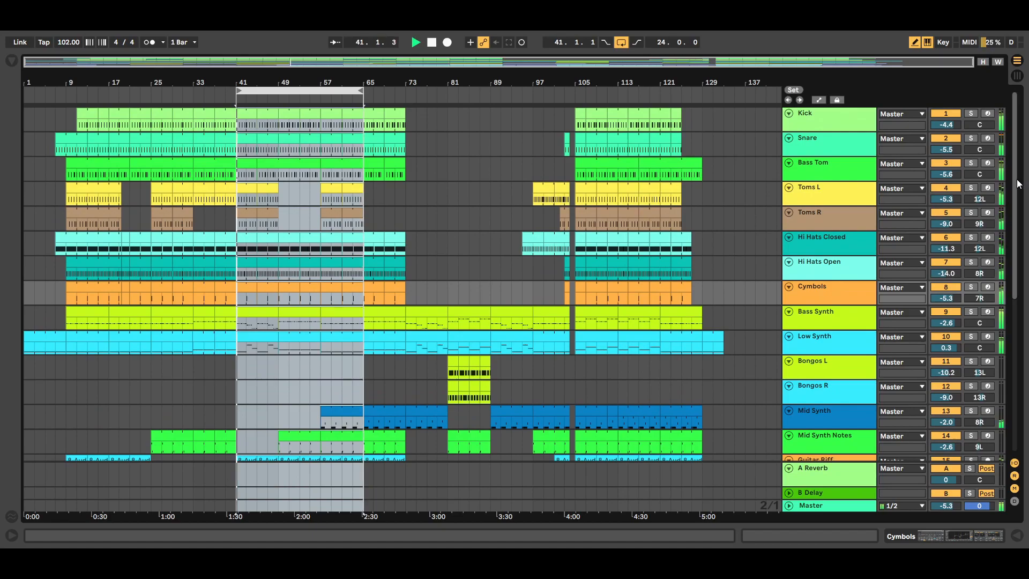
left_click(432, 43)
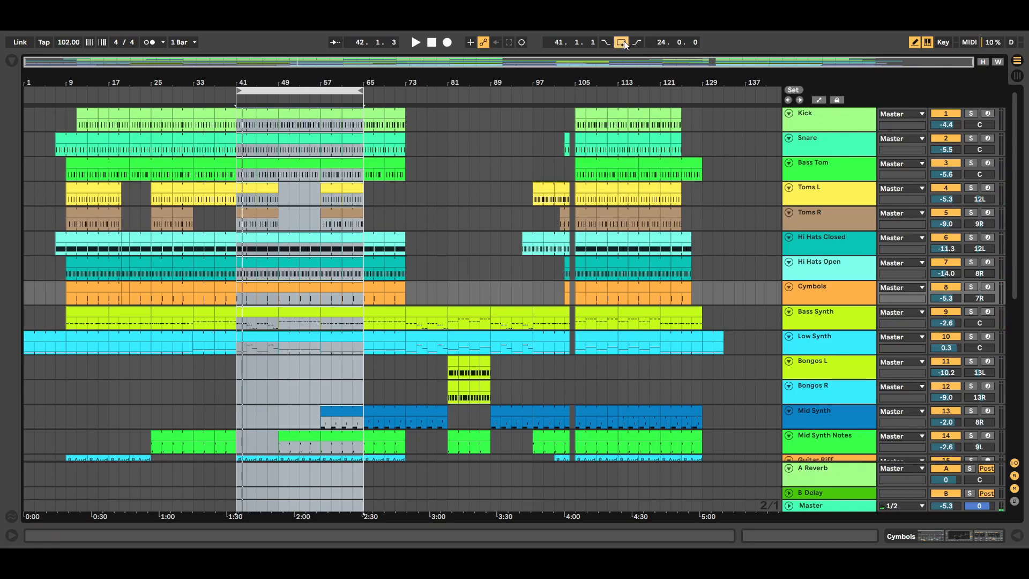
mouse_move(336, 90)
left_mouse_down()
mouse_move(325, 89)
mouse_move(345, 92)
mouse_move(336, 91)
left_mouse_up()
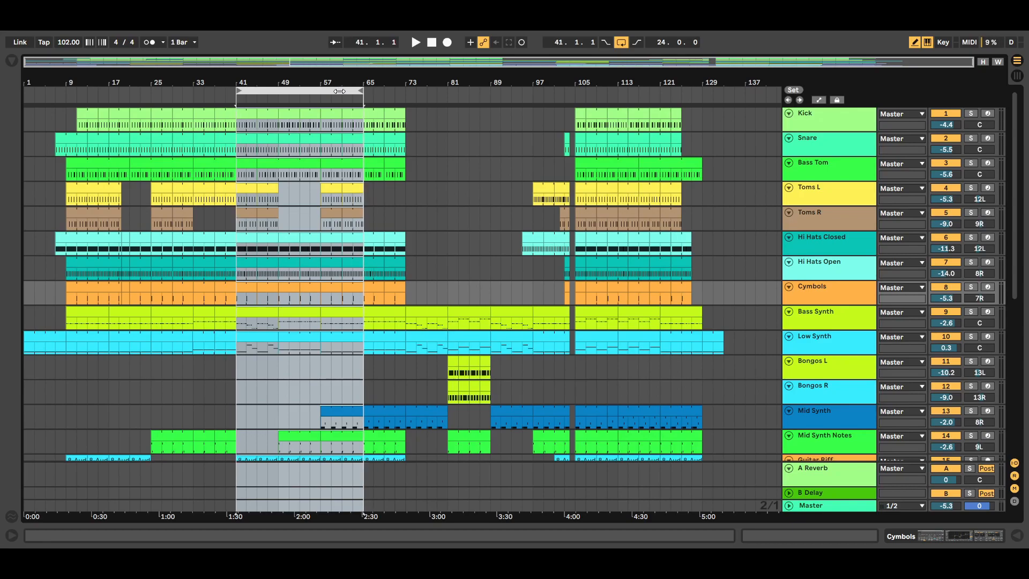
left_click(448, 159)
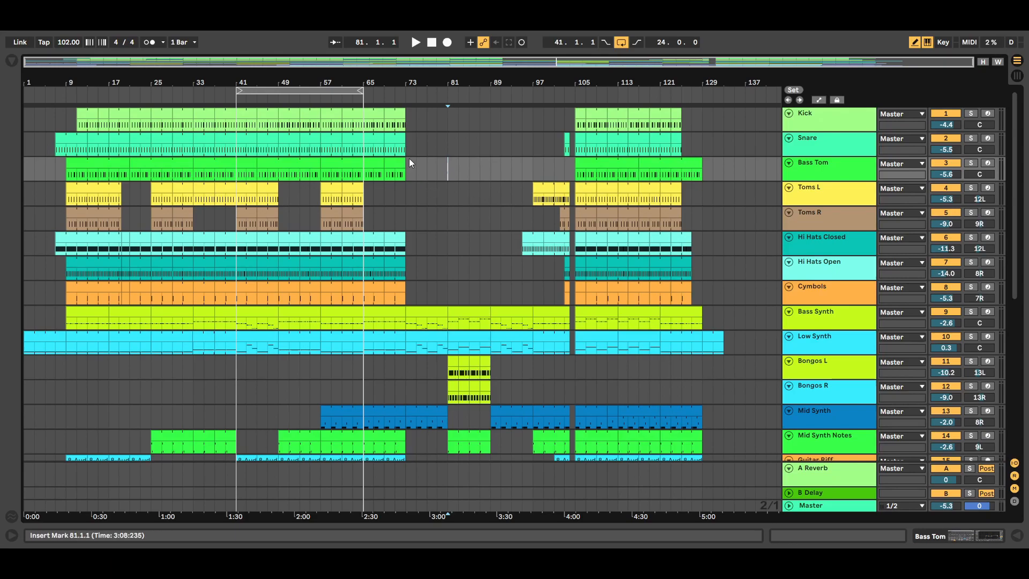
left_click(311, 89)
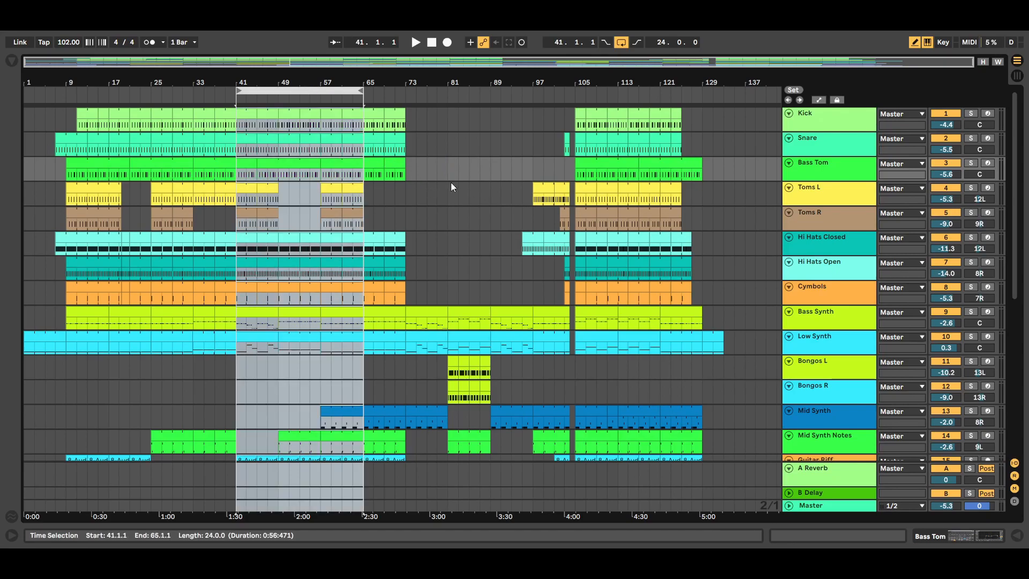
left_click(448, 119)
left_click(499, 117)
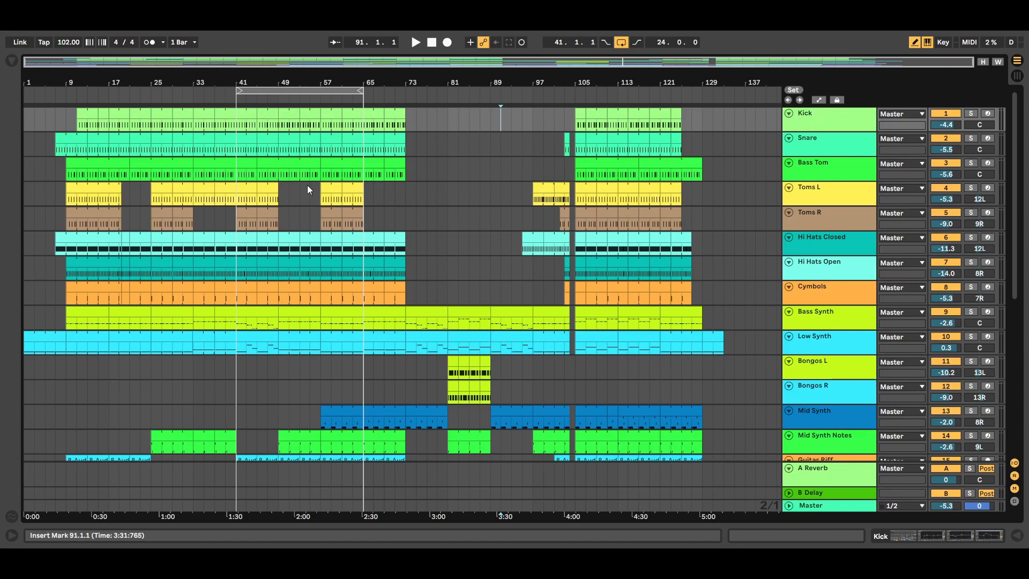
left_click(450, 209)
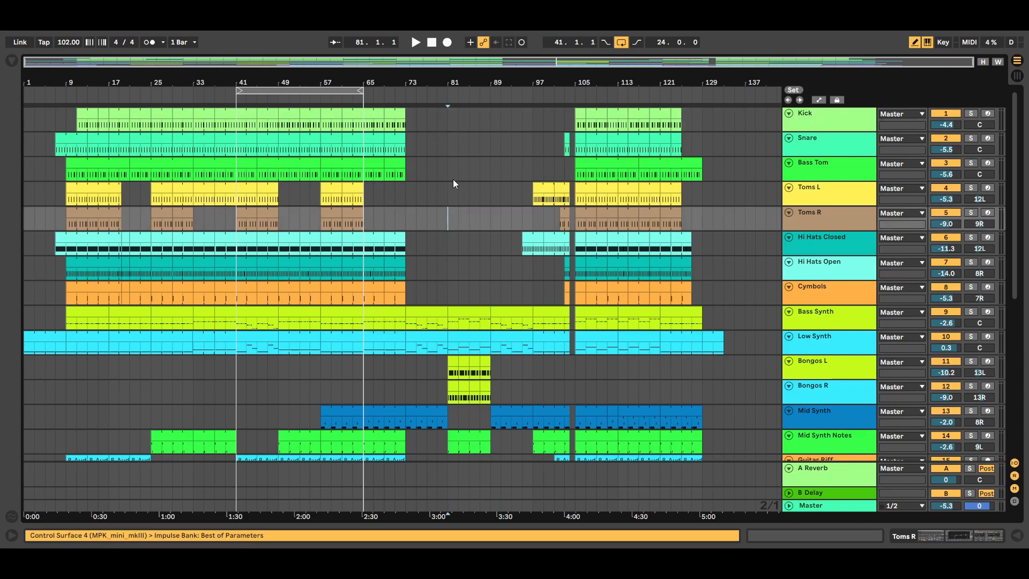